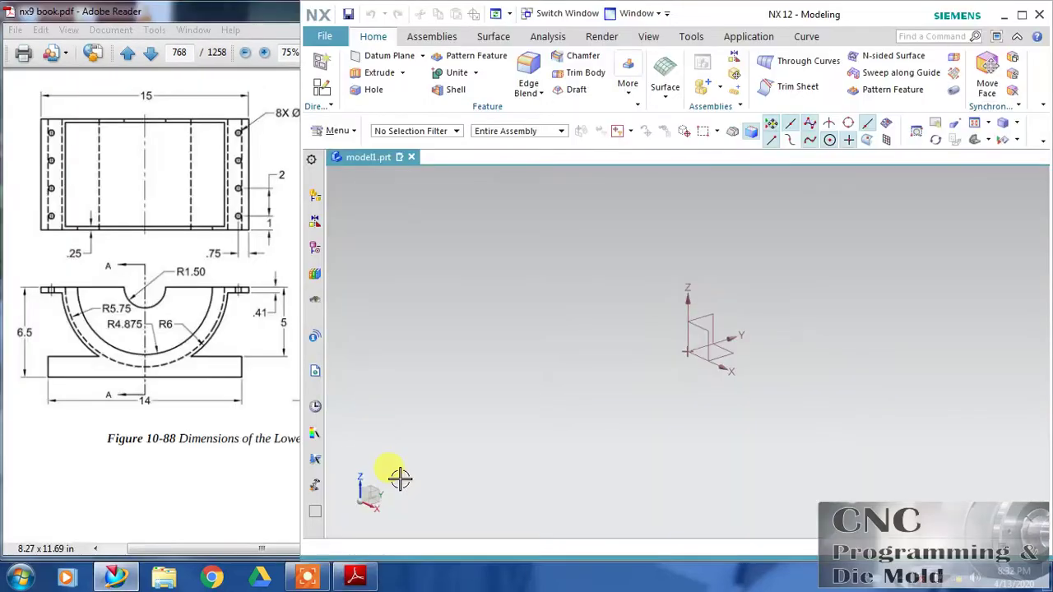
# Check the lower housing drawing, then create a sketch on the YZ plane with the Y axis as horizontal reference
pyautogui.click(176, 263)
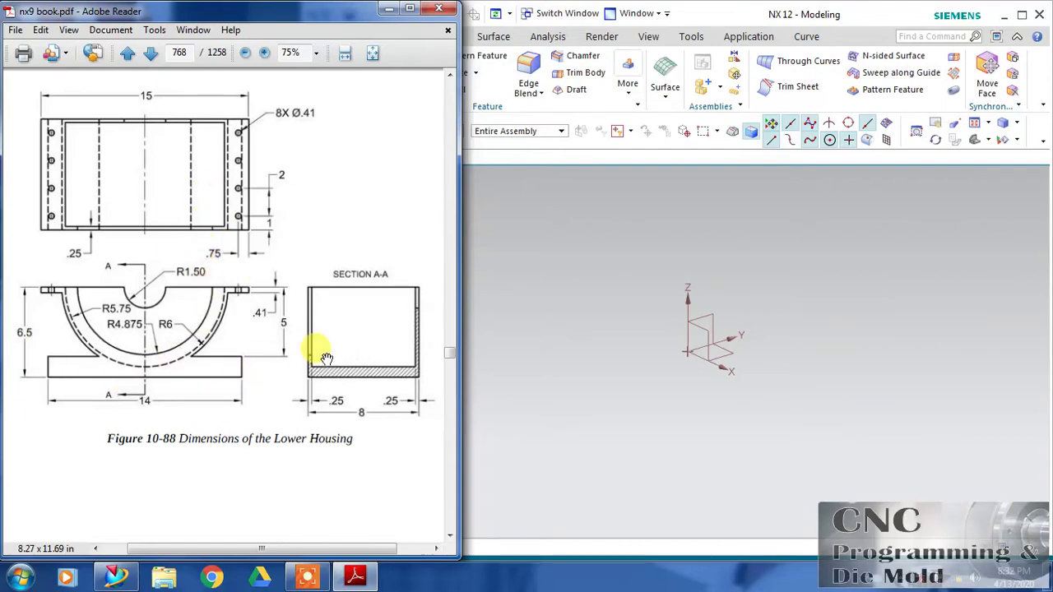
pyautogui.click(580, 307)
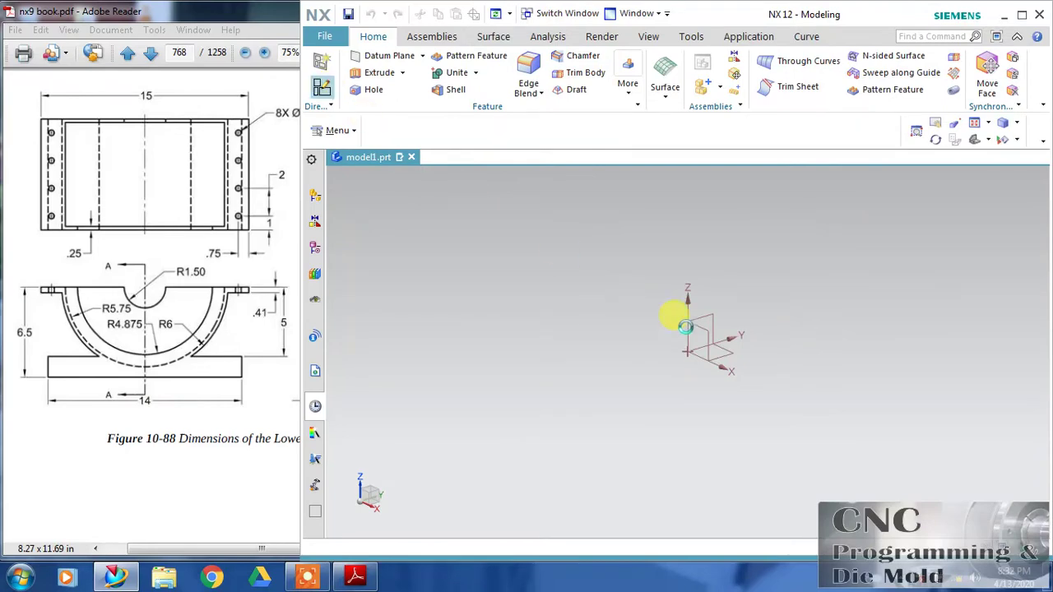
pyautogui.press('s')
pyautogui.click(706, 317)
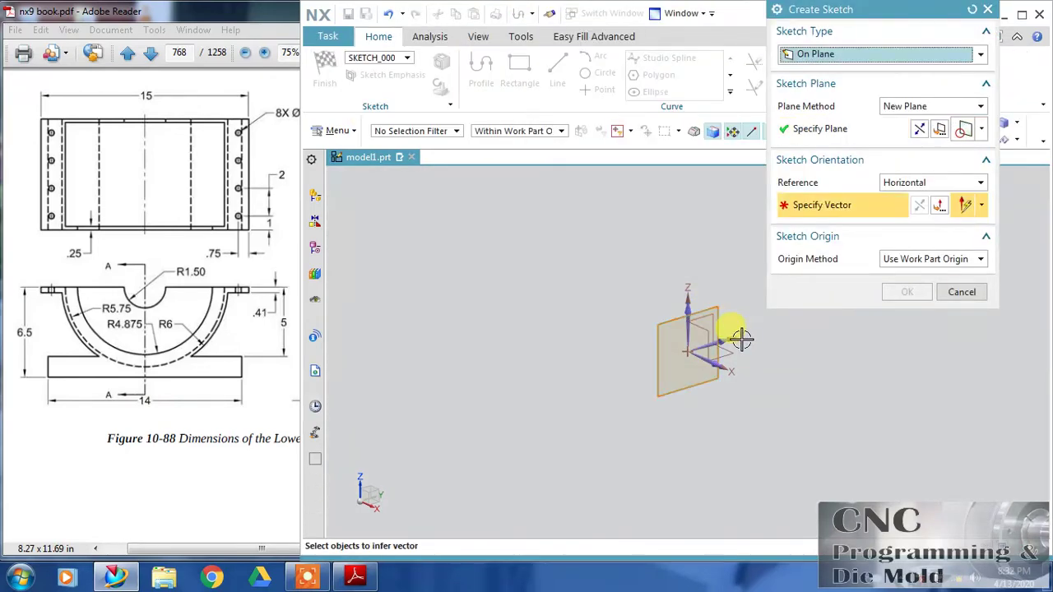
pyautogui.click(740, 337)
pyautogui.click(896, 295)
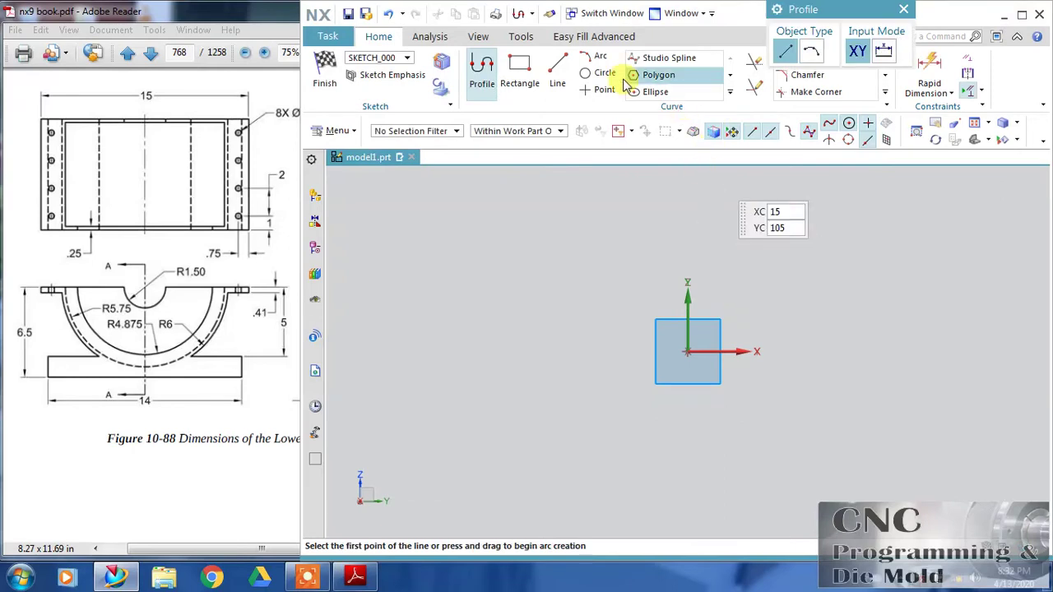
# Draw a 12 mm diameter circle centred on the sketch origin and move its dimension closer to it
pyautogui.click(605, 73)
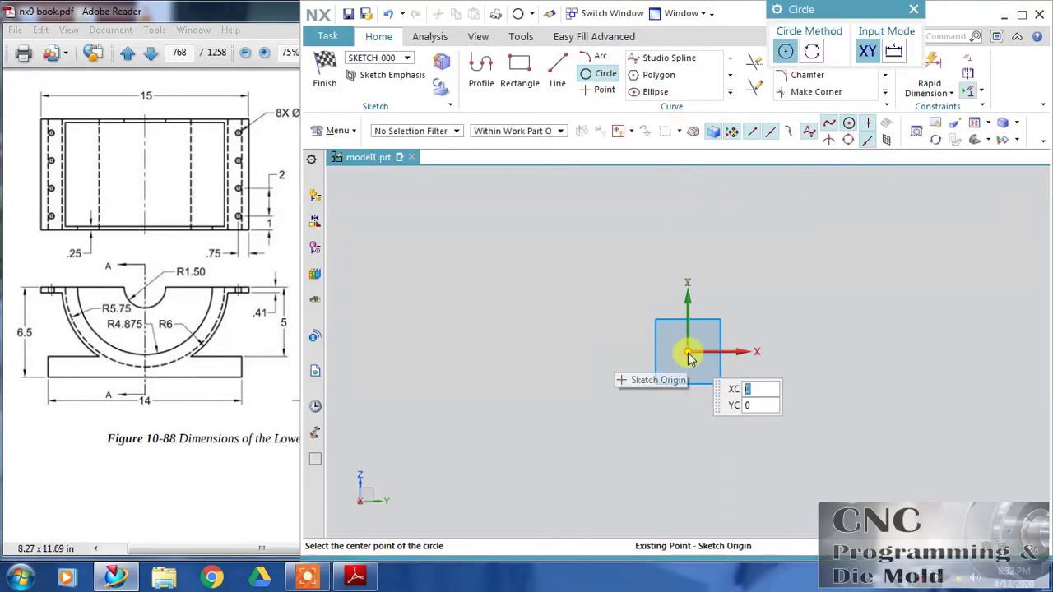
pyautogui.click(690, 353)
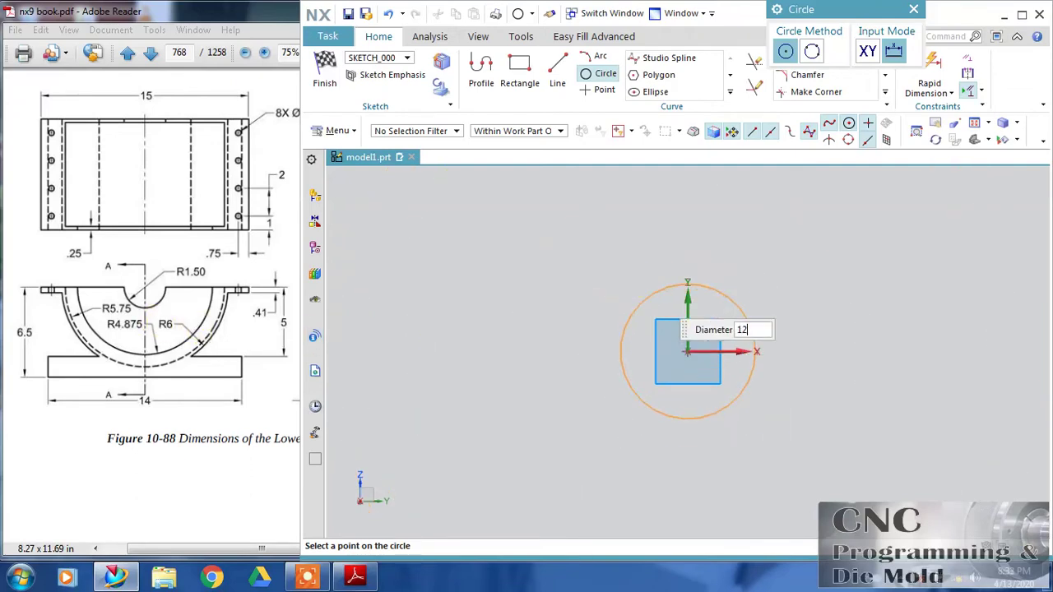
pyautogui.press('Return')
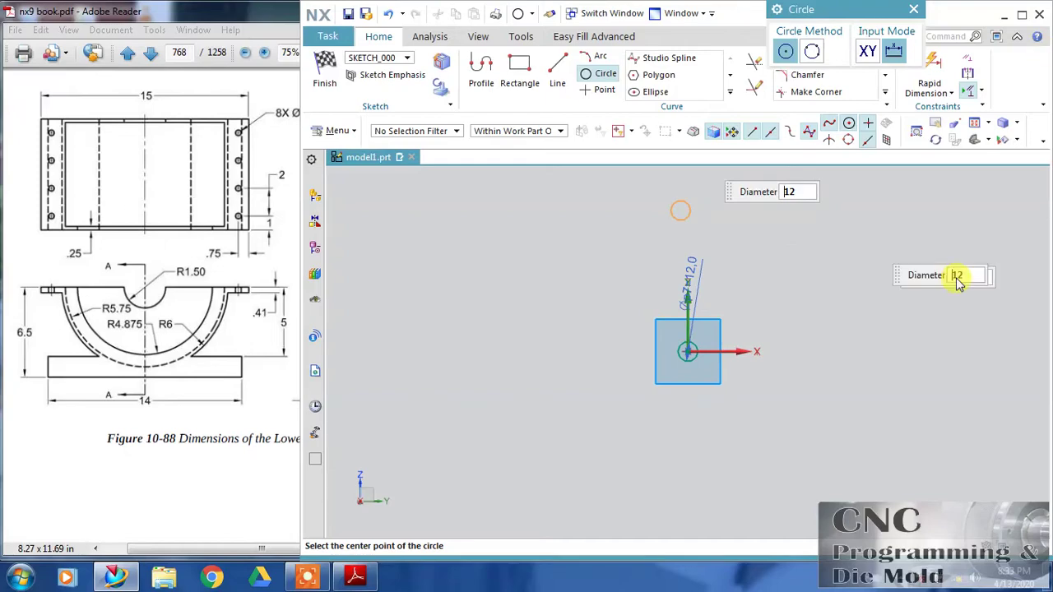
pyautogui.press('Escape')
pyautogui.moveTo(703, 268); pyautogui.dragTo(697, 345)
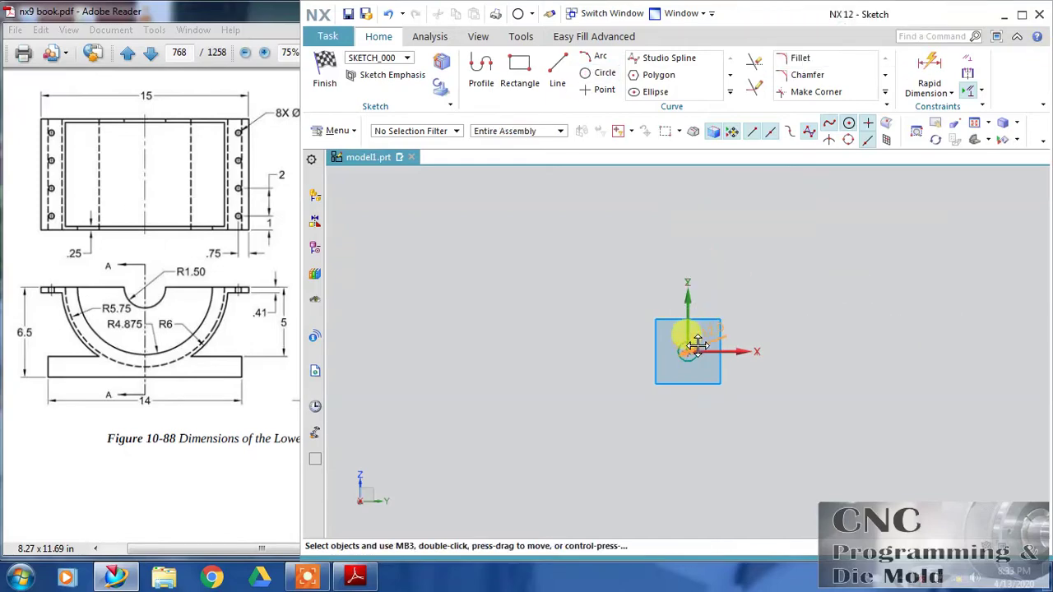
pyautogui.scroll(4, 773, 369)
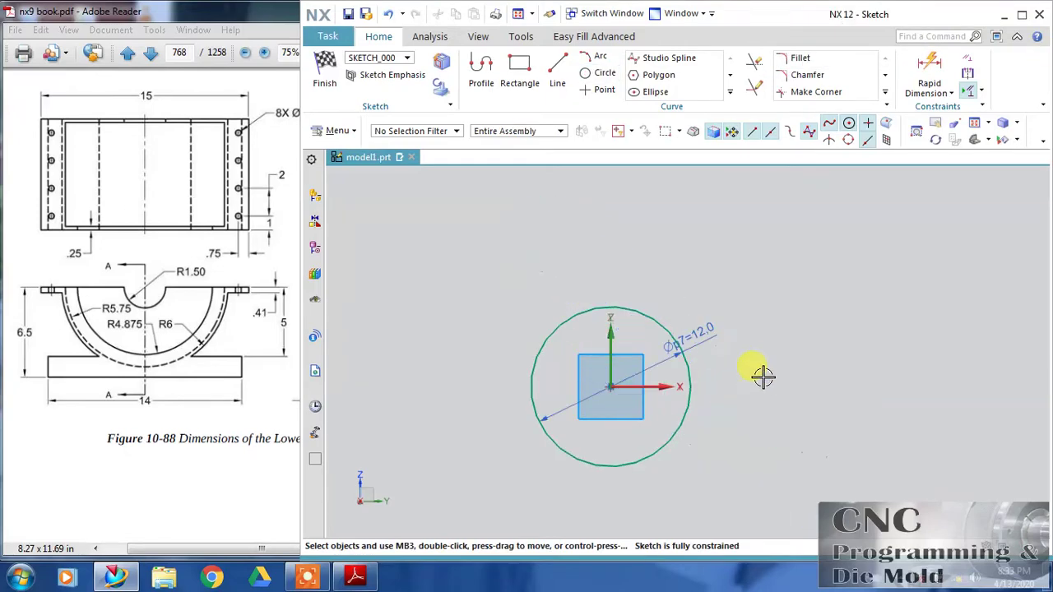
pyautogui.keyDown('shift'); pyautogui.moveTo(759, 365); pyautogui.dragTo(748, 301, button='middle'); pyautogui.keyUp('shift')
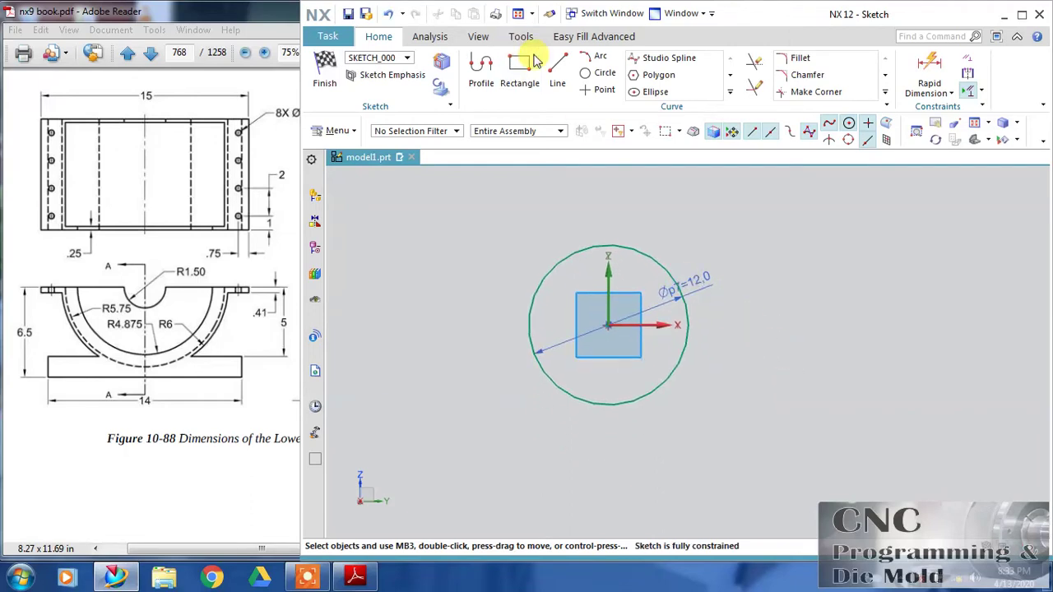
# Draw a horizontal line about 22 mm long across the circle, slightly above its centre
pyautogui.click(557, 73)
pyautogui.click(471, 297)
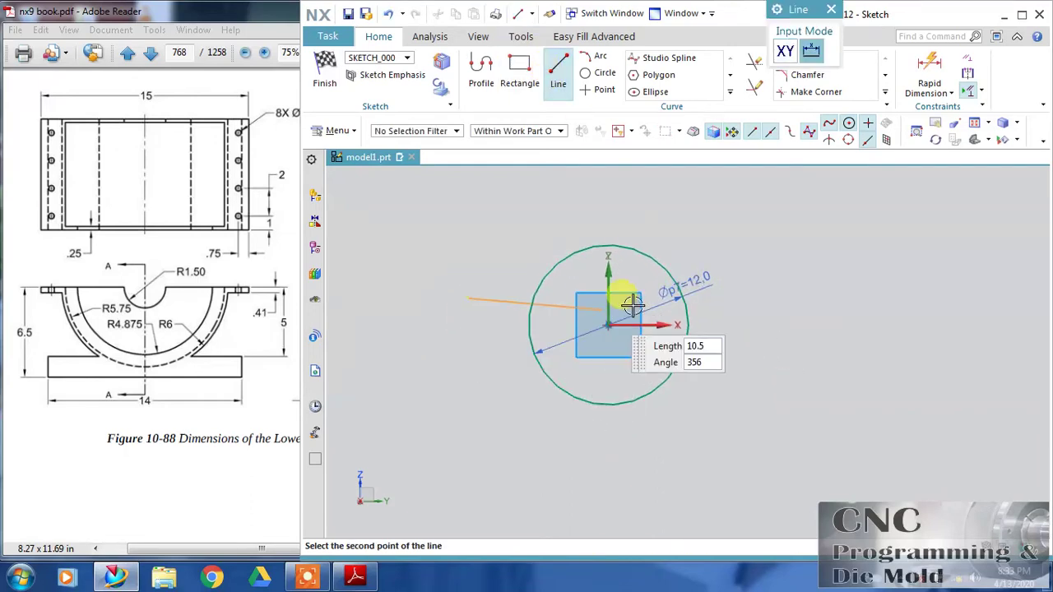
pyautogui.click(761, 286)
pyautogui.press('Escape')
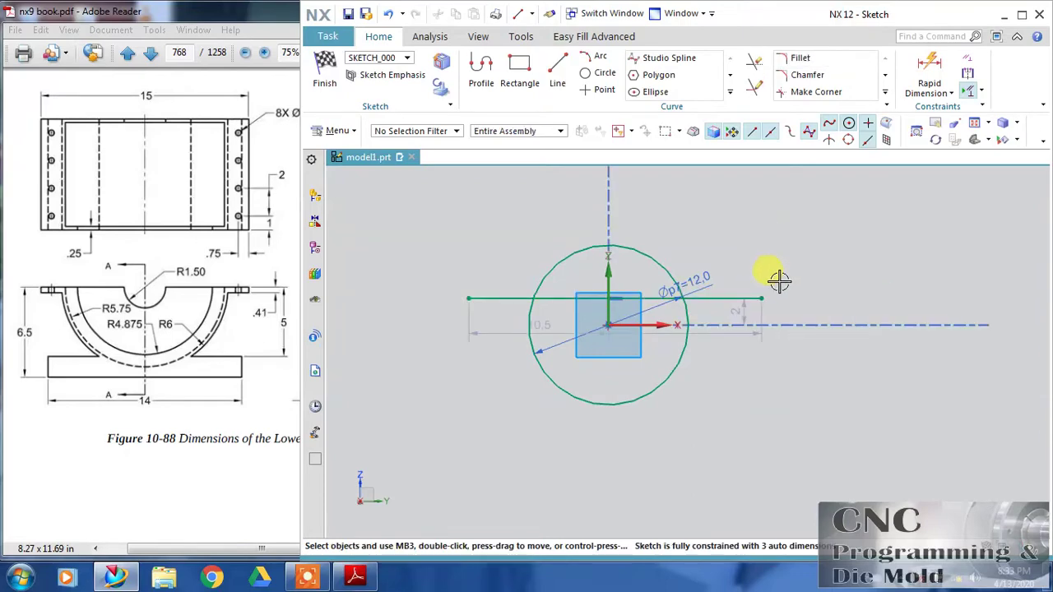
# Set the horizontal line's length to 15 mm
pyautogui.doubleClick(736, 332)
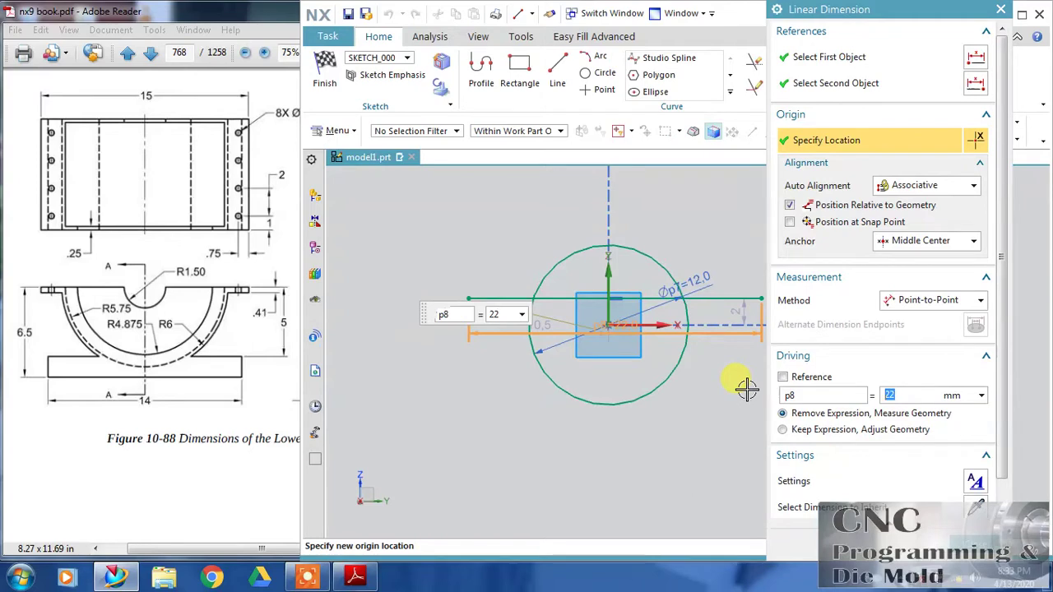
pyautogui.write('15')
pyautogui.press('Return')
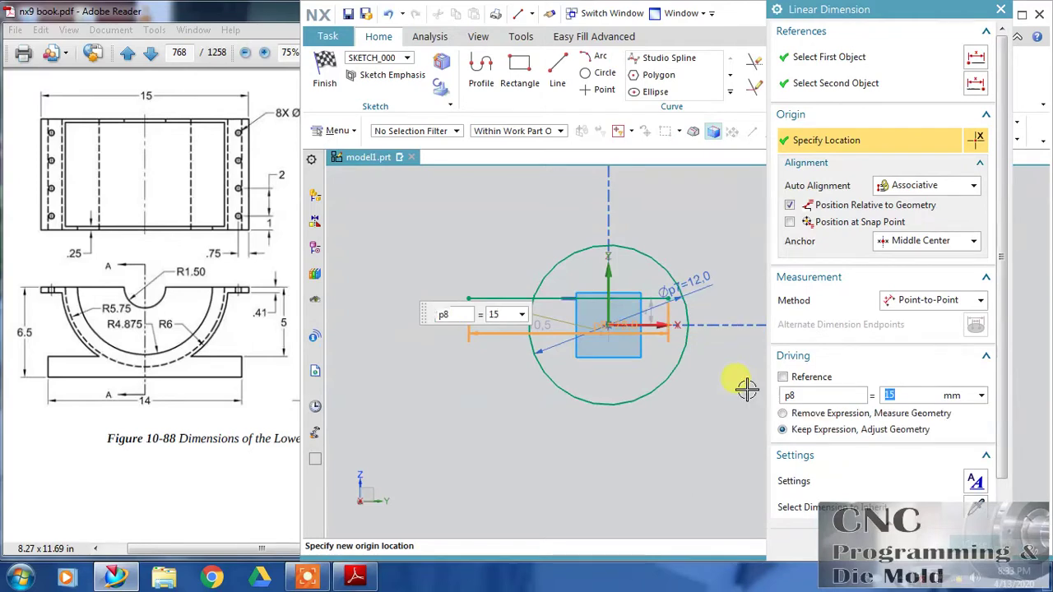
pyautogui.middleClick(582, 293)
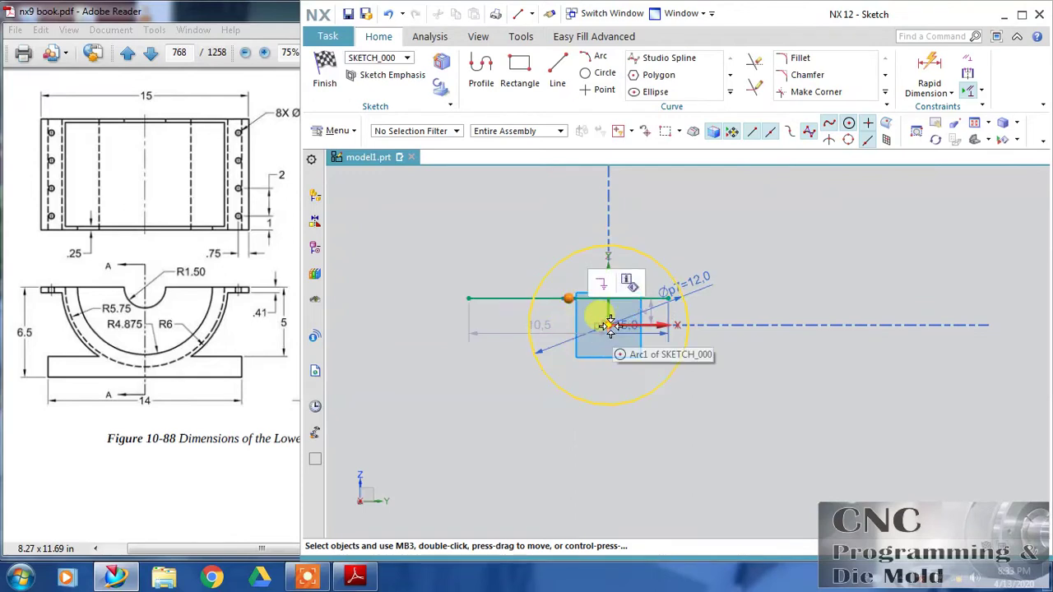
# Constrain the horizontal line's midpoint to coincide with the circle's centre
pyautogui.click(607, 326)
pyautogui.click(655, 306)
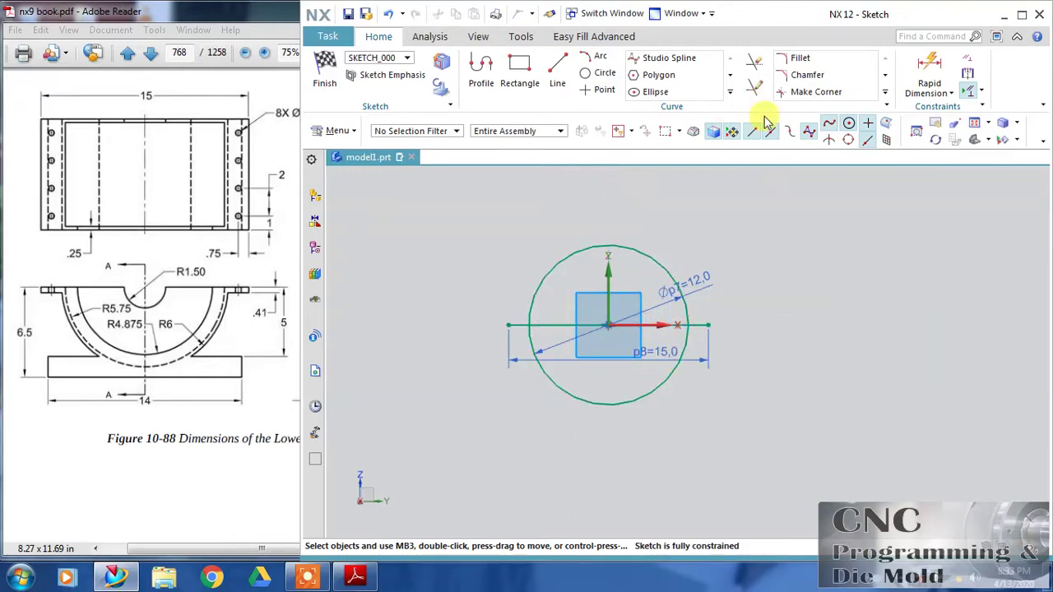
pyautogui.click(707, 285)
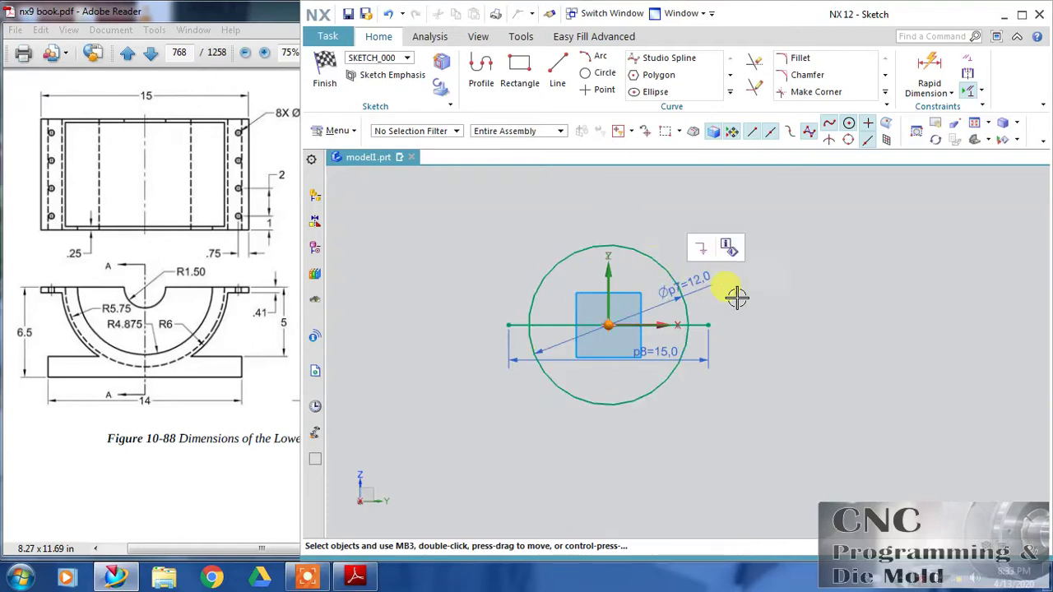
# Trim away the upper half of the circle above the horizontal line
pyautogui.click(751, 63)
pyautogui.click(670, 262)
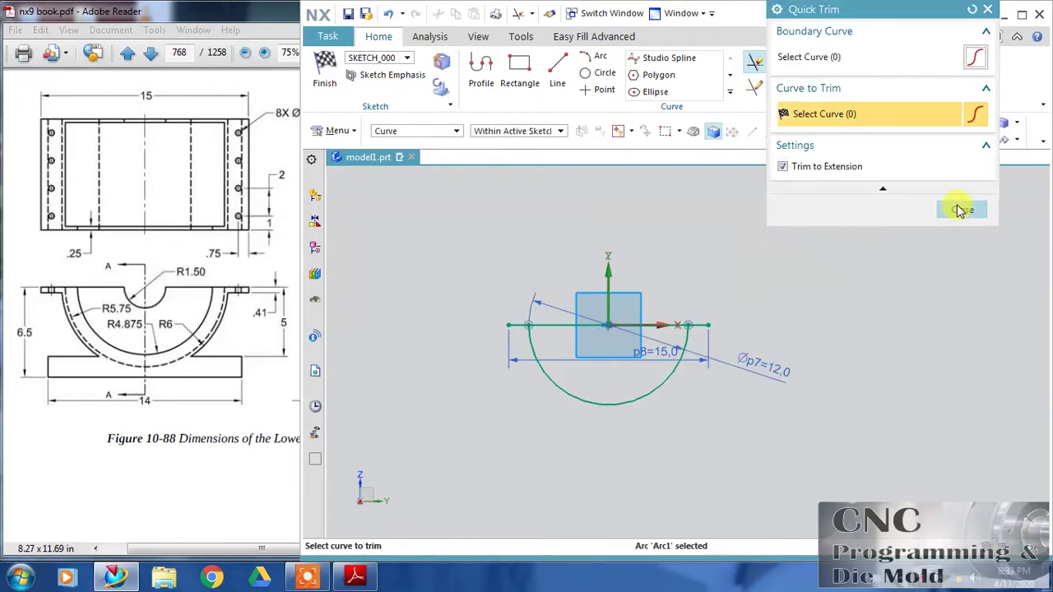
pyautogui.click(962, 209)
# Reposition the line's length dimension and the arc's diameter dimension above the horizontal line
pyautogui.scroll(2, 609, 429)
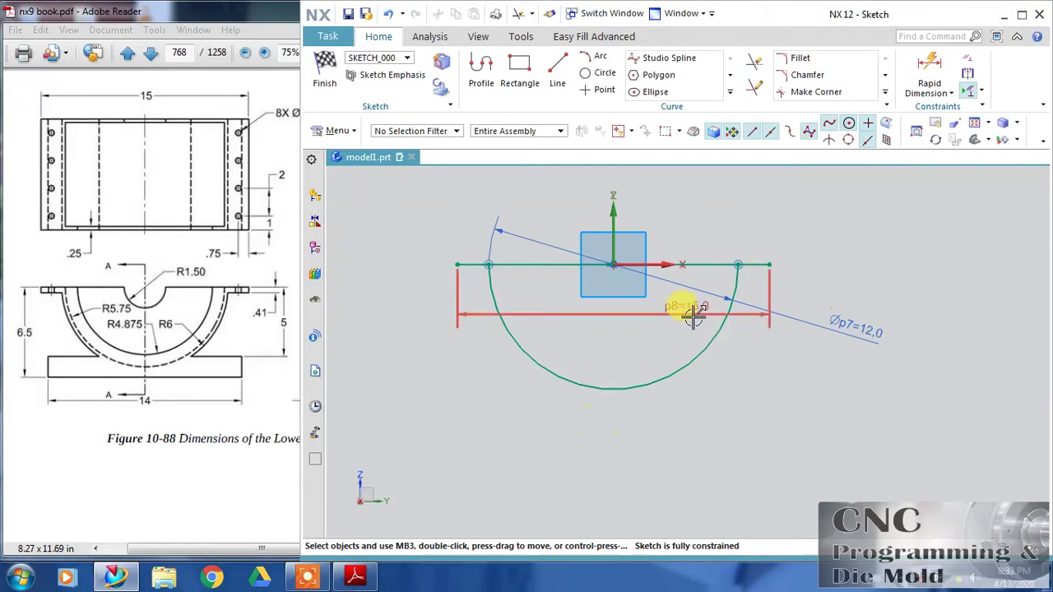
pyautogui.moveTo(687, 305); pyautogui.dragTo(688, 204)
pyautogui.moveTo(801, 300); pyautogui.dragTo(796, 220)
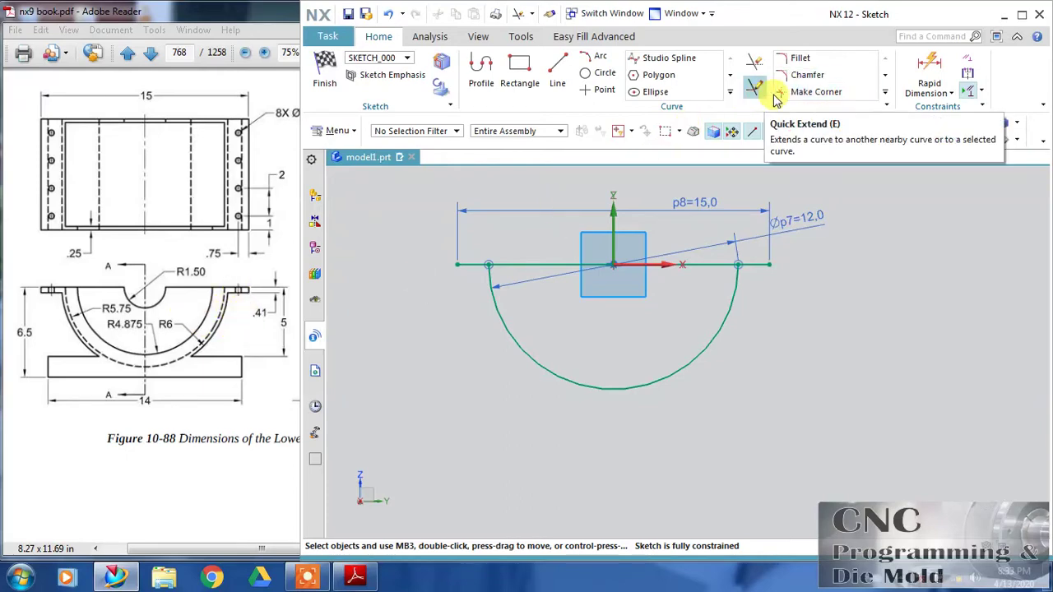
# Offset the horizontal line downward by 0.41 mm to form the flange thickness
pyautogui.click(729, 91)
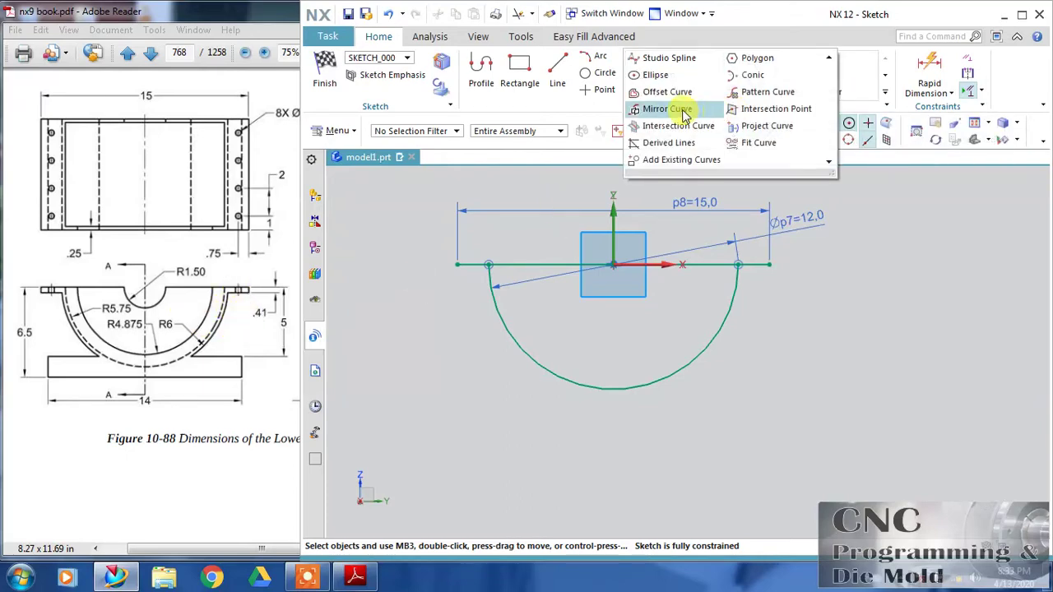
pyautogui.click(670, 92)
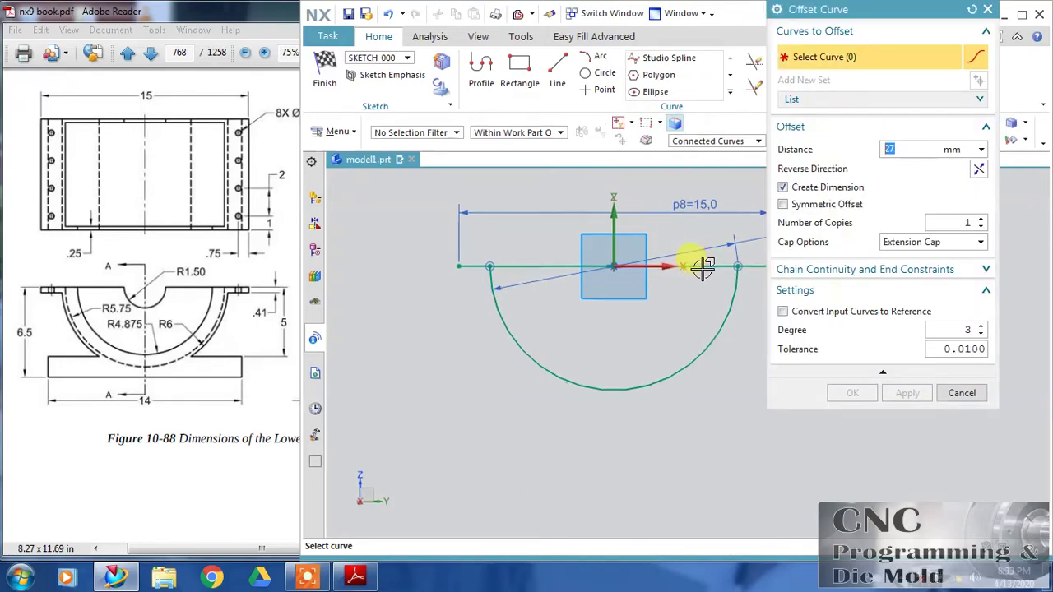
pyautogui.click(700, 267)
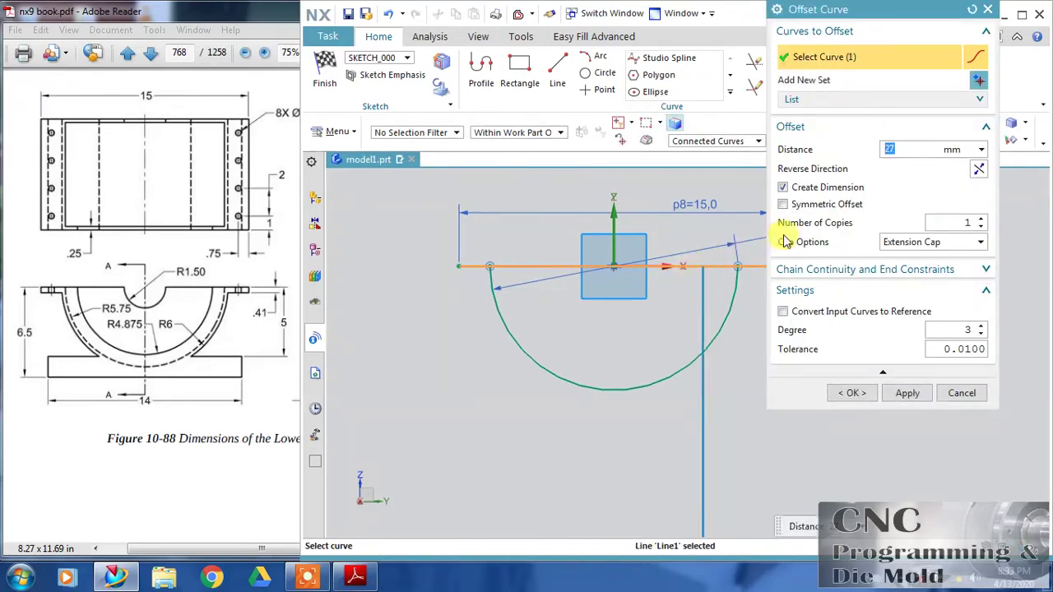
pyautogui.press('BackSpace')
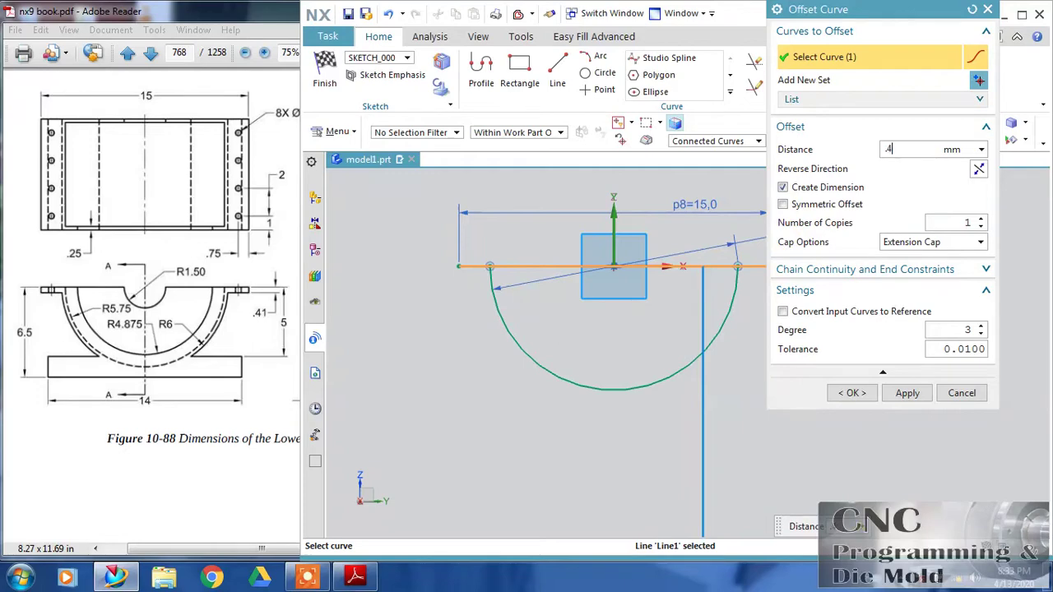
pyautogui.press('Return')
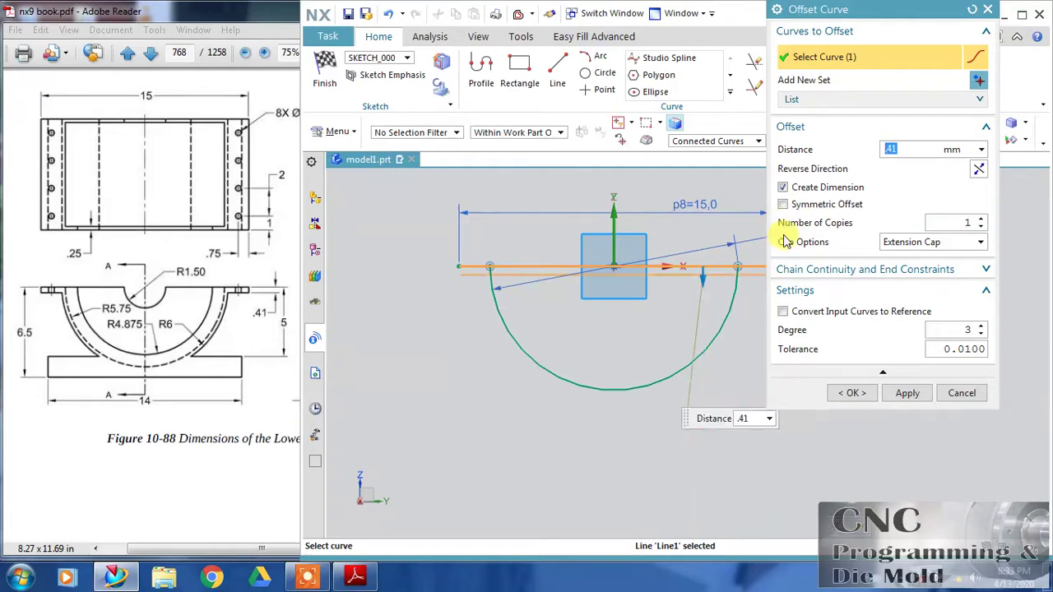
pyautogui.click(863, 400)
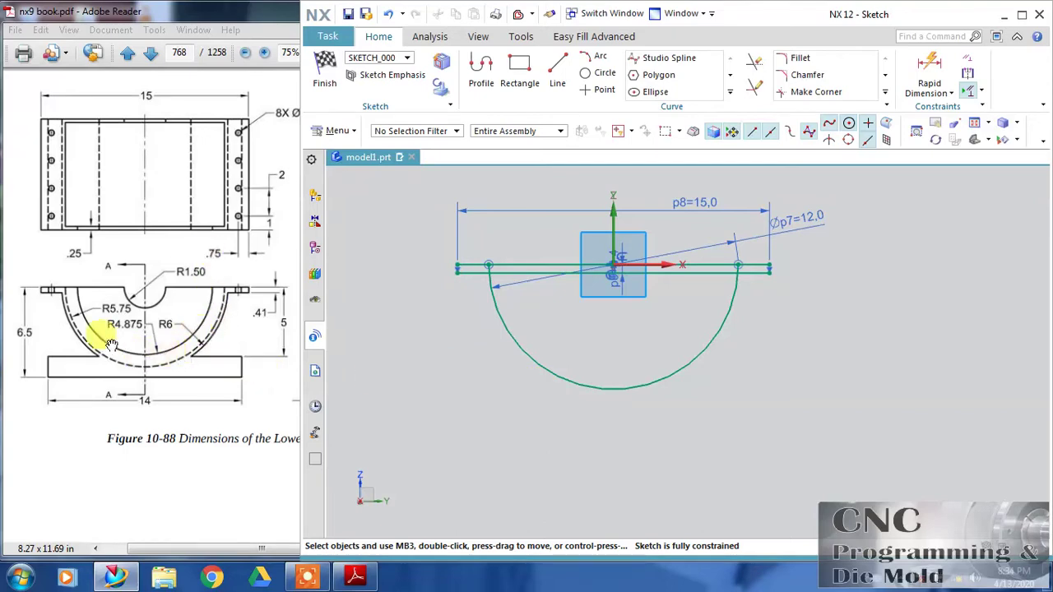
# Draw a circle centred on the sketch origin with a diameter of 5.75*2
pyautogui.click(604, 74)
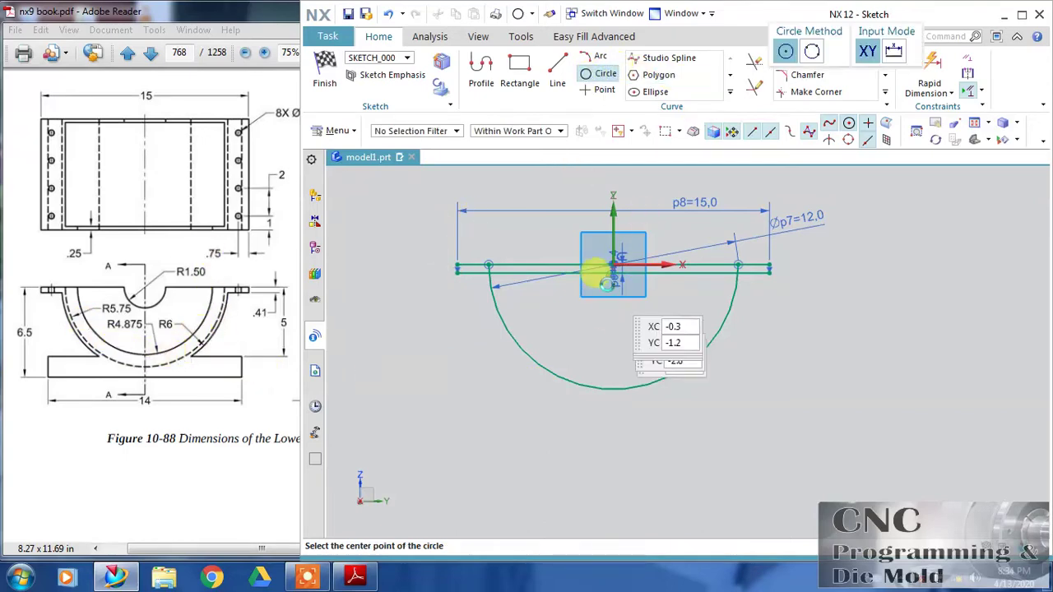
pyautogui.click(610, 265)
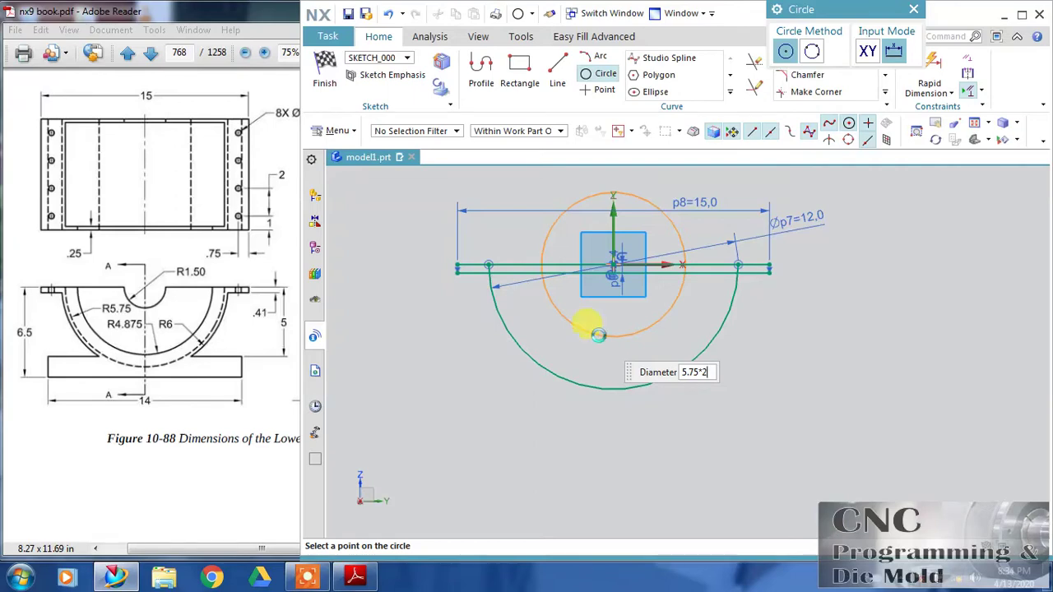
pyautogui.press('Return')
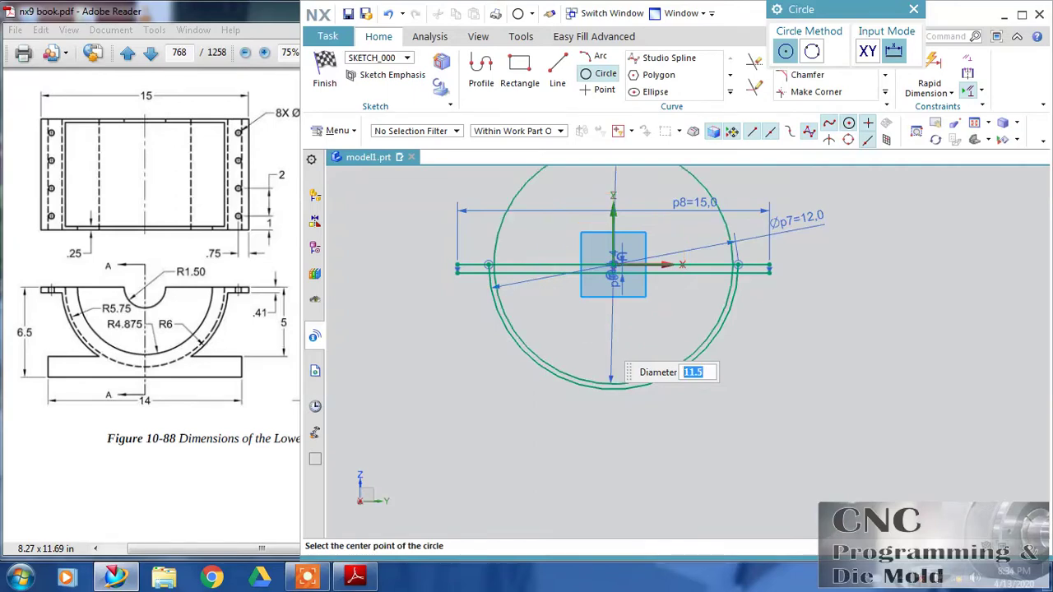
pyautogui.middleClick(804, 321)
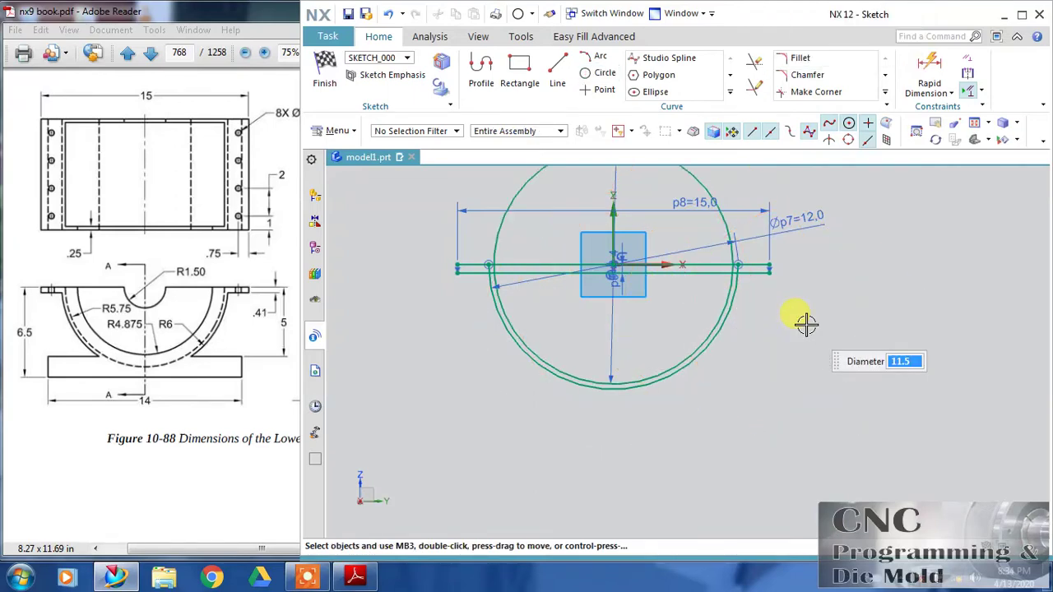
# Trim away the upper half of the inner circle above the flange lines
pyautogui.click(754, 62)
pyautogui.click(706, 186)
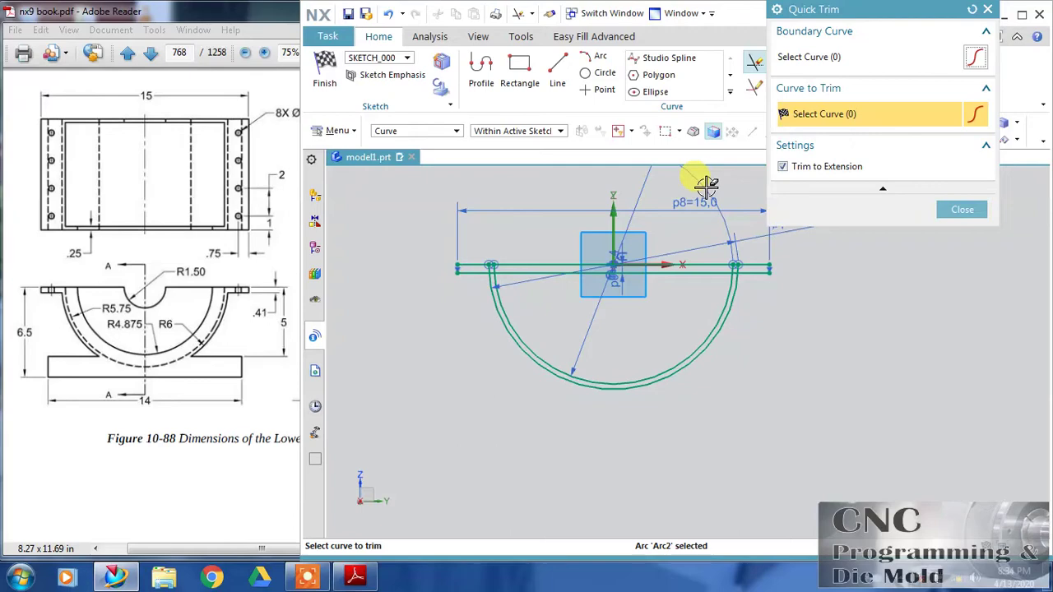
pyautogui.click(960, 210)
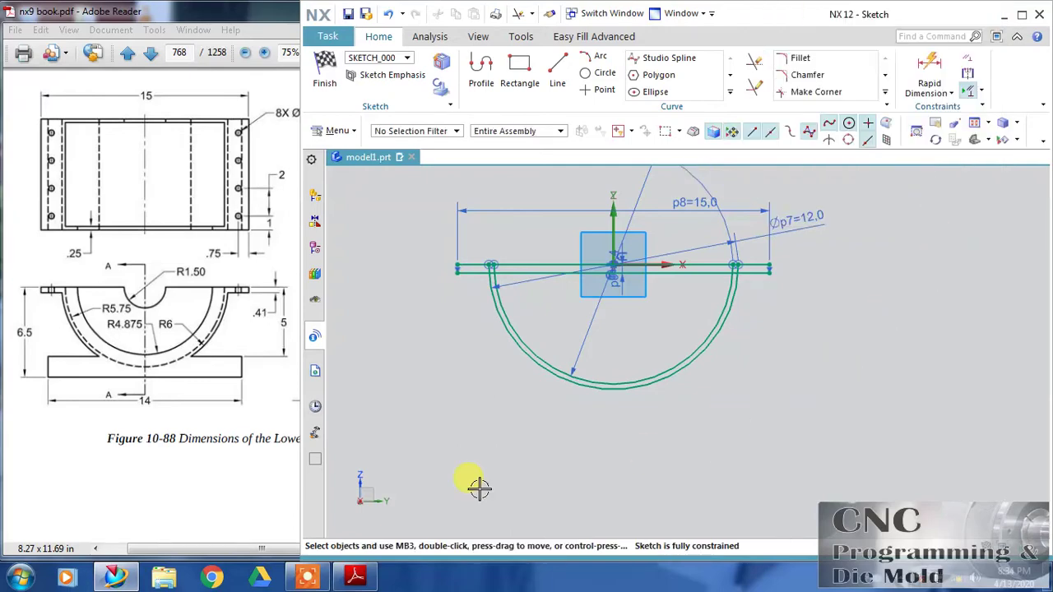
# Draw a two-point rectangle about 13.5 mm wide and 1.7 mm high across the lower part of the arcs for the base
pyautogui.click(520, 70)
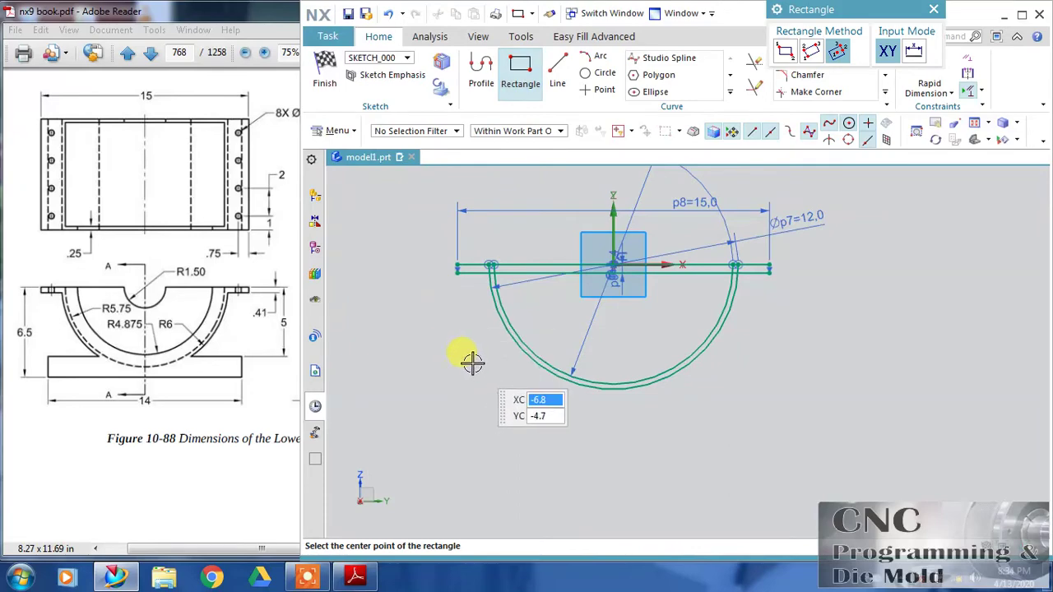
pyautogui.click(472, 362)
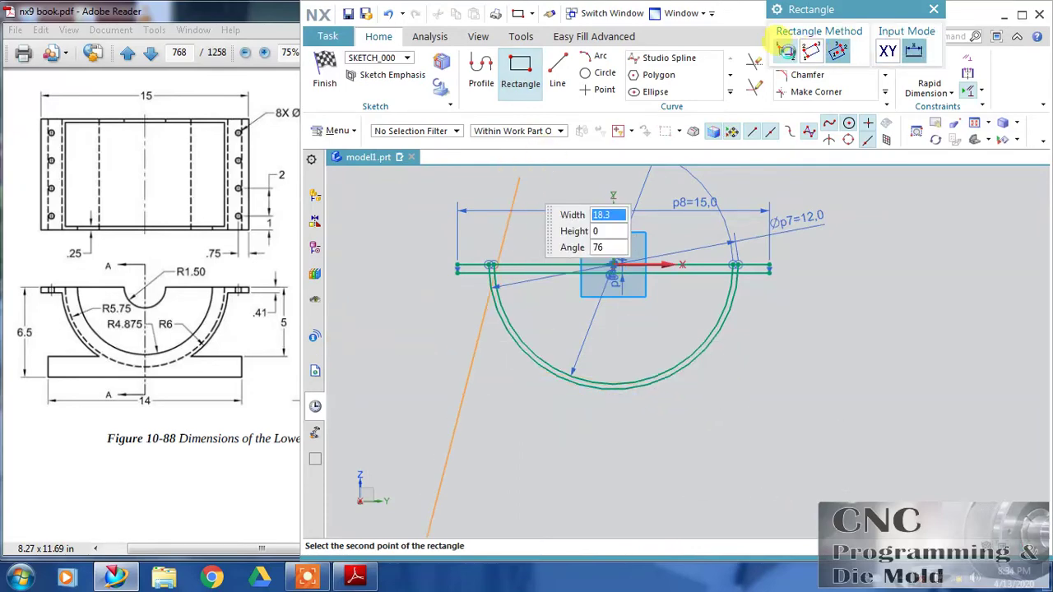
pyautogui.click(786, 50)
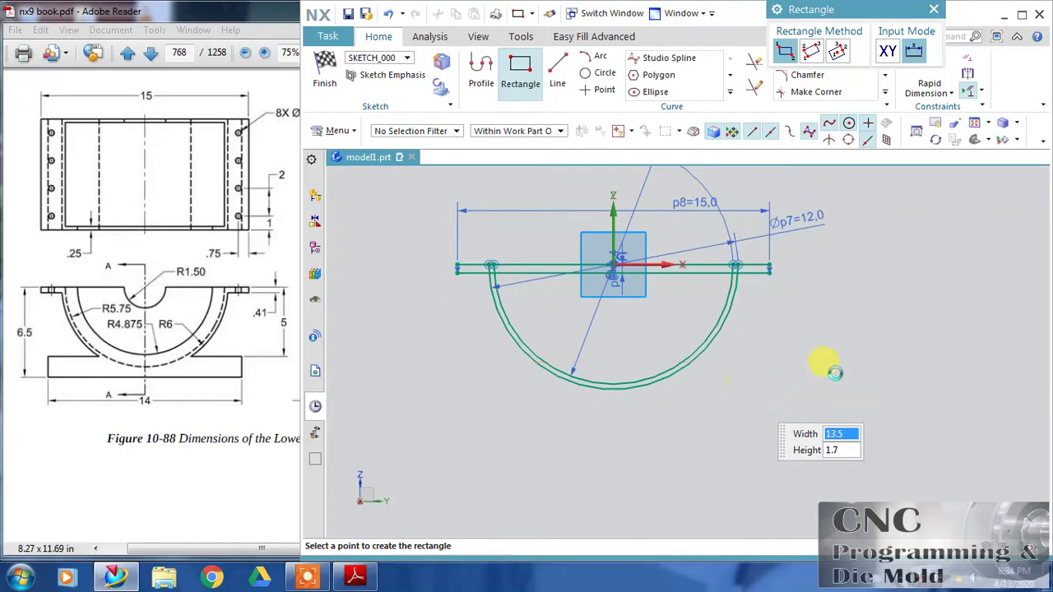
pyautogui.click(851, 326)
pyautogui.press('Escape')
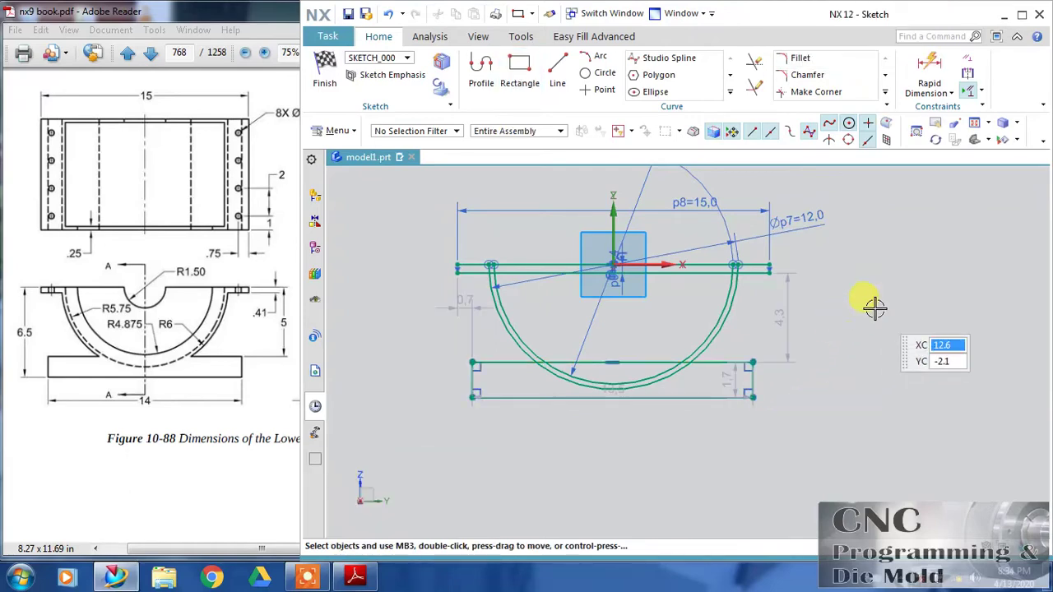
# Vertically align the midpoints of the base rectangle's two short sides with the corresponding ends of the lower flange line
pyautogui.click(835, 374)
pyautogui.click(751, 379)
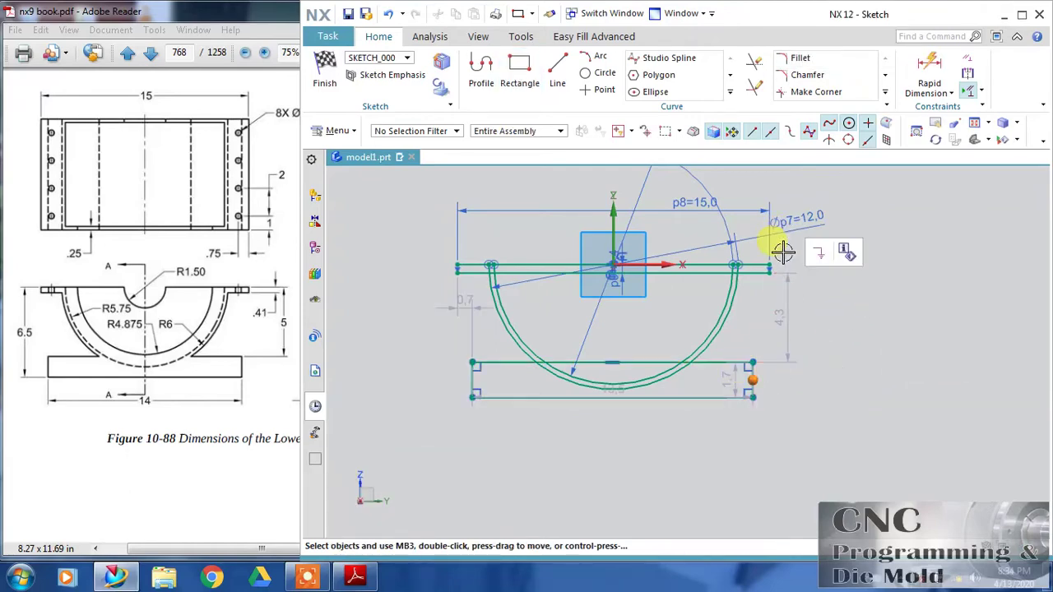
pyautogui.click(771, 271)
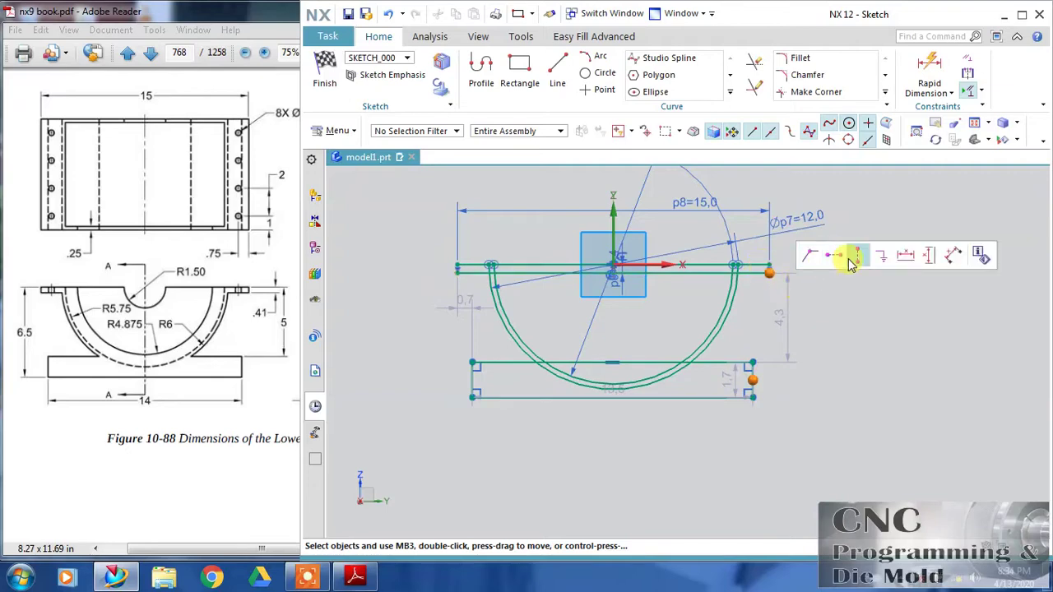
pyautogui.click(855, 255)
pyautogui.click(489, 376)
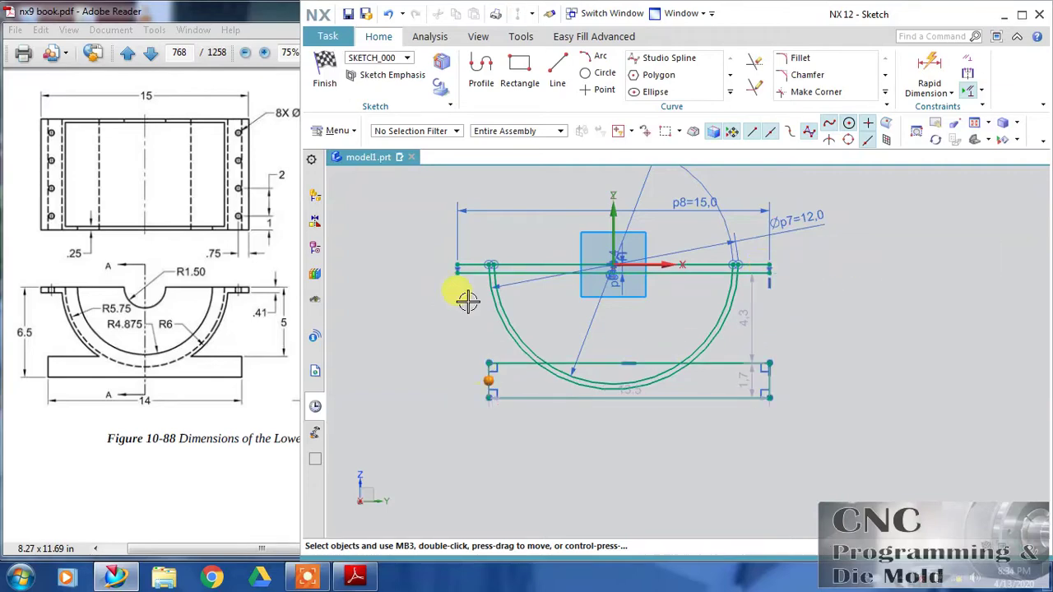
pyautogui.click(457, 271)
pyautogui.click(536, 255)
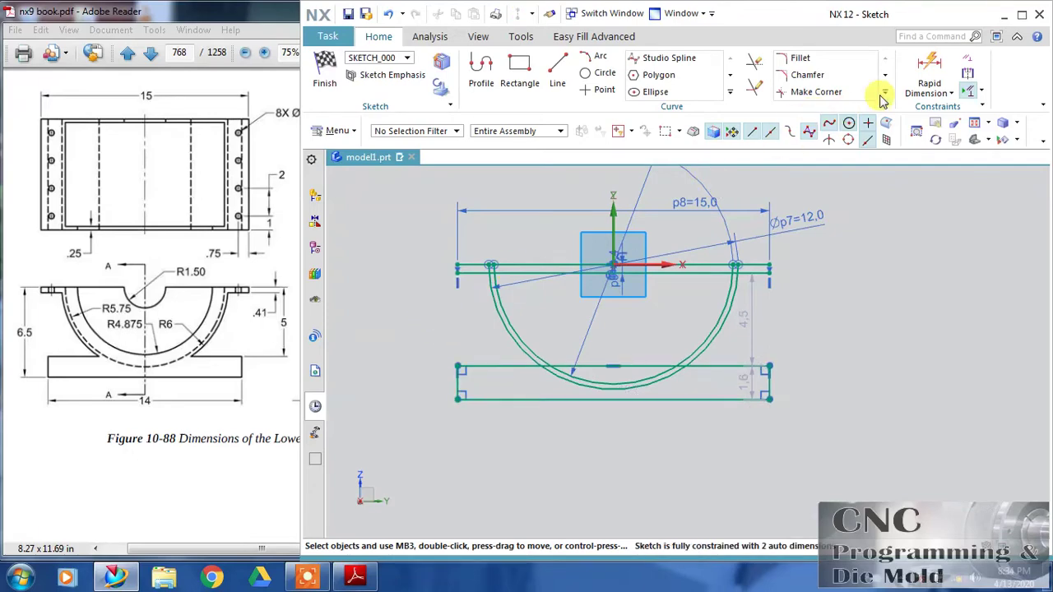
# Dimension the vertical distance from the sketch's horizontal axis to the base rectangle's bottom edge as 6.5 mm
pyautogui.click(921, 72)
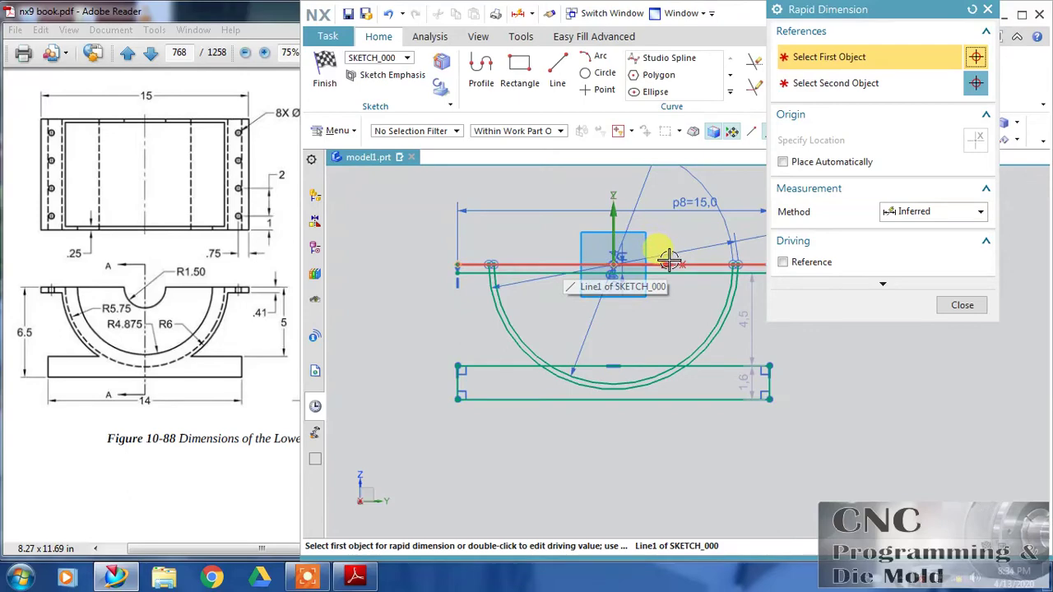
pyautogui.moveTo(670, 261)
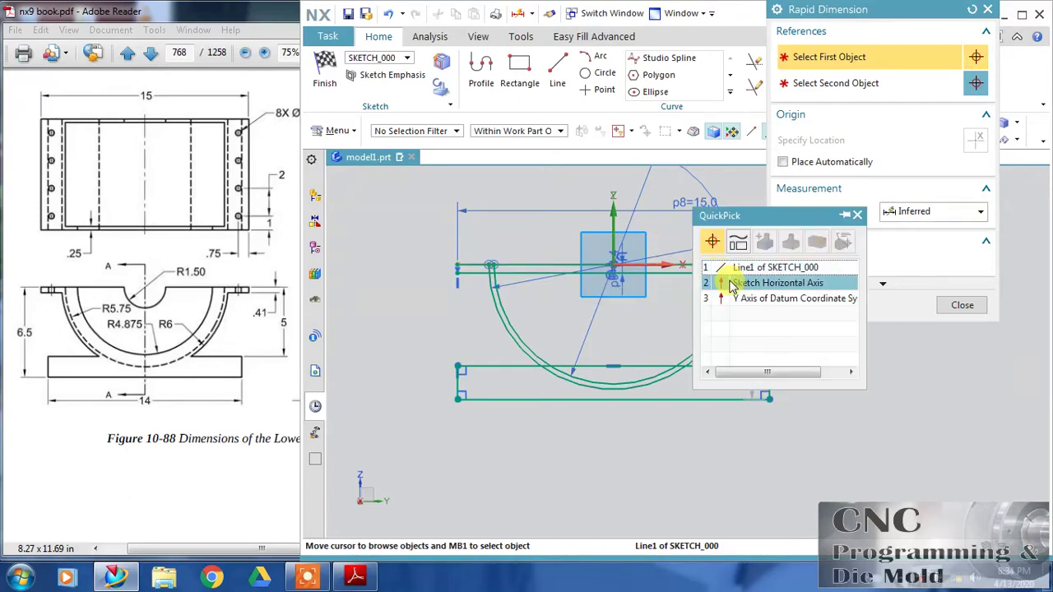
pyautogui.click(708, 272)
pyautogui.click(488, 400)
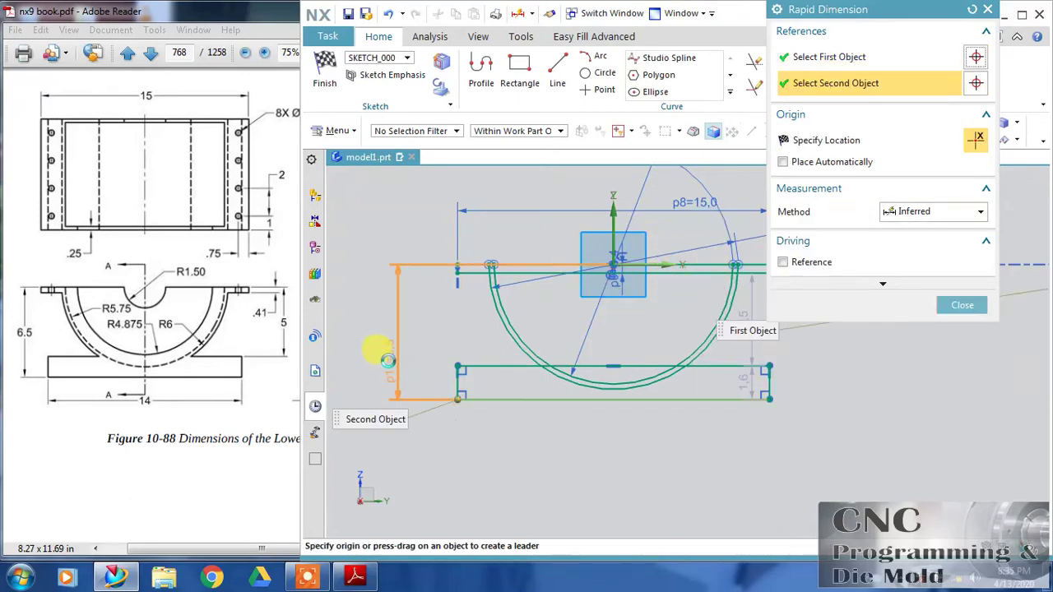
pyautogui.click(412, 330)
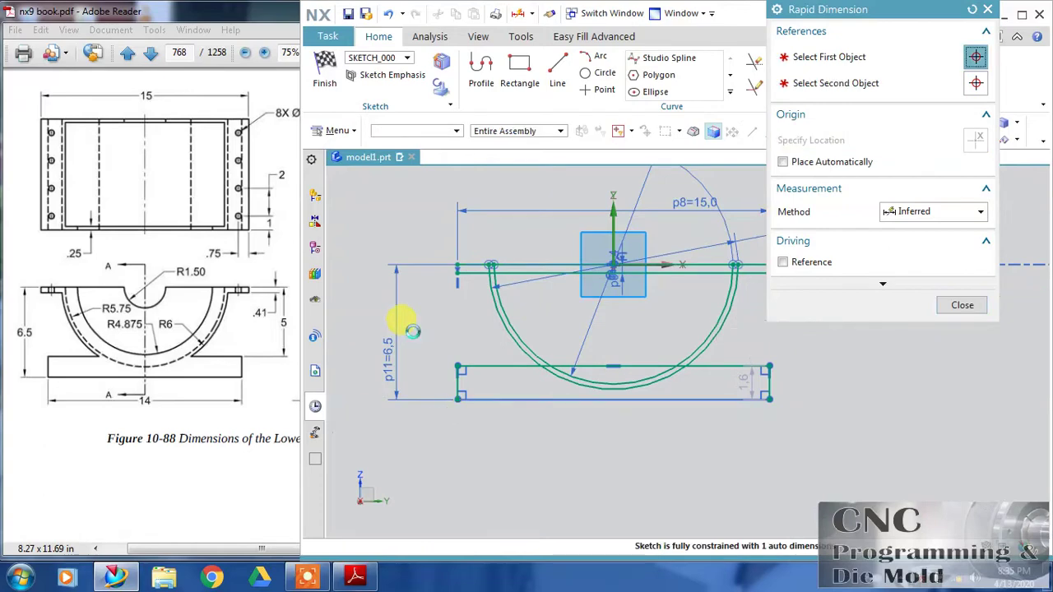
pyautogui.write('6.5')
pyautogui.press('Return')
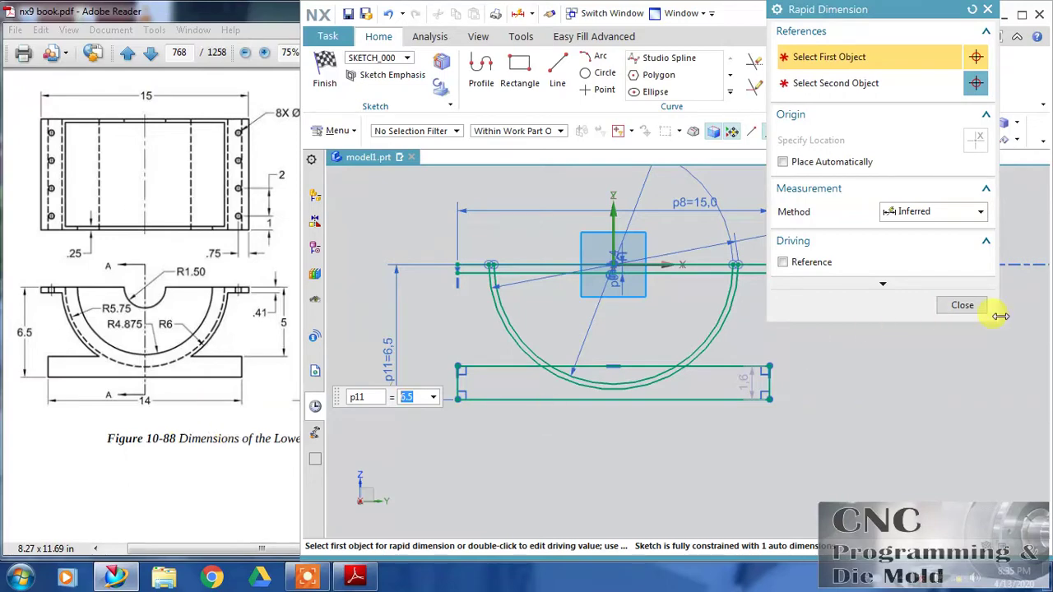
pyautogui.click(967, 313)
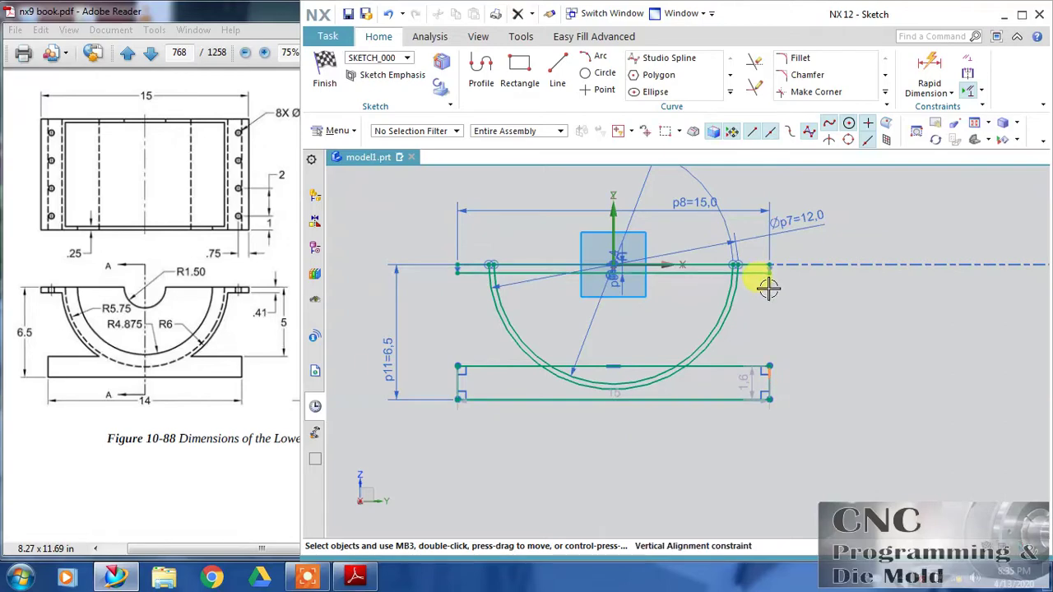
# Constrain the midpoint of the base rectangle's bottom edge to the vertical Z axis
pyautogui.click(613, 399)
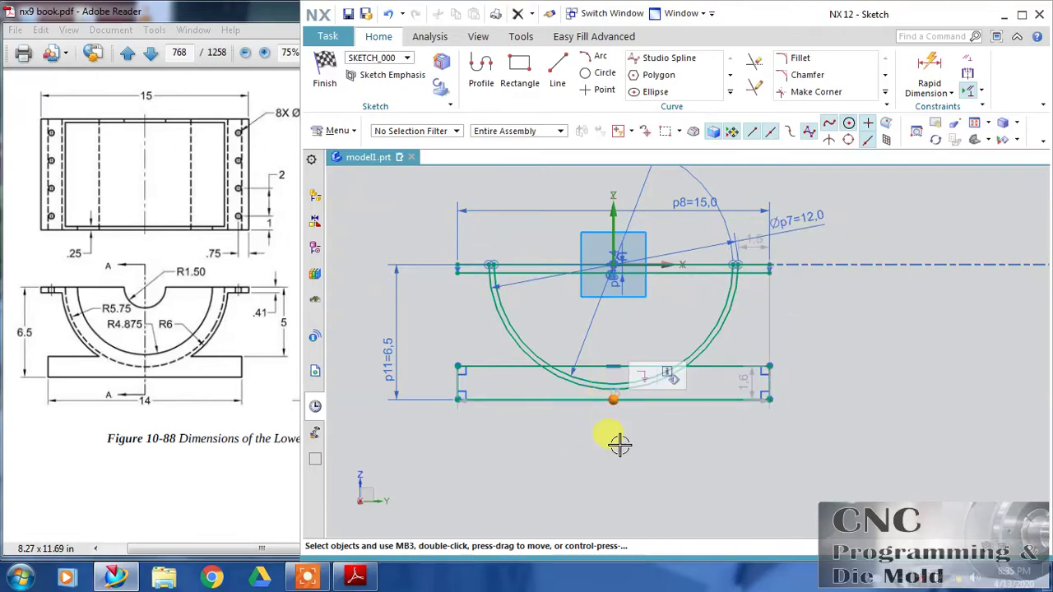
pyautogui.click(610, 221)
pyautogui.click(641, 198)
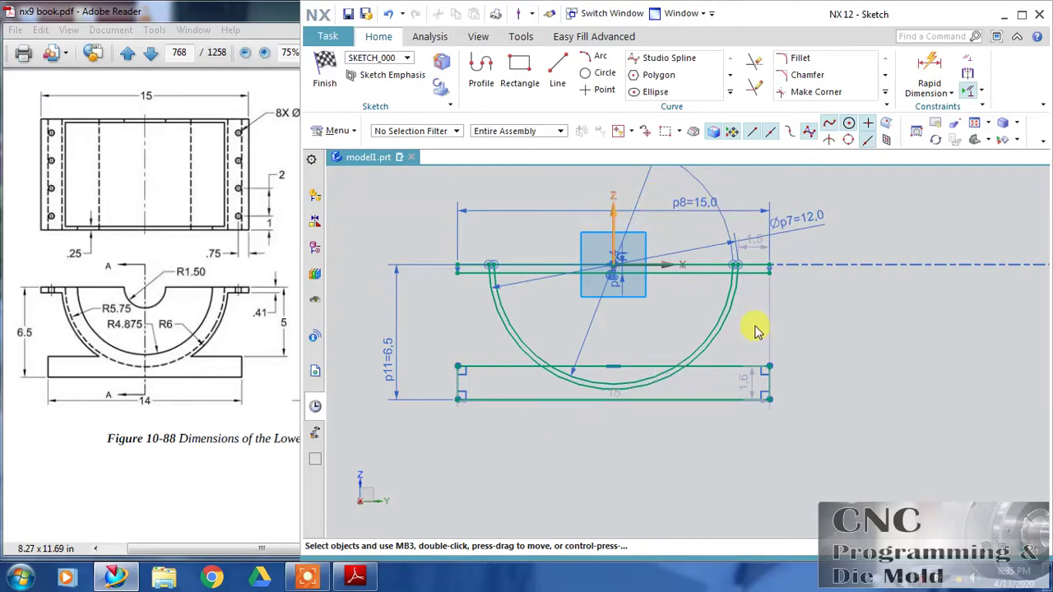
# Set the base rectangle's width to 14 mm and check the base dimensions in the reference drawing
pyautogui.doubleClick(612, 383)
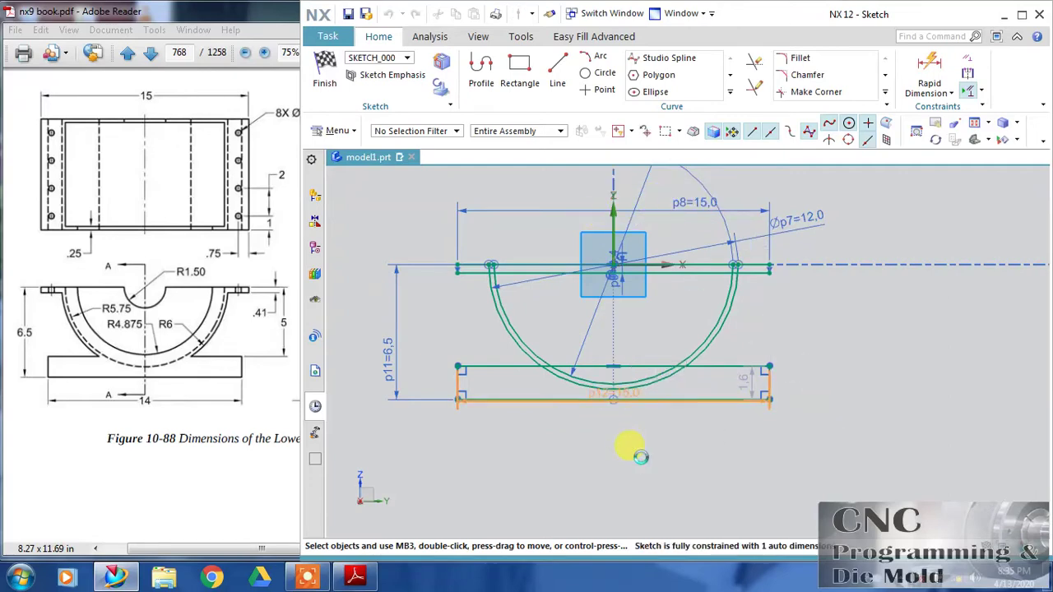
pyautogui.write('14')
pyautogui.press('Return')
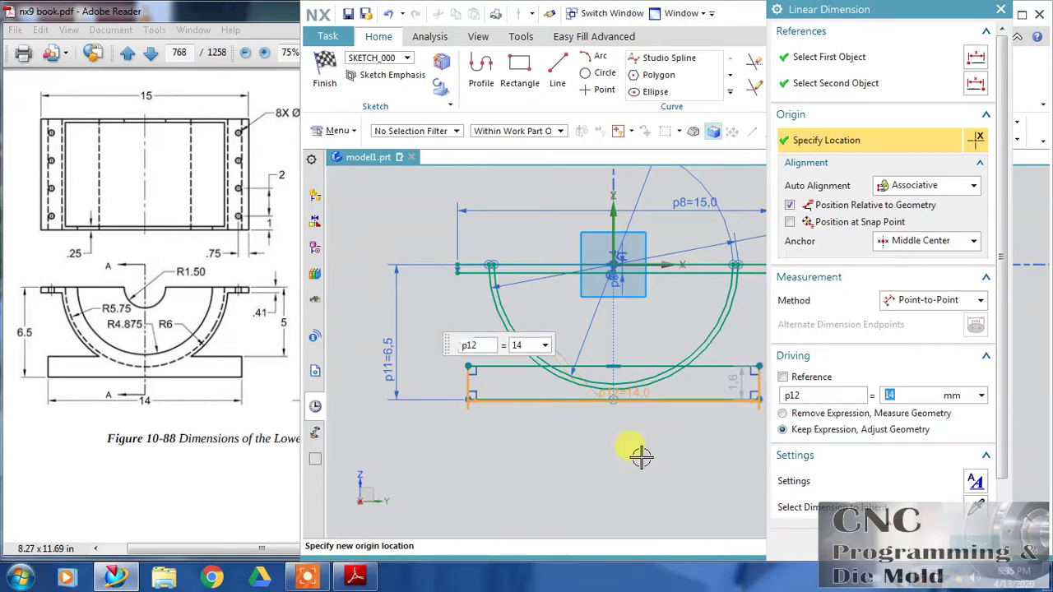
pyautogui.click(169, 401)
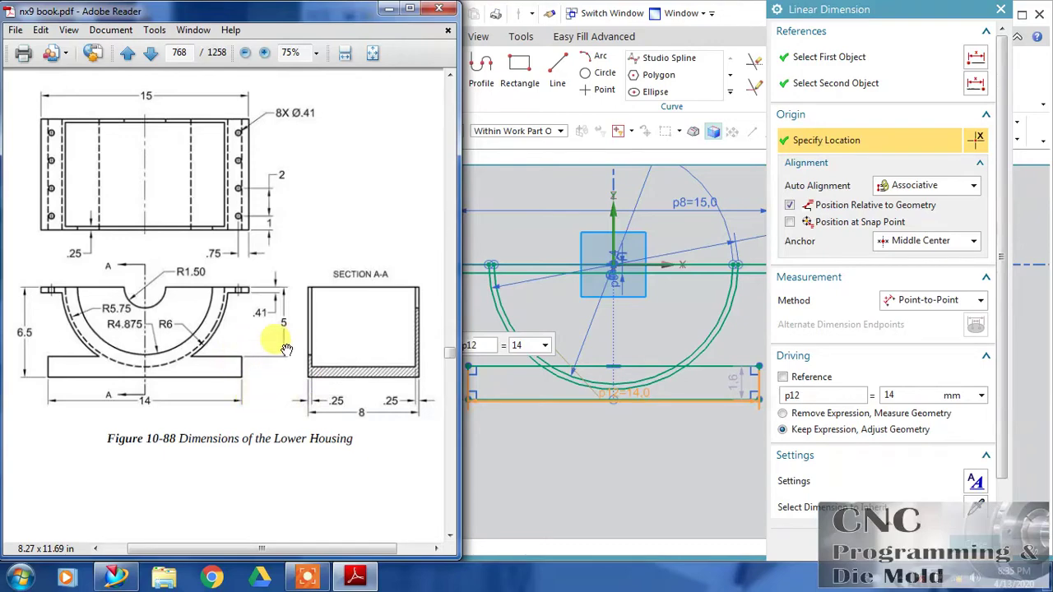
pyautogui.click(724, 382)
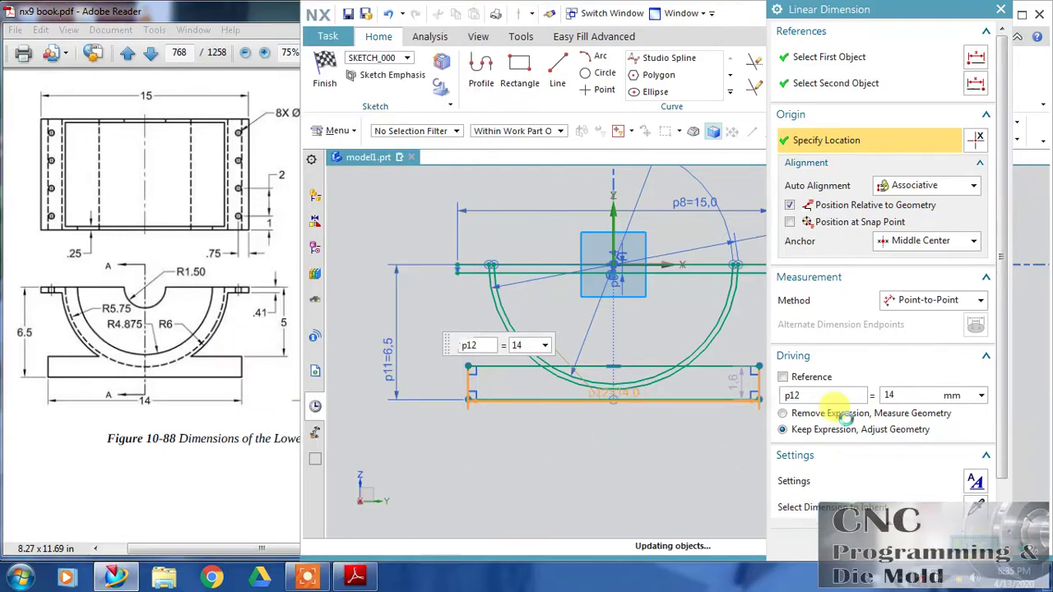
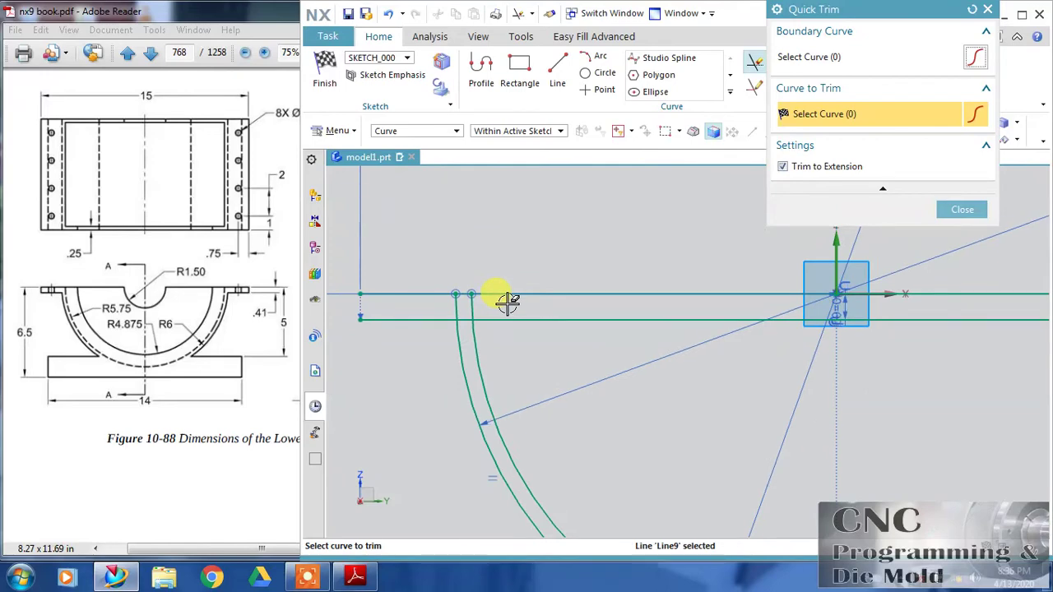
# Trim the outer arc between the left flange lines and try to trim the lower flange line between the arcs
pyautogui.scroll(-3, 507, 301)
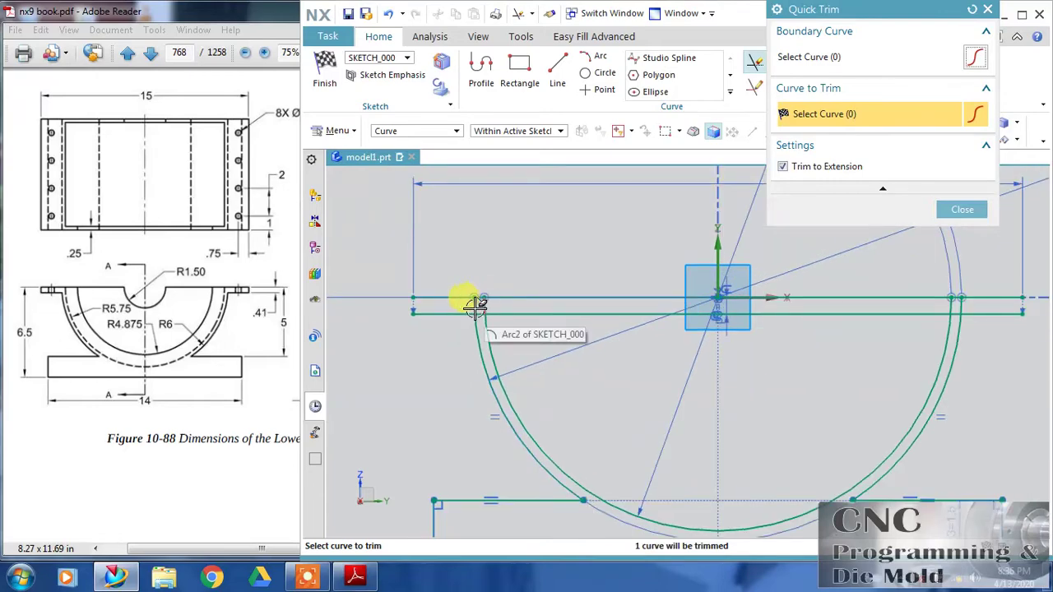
pyautogui.scroll(3, 475, 304)
pyautogui.click(480, 301)
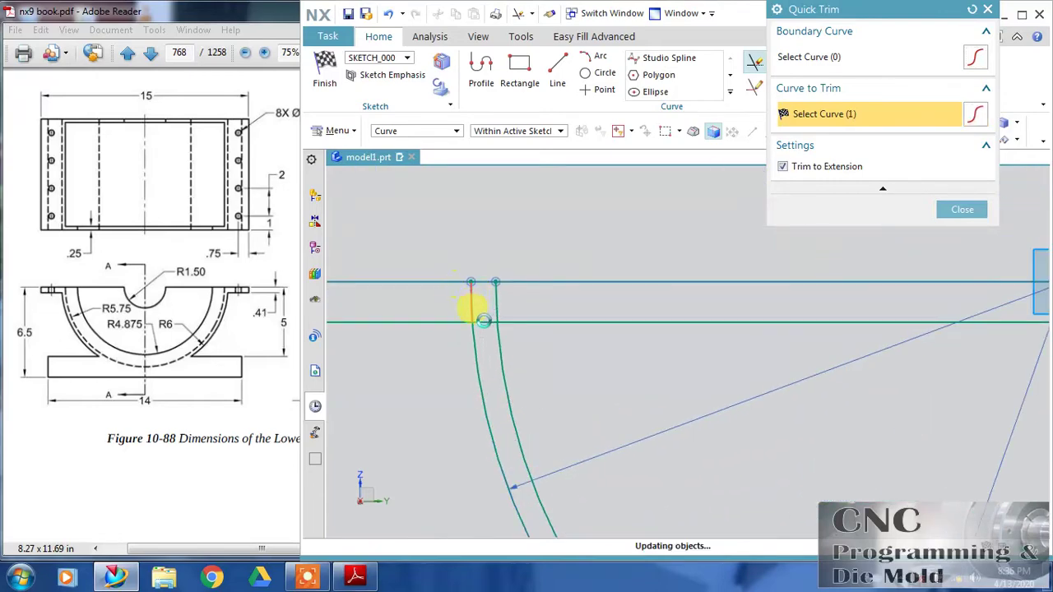
pyautogui.click(481, 320)
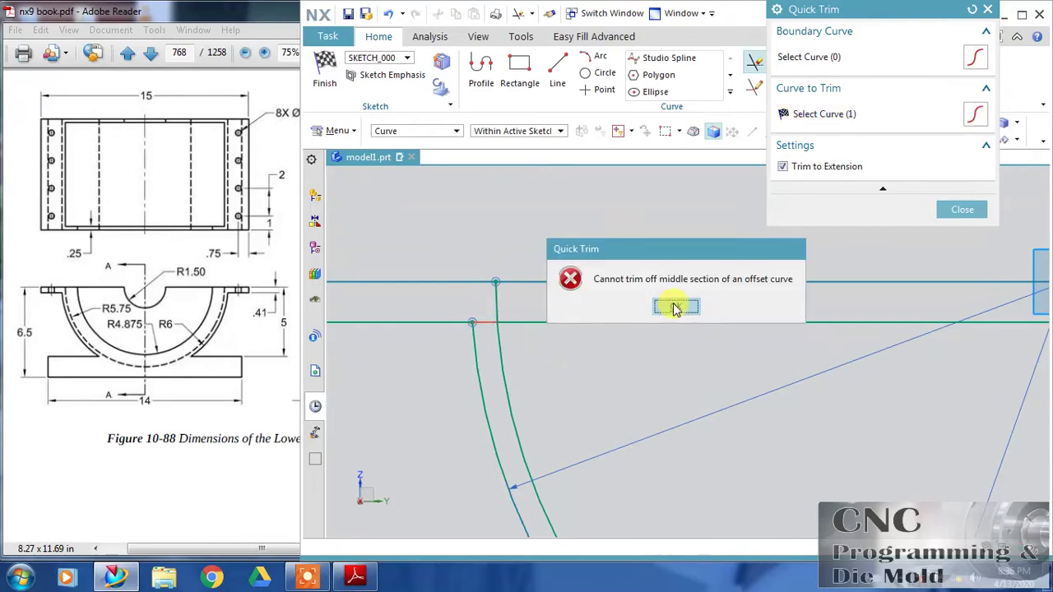
pyautogui.click(674, 308)
# Trim the middle spans of both flange lines and the lower line's remaining piece between the arcs at the left flange
pyautogui.scroll(-2, 679, 354)
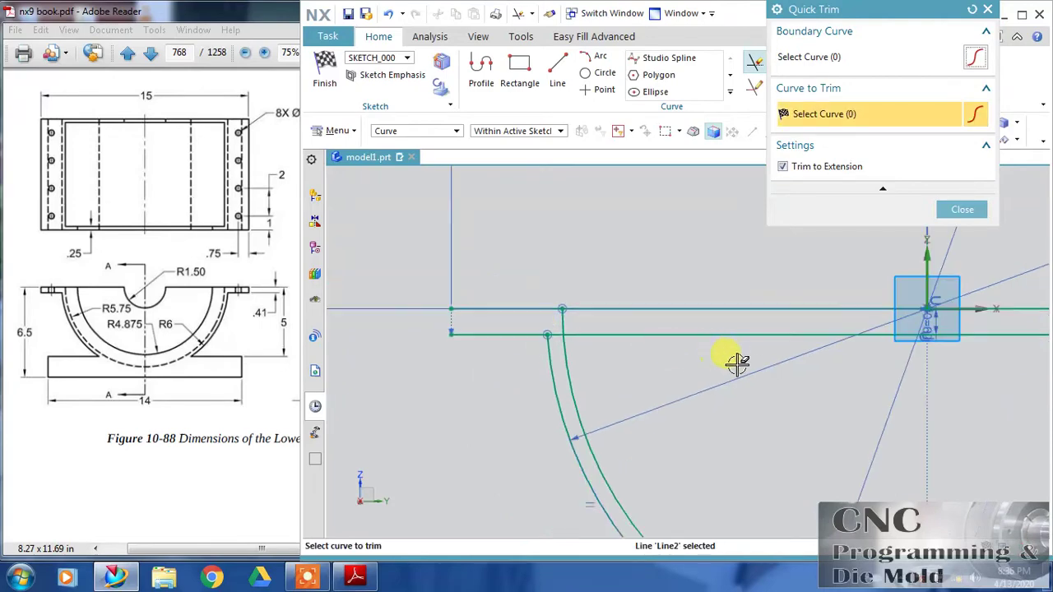
pyautogui.click(703, 302)
pyautogui.scroll(3, 592, 337)
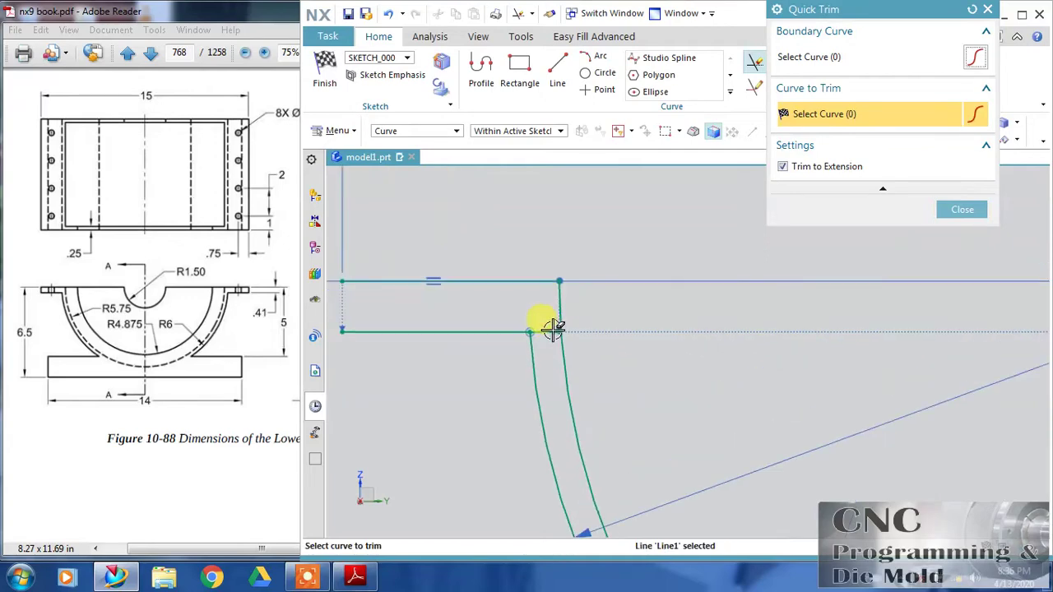
pyautogui.click(593, 353)
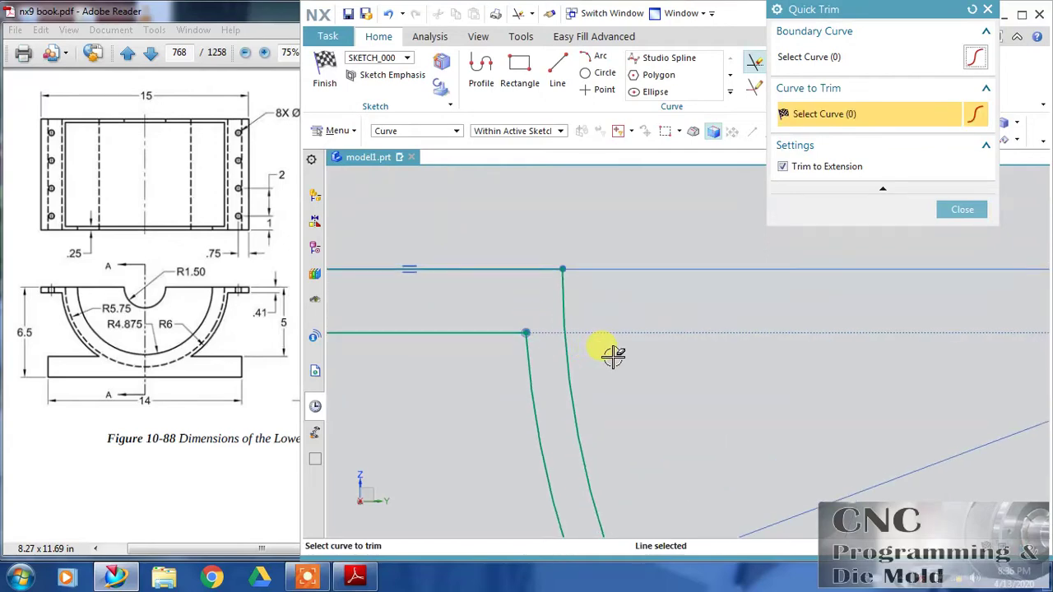
# At the right flange, trim the lower line's piece between the arcs and the outer arc's segment between the flange lines
pyautogui.scroll(-5, 611, 354)
pyautogui.scroll(5, 1004, 369)
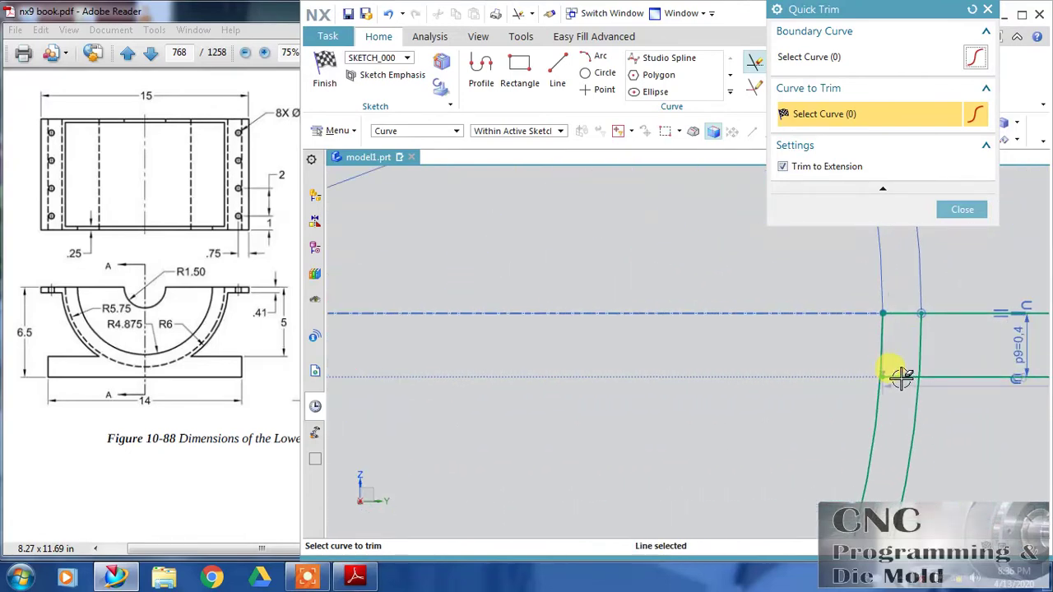
pyautogui.click(900, 377)
pyautogui.click(919, 331)
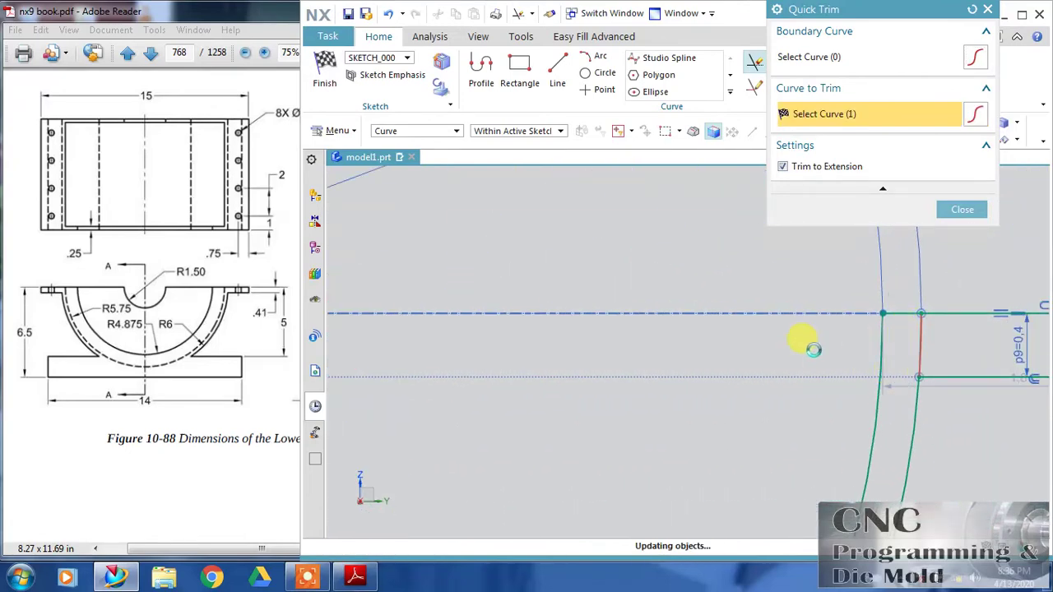
pyautogui.scroll(-5, 810, 348)
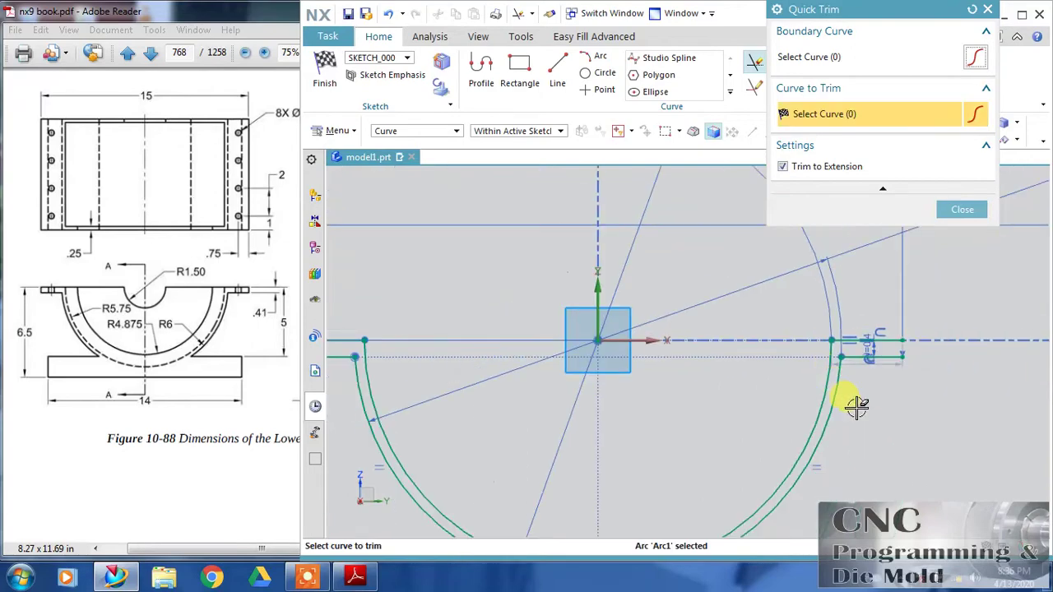
pyautogui.scroll(-2, 856, 406)
pyautogui.press('Escape')
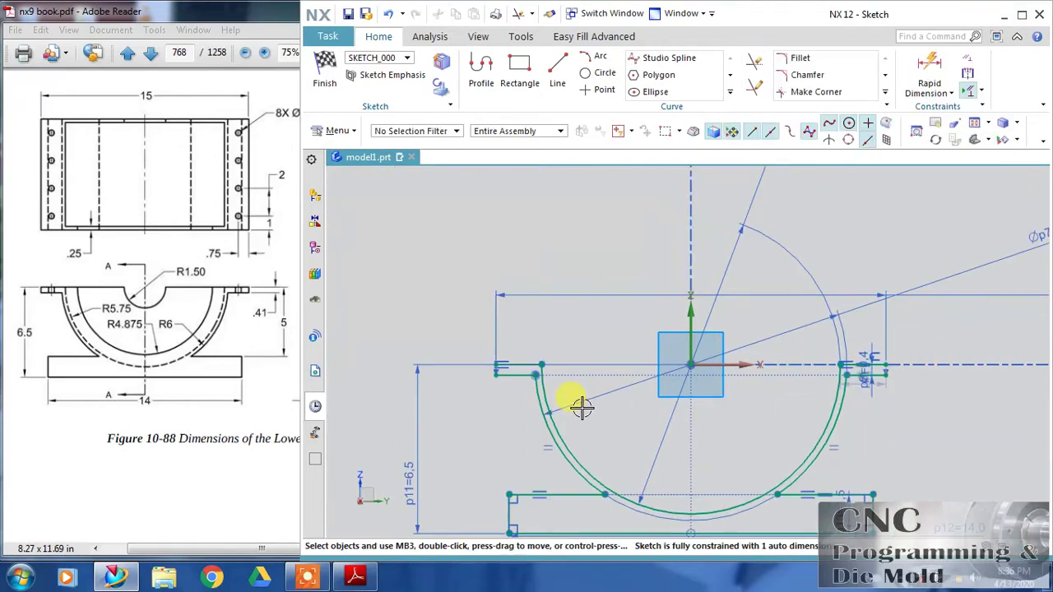
# Draw a 0.41 mm vertical line joining the upper and lower flange lines at the left flange's outer end
pyautogui.click(558, 74)
pyautogui.scroll(3, 489, 362)
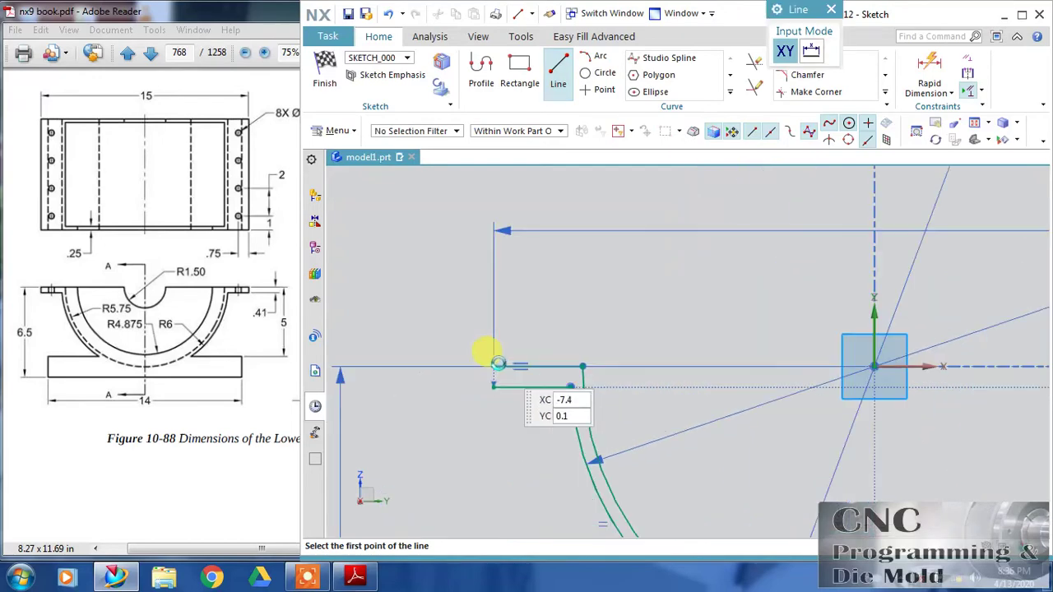
pyautogui.click(494, 384)
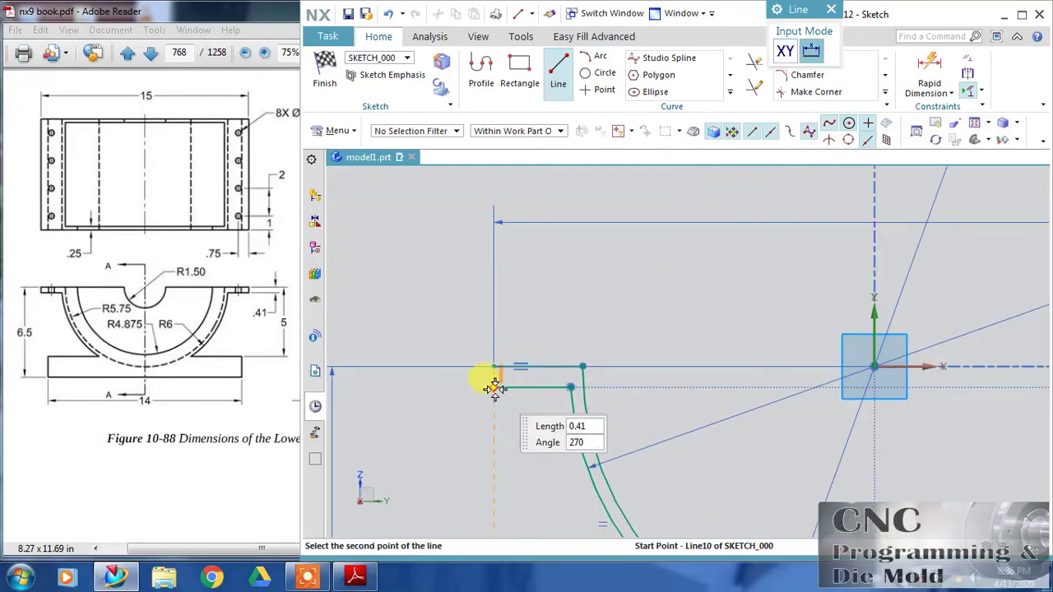
pyautogui.press('Return')
# Draw a vertical line joining the upper and lower flange lines at the right flange's outer end
pyautogui.scroll(-4, 658, 350)
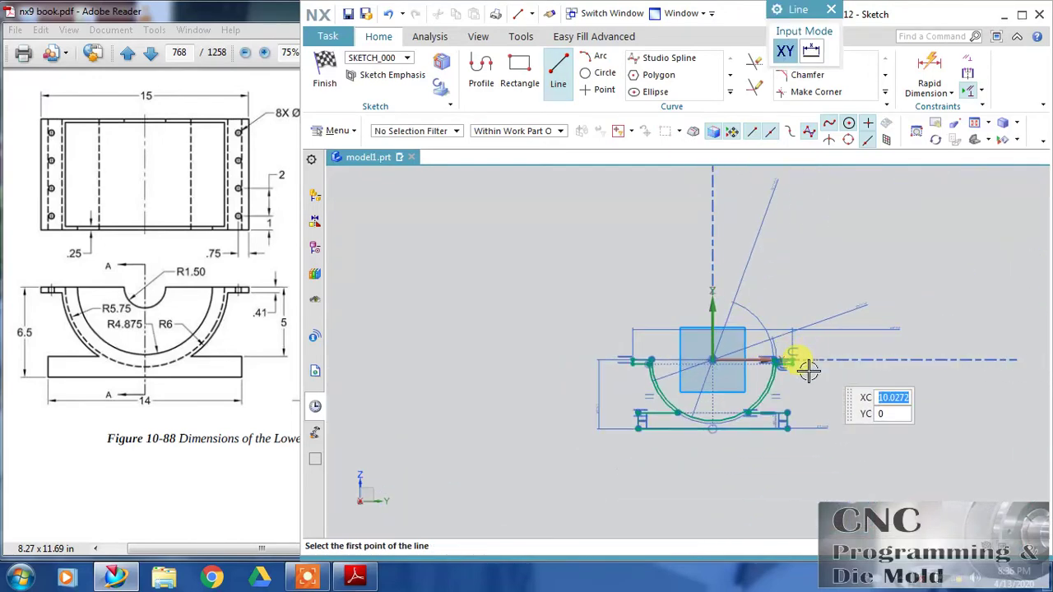
pyautogui.scroll(6, 766, 368)
pyautogui.scroll(-5, 765, 272)
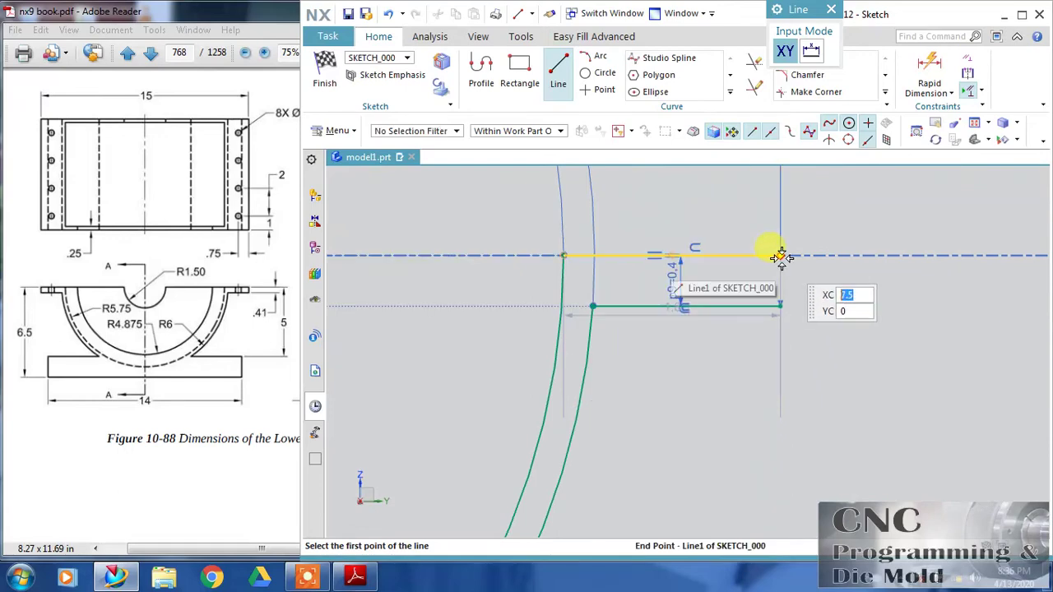
pyautogui.click(779, 255)
pyautogui.click(778, 306)
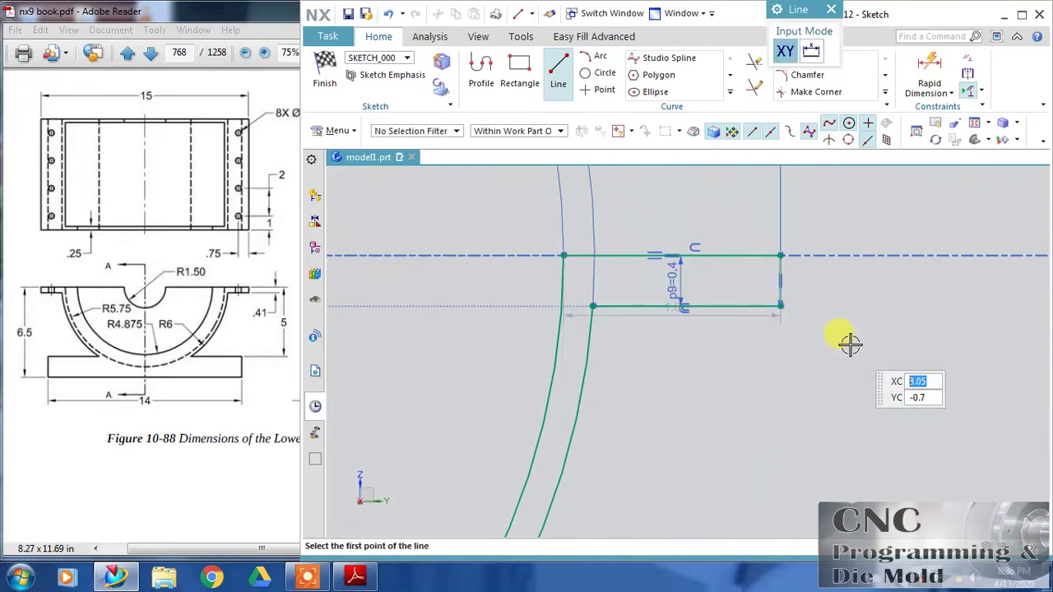
pyautogui.press('Escape')
# Apply a Horizontal constraint to the right flange's lower line
pyautogui.rightClick(740, 307)
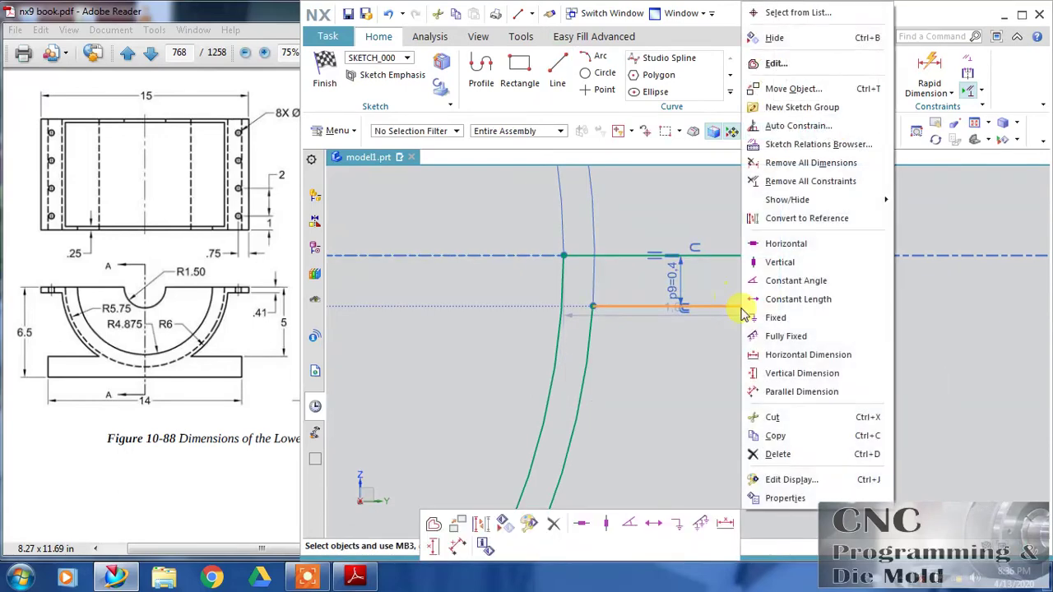
pyautogui.click(818, 245)
pyautogui.scroll(-5, 849, 345)
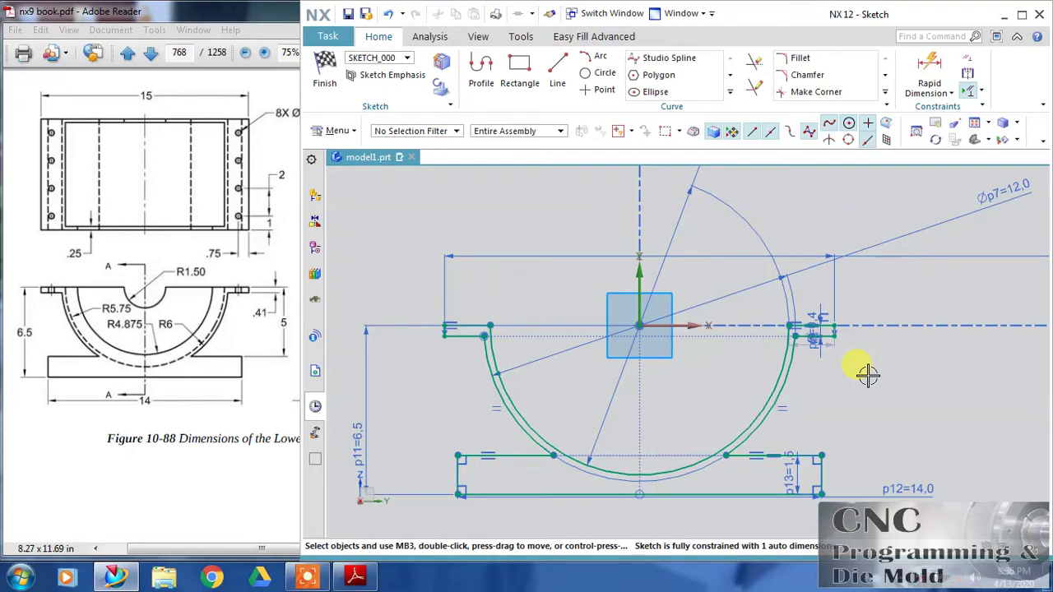
pyautogui.scroll(5, 444, 344)
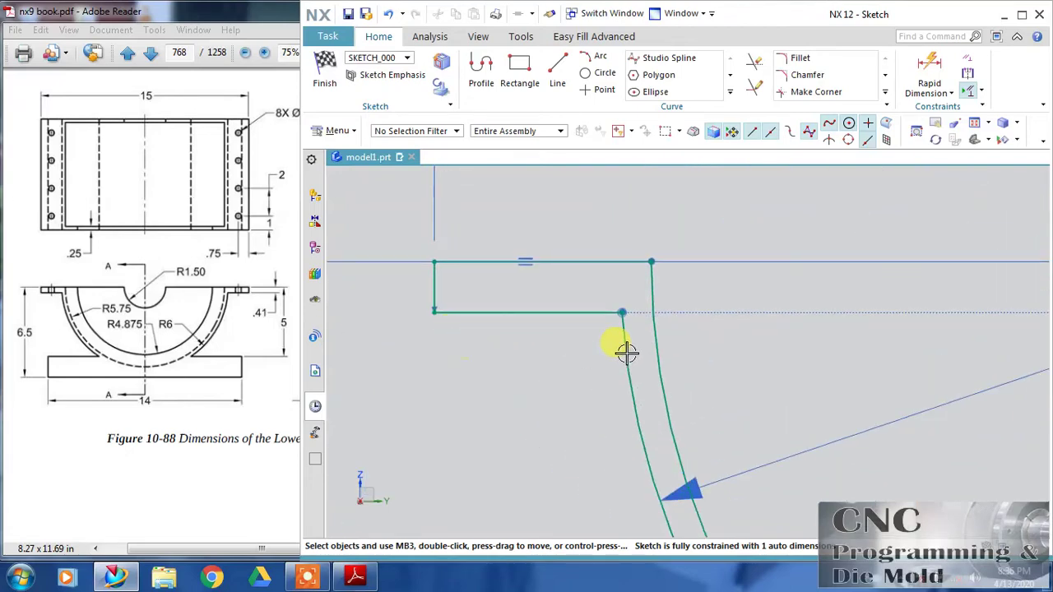
pyautogui.scroll(-5, 752, 353)
pyautogui.keyDown('shift'); pyautogui.moveTo(693, 287); pyautogui.dragTo(670, 262, button='middle'); pyautogui.keyUp('shift')
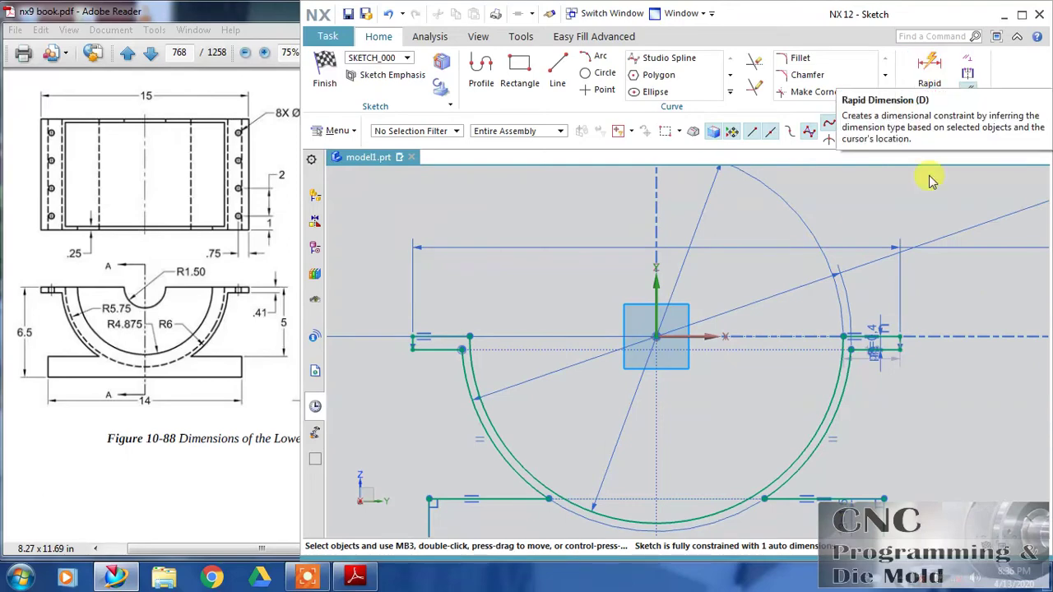
# Shift the right flange's lower line slightly to test the sketch's remaining freedom
pyautogui.scroll(5, 847, 337)
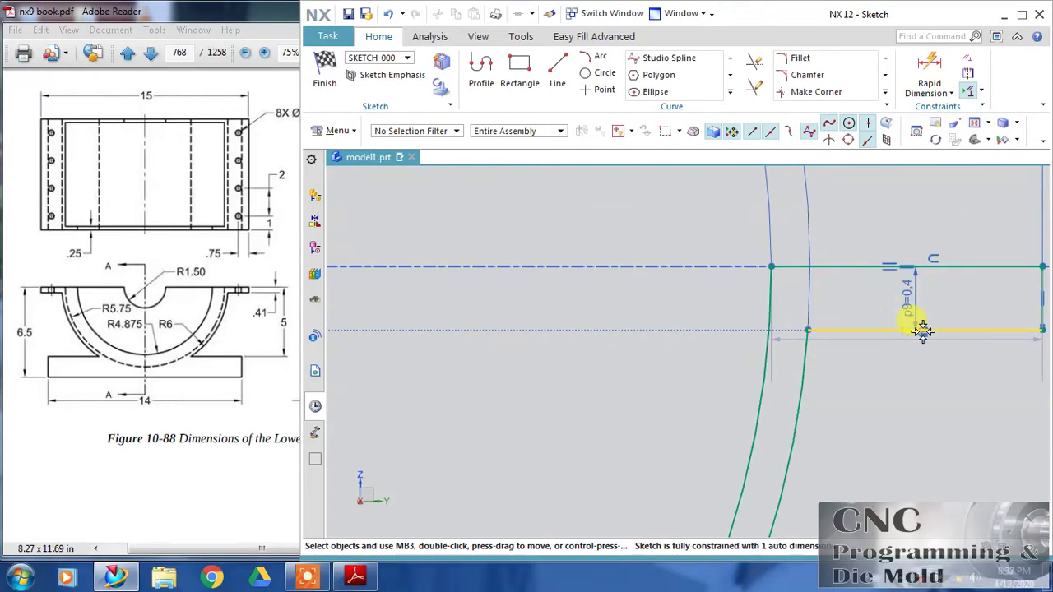
pyautogui.moveTo(921, 327)
pyautogui.mouseDown()
pyautogui.moveTo(923, 358)
pyautogui.moveTo(893, 353)
pyautogui.mouseUp()
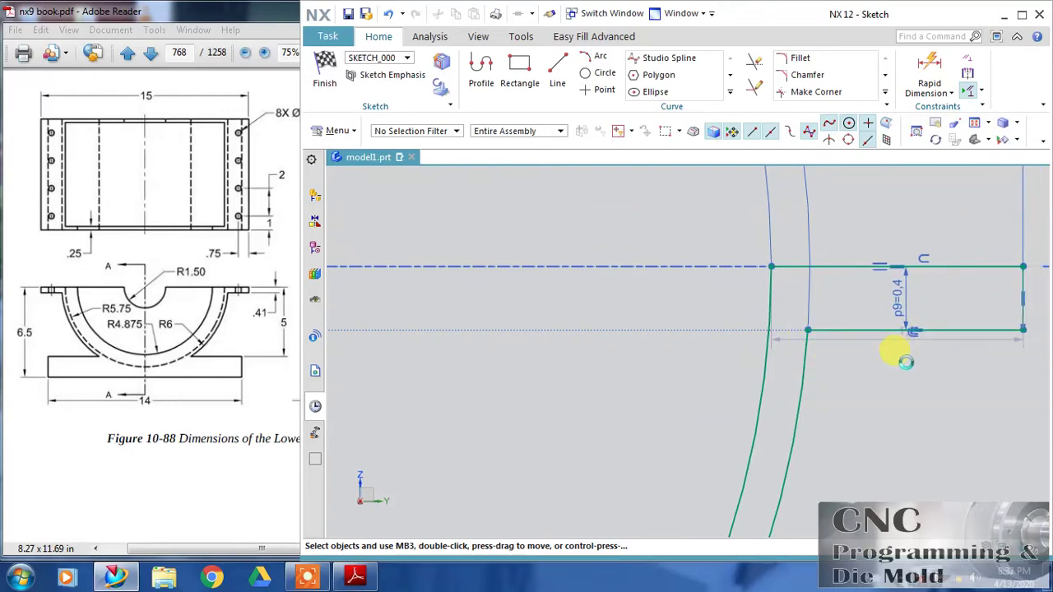
pyautogui.scroll(-5, 900, 381)
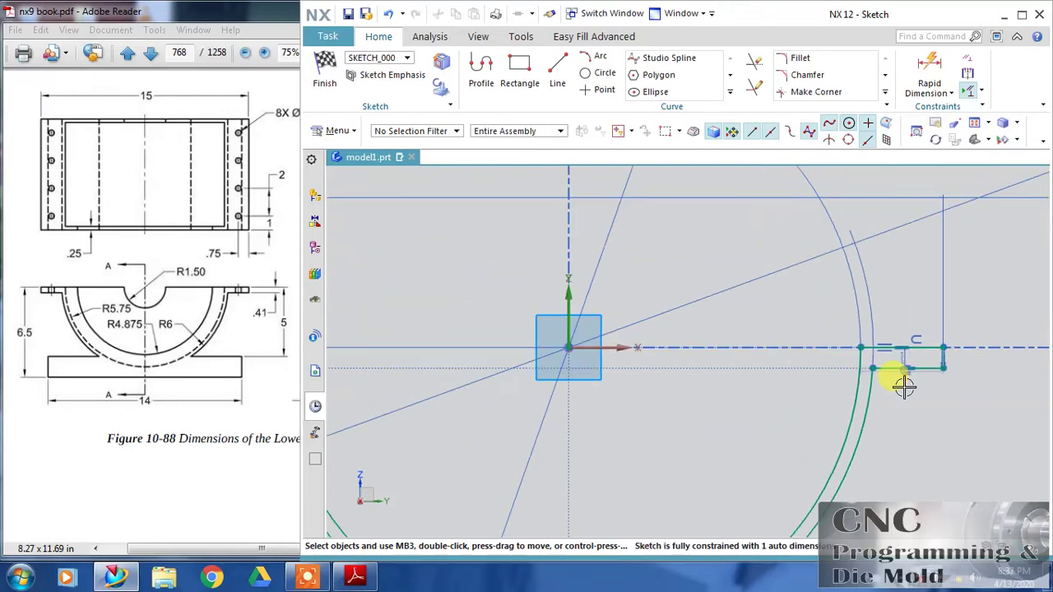
# Dimension the horizontal distance from the vertical axis to the right flange's outer end as 7.5 mm
pyautogui.click(929, 68)
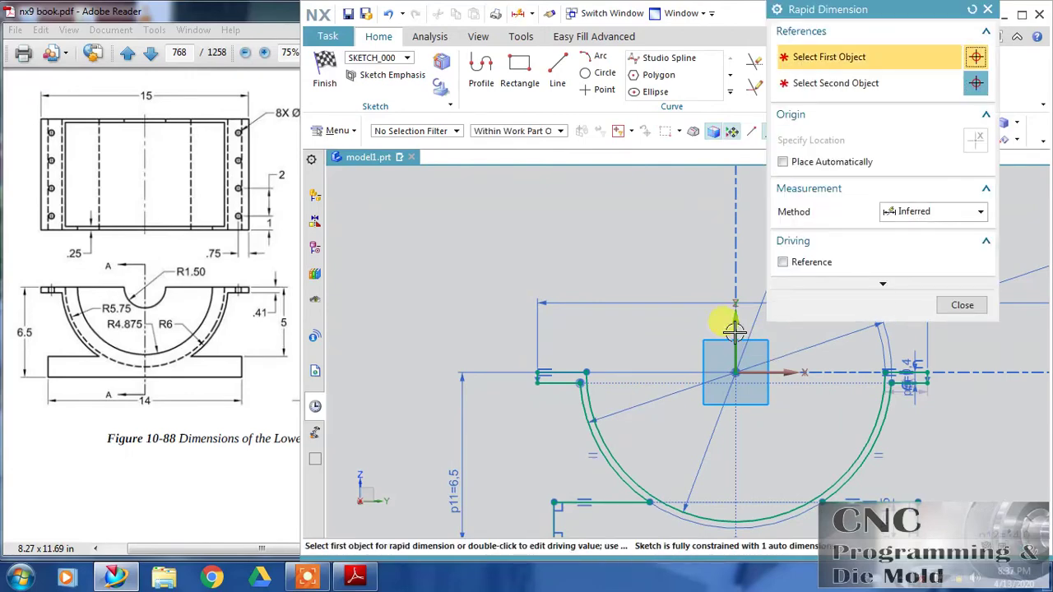
pyautogui.click(736, 335)
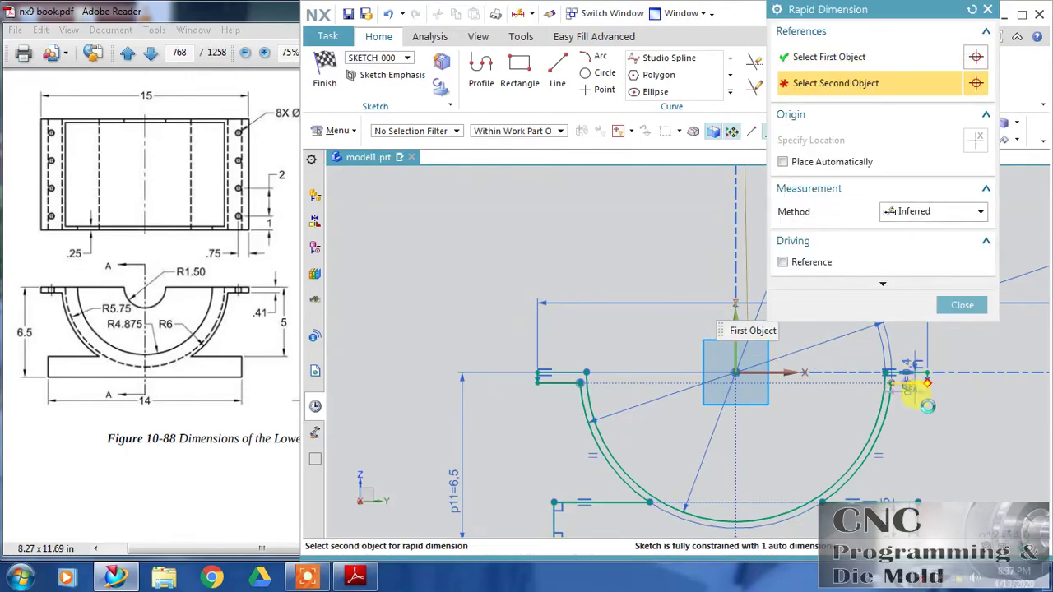
pyautogui.click(914, 380)
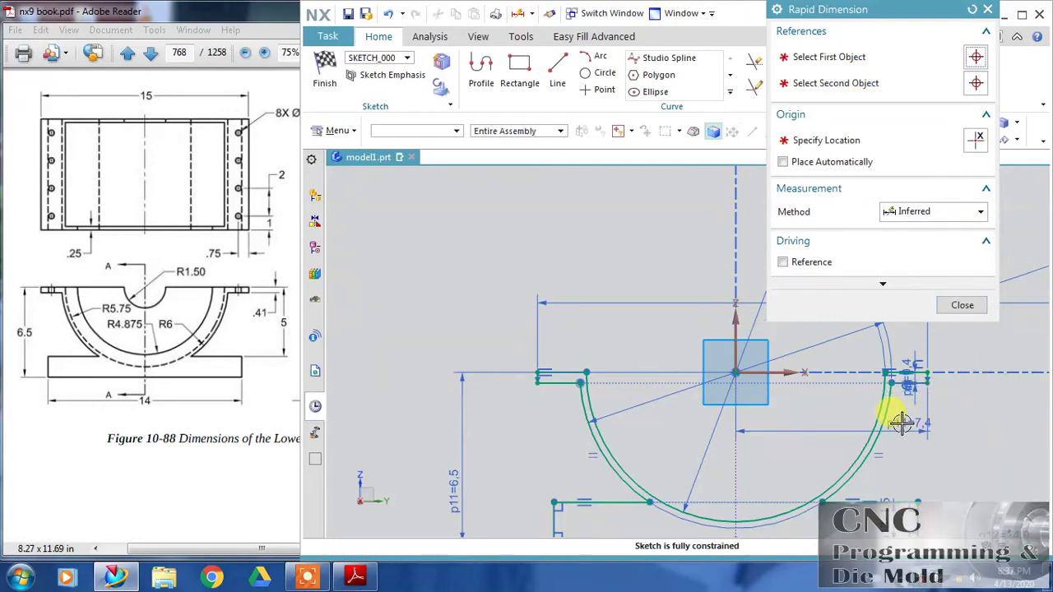
pyautogui.click(901, 422)
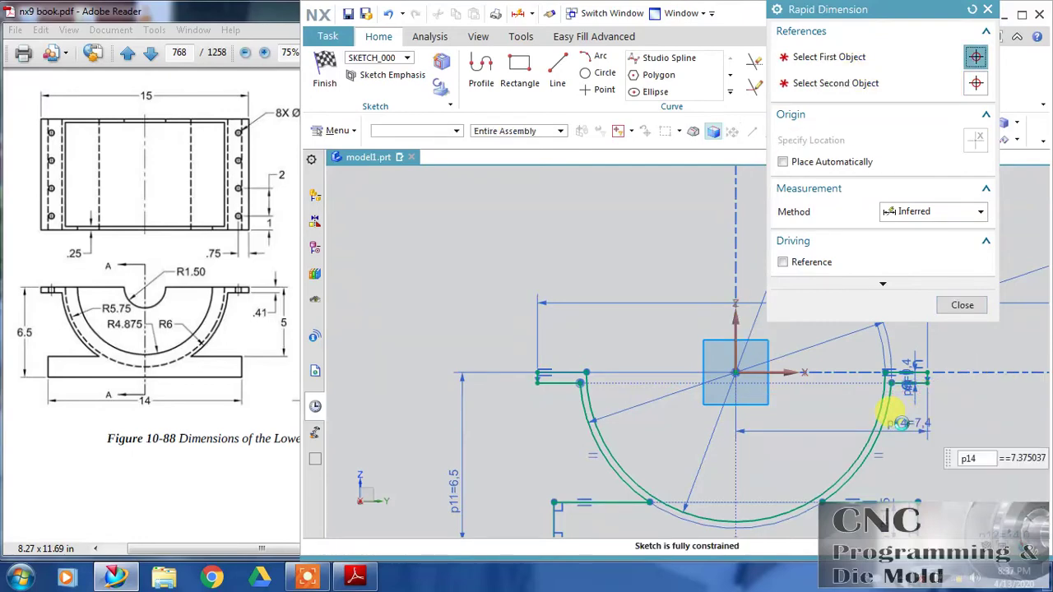
pyautogui.write('7.4')
pyautogui.press('Return')
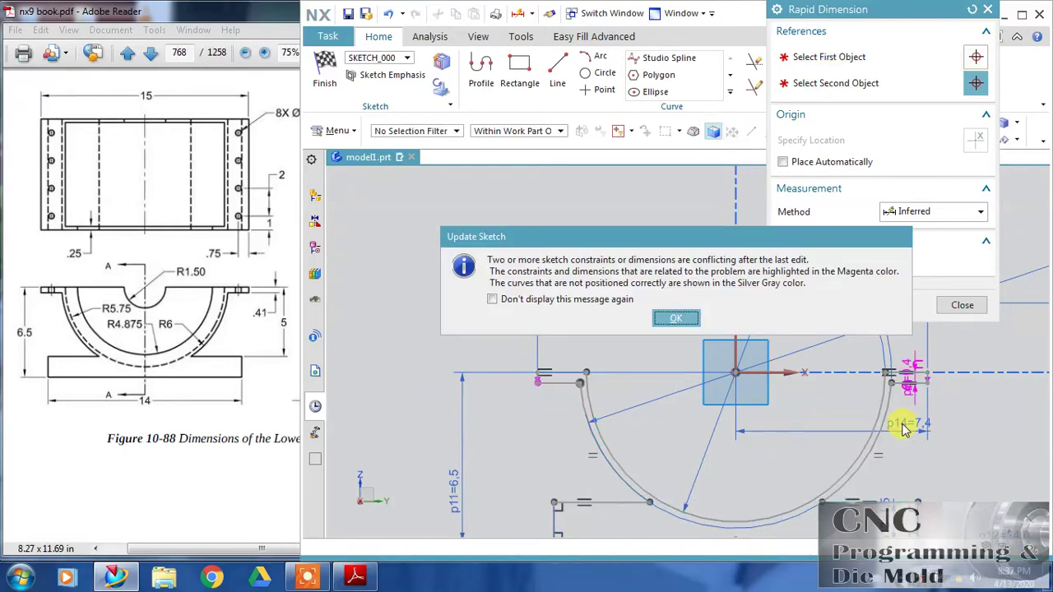
pyautogui.press('Return')
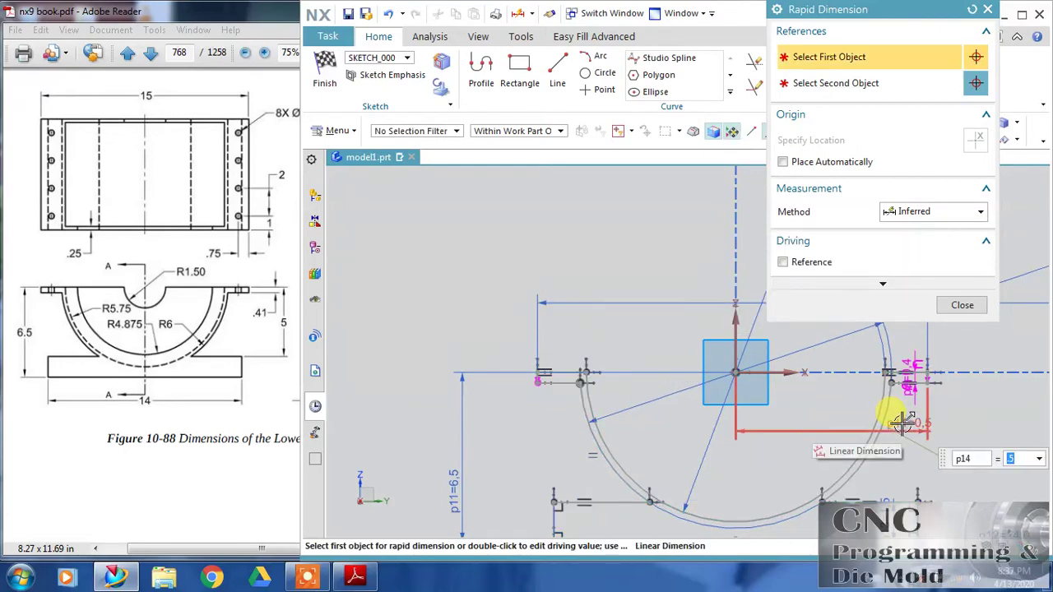
pyautogui.write('7.')
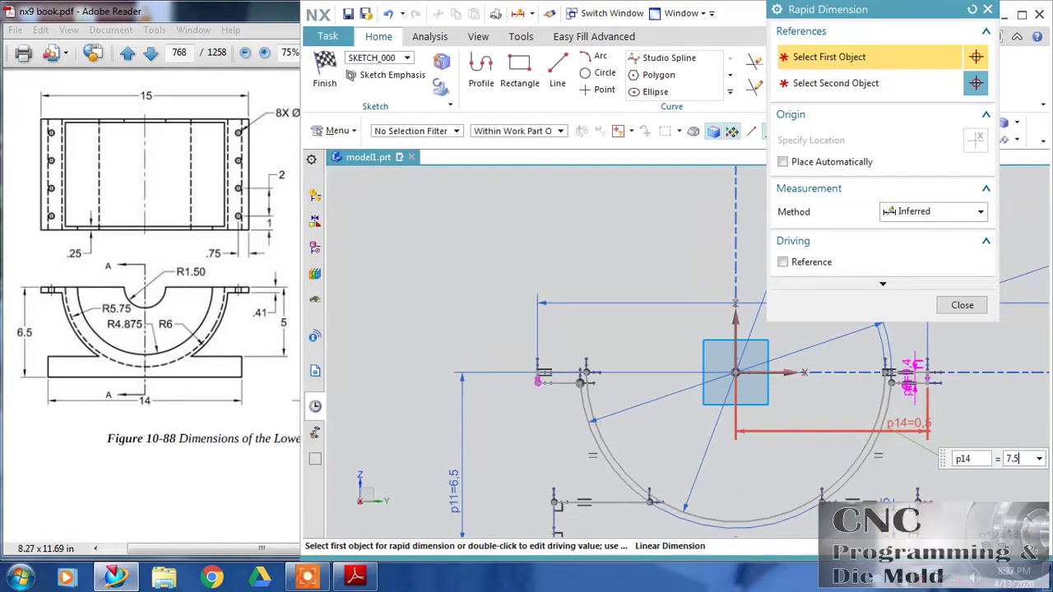
pyautogui.press('Return')
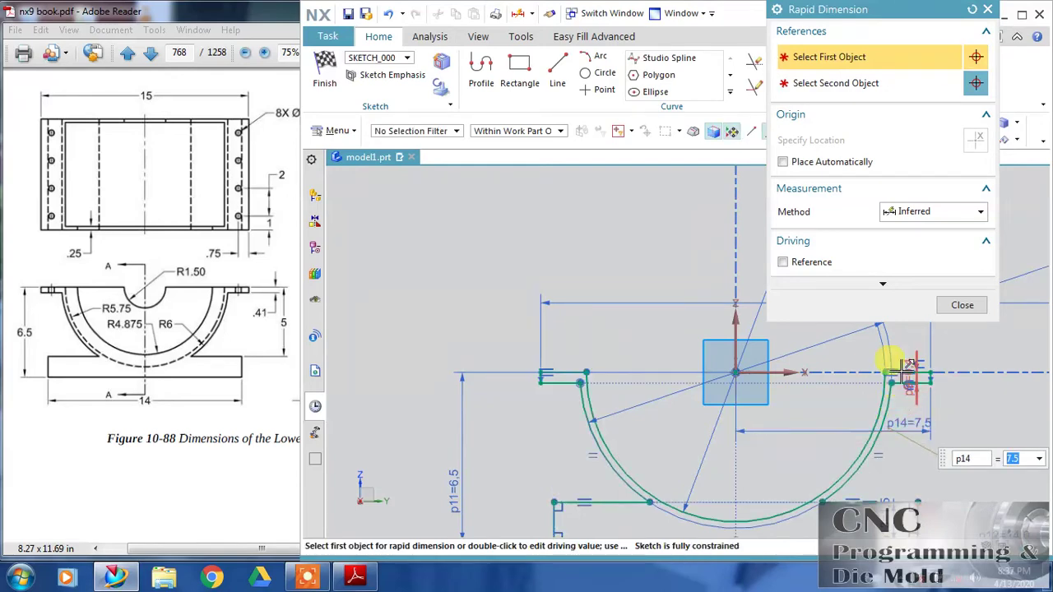
pyautogui.click(953, 306)
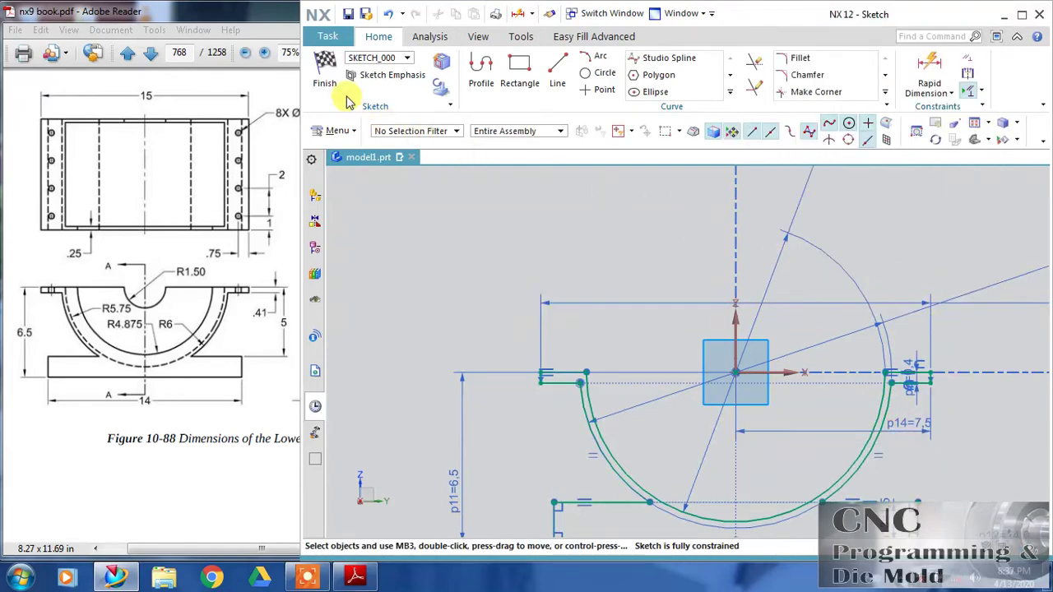
# Finish the sketch and extrude the closed profile as a solid with a symmetric value of 4 mm
pyautogui.hotkey('ctrl', 'q')
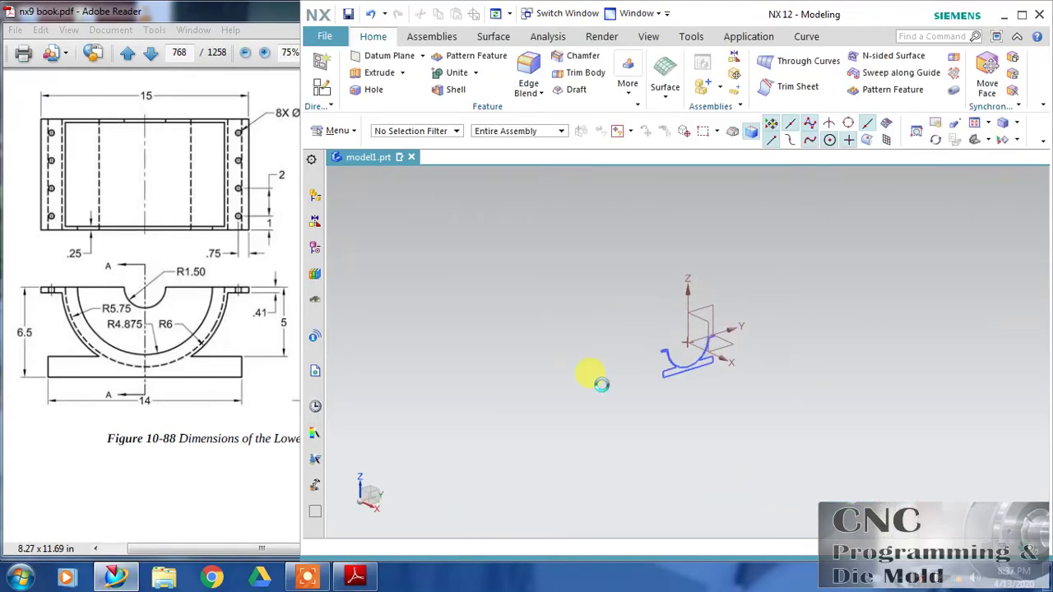
pyautogui.hotkey('ctrl', 'f')
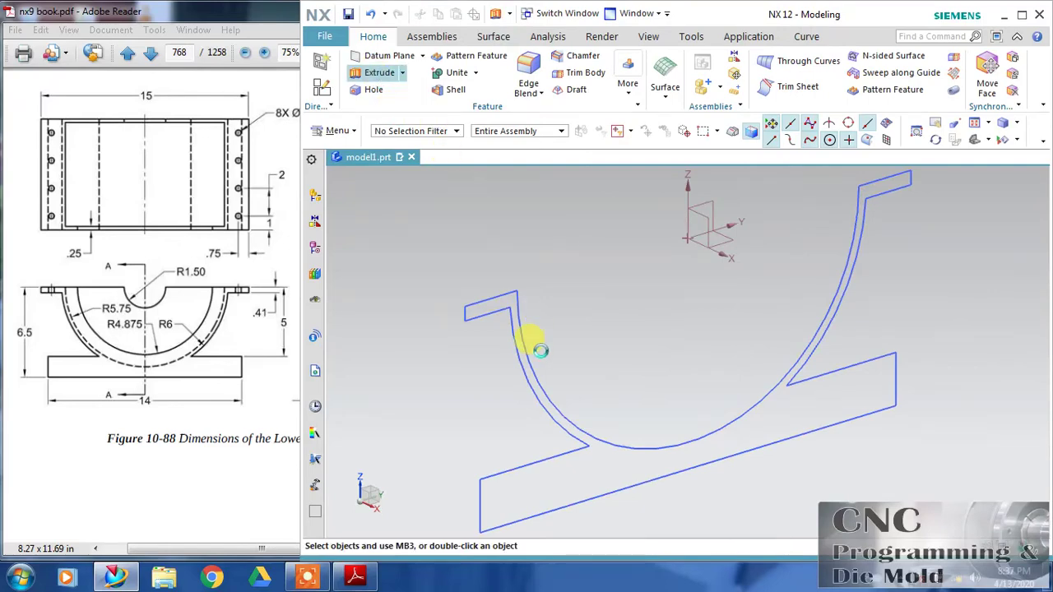
pyautogui.press('x')
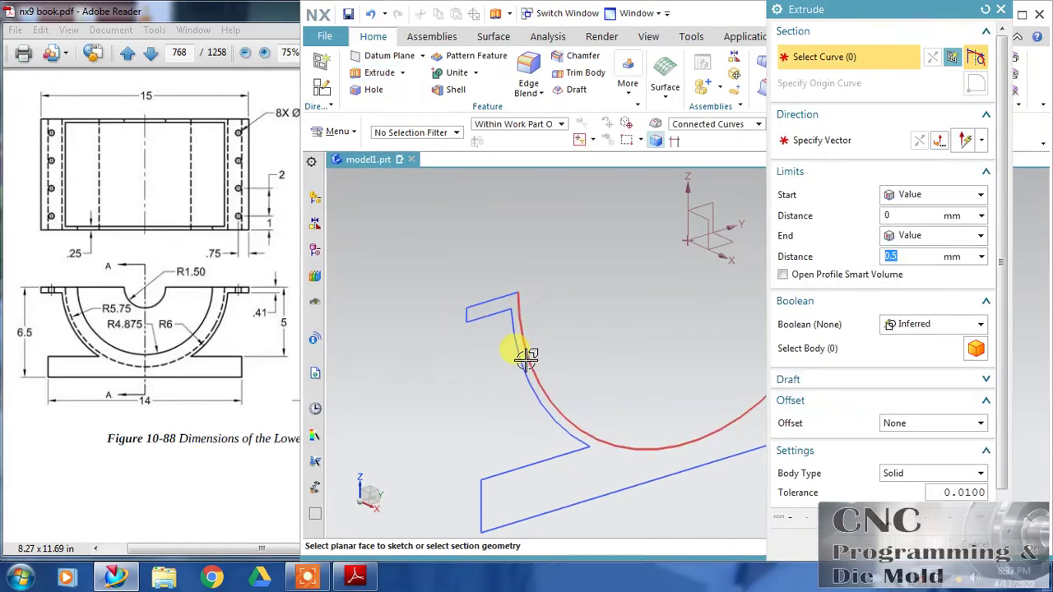
pyautogui.click(585, 319)
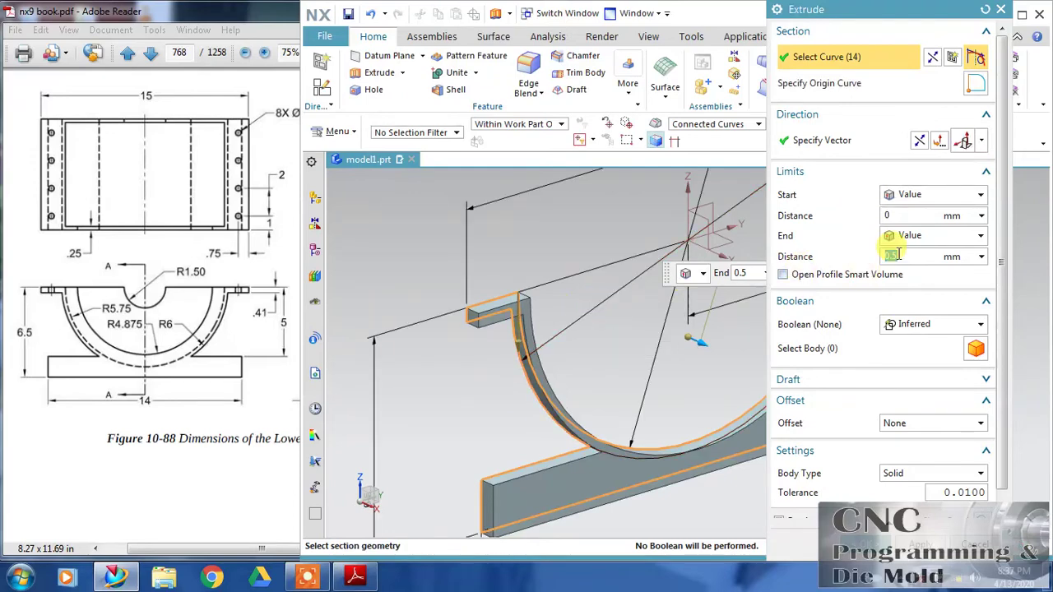
pyautogui.click(926, 198)
pyautogui.click(900, 227)
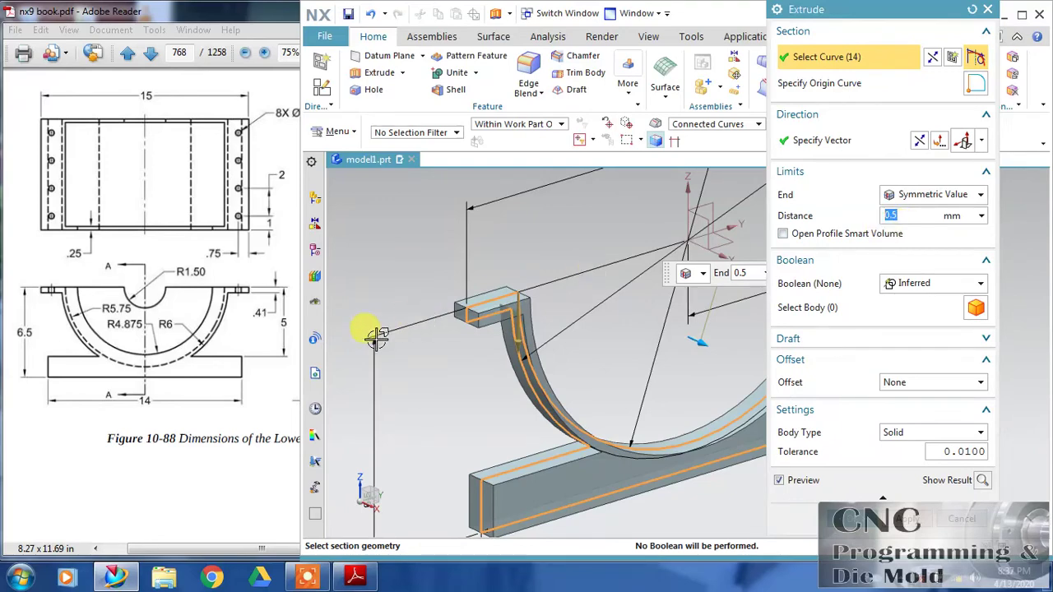
pyautogui.click(212, 342)
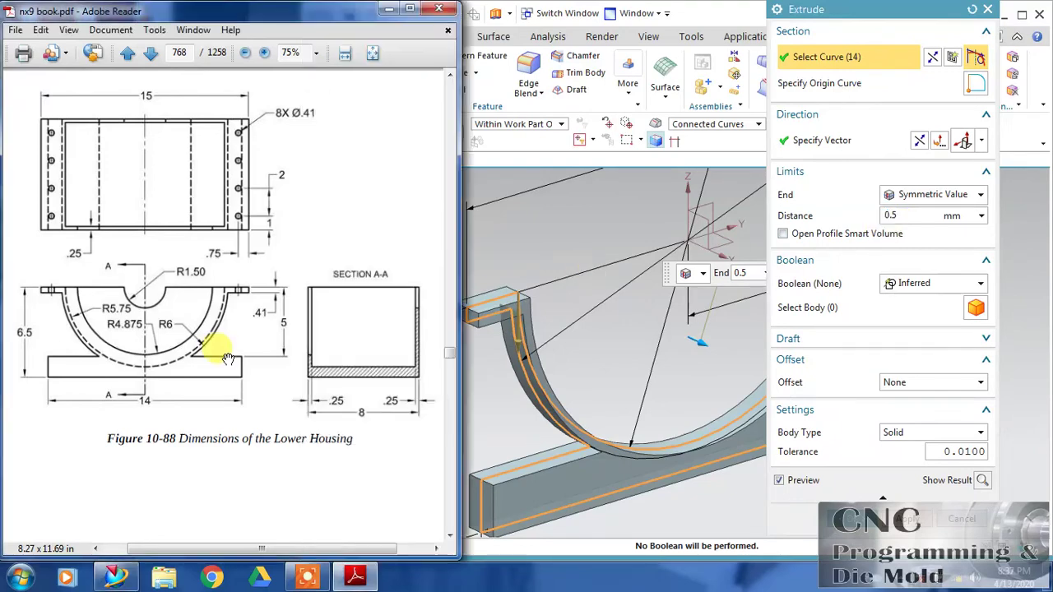
pyautogui.click(911, 214)
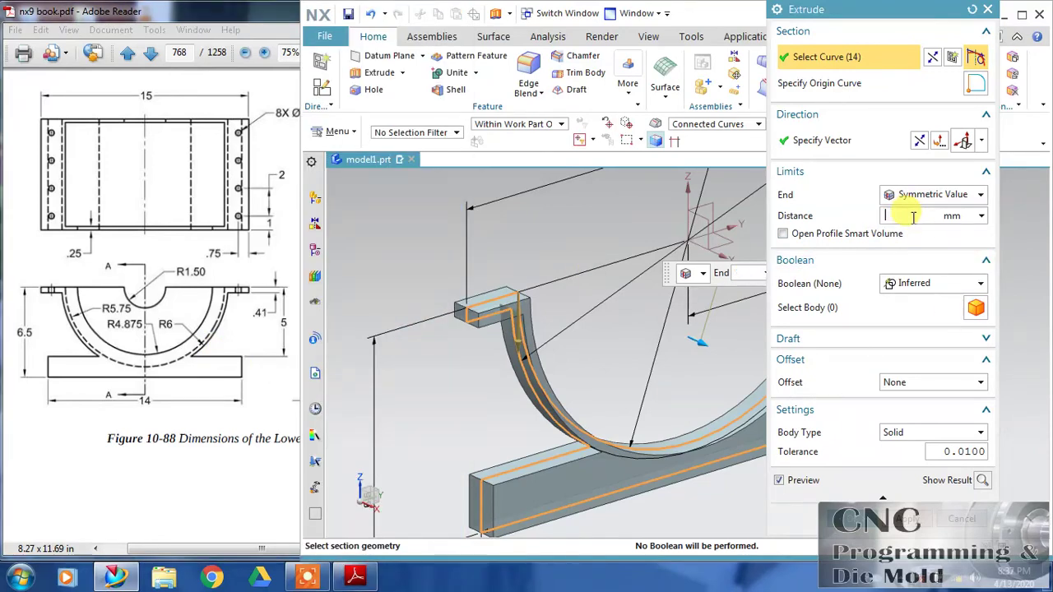
pyautogui.write('4')
pyautogui.press('Return')
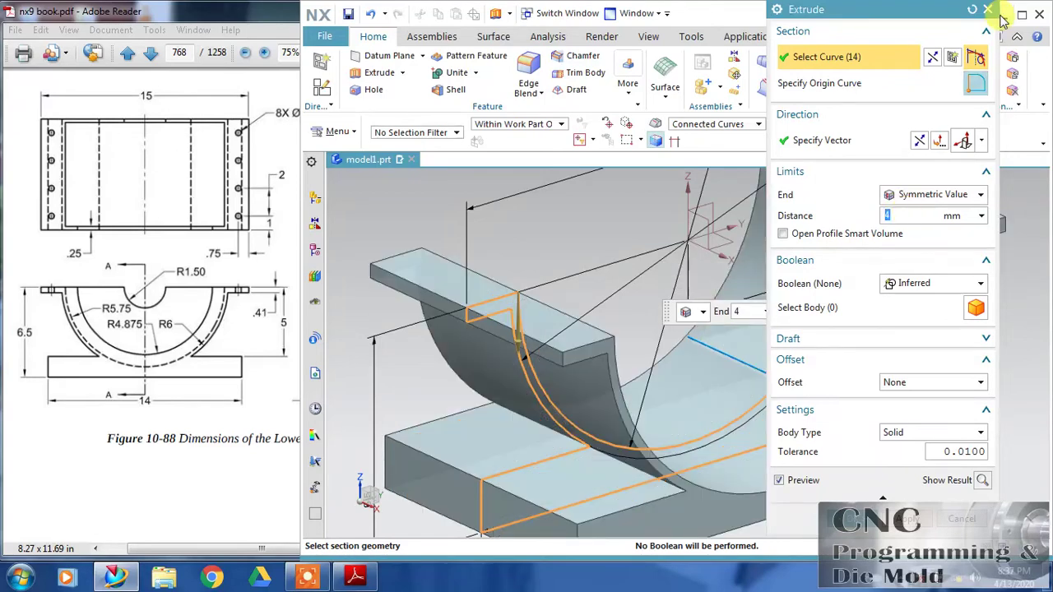
pyautogui.click(859, 519)
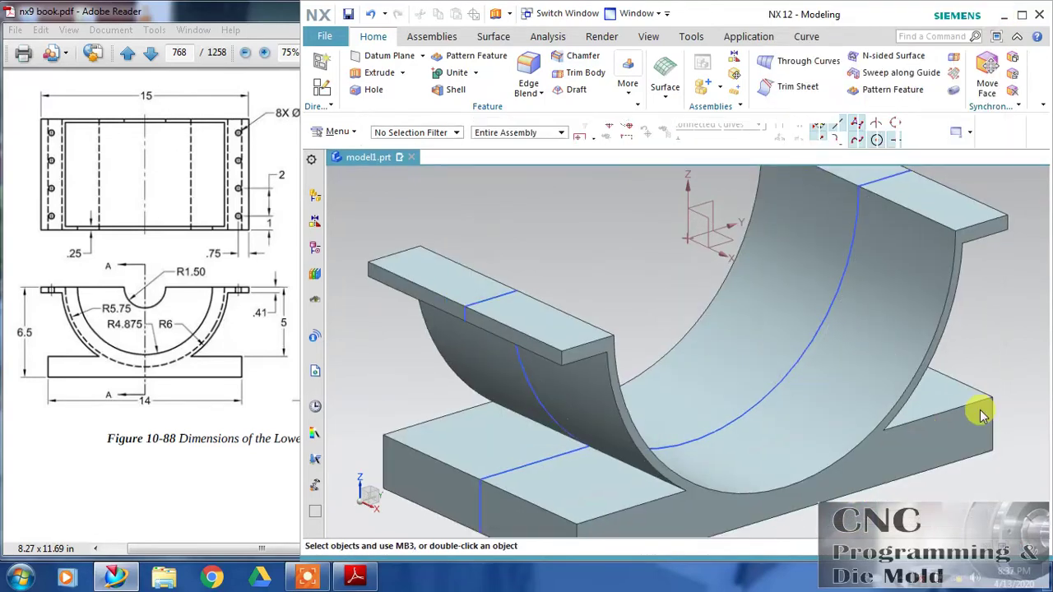
# Create a sketch on the body's negative-X end face, with the horizontal reference along Y and the plane normal reversed
pyautogui.moveTo(683, 280); pyautogui.dragTo(634, 267, button='middle')
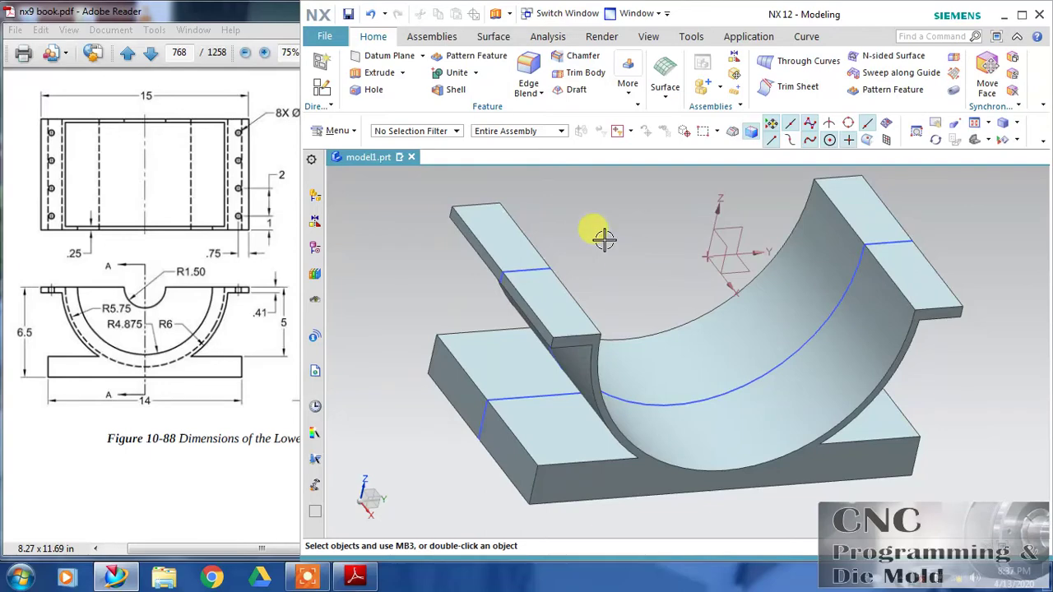
pyautogui.click(321, 90)
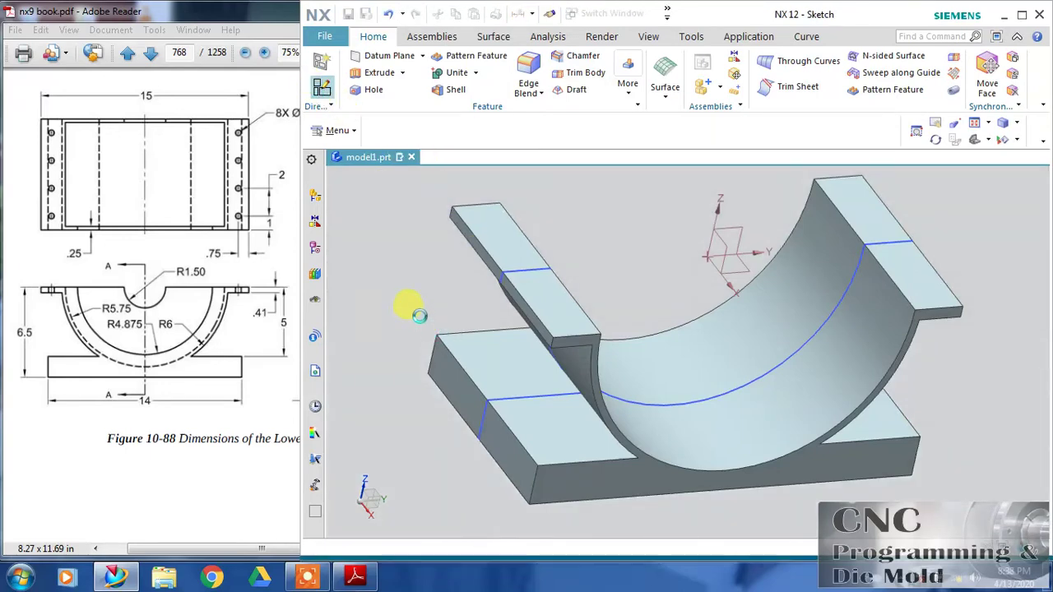
pyautogui.moveTo(451, 298); pyautogui.dragTo(546, 353, button='middle')
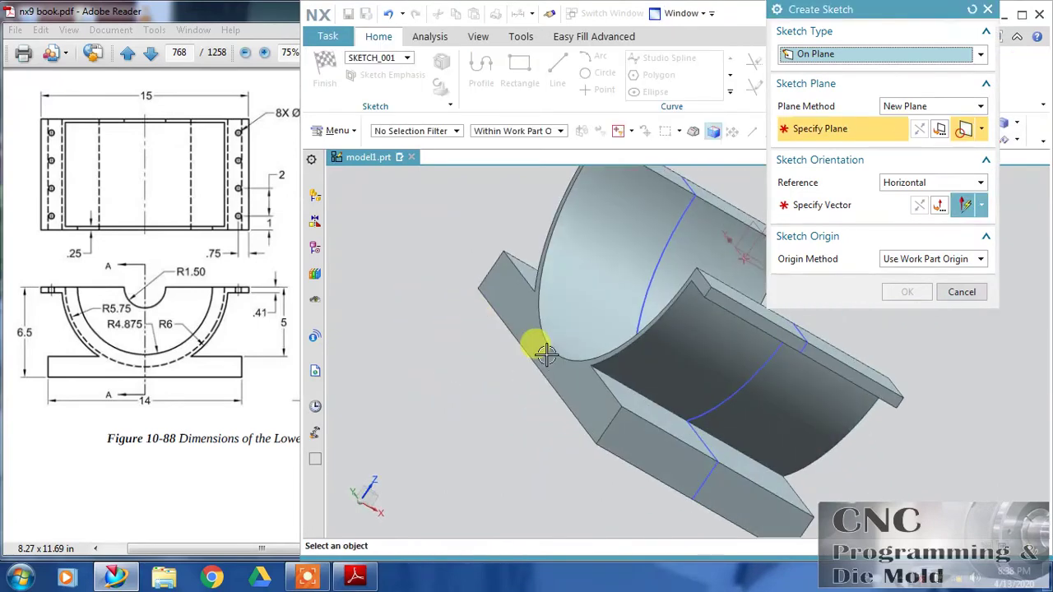
pyautogui.click(536, 348)
pyautogui.moveTo(902, 451); pyautogui.dragTo(790, 391, button='middle')
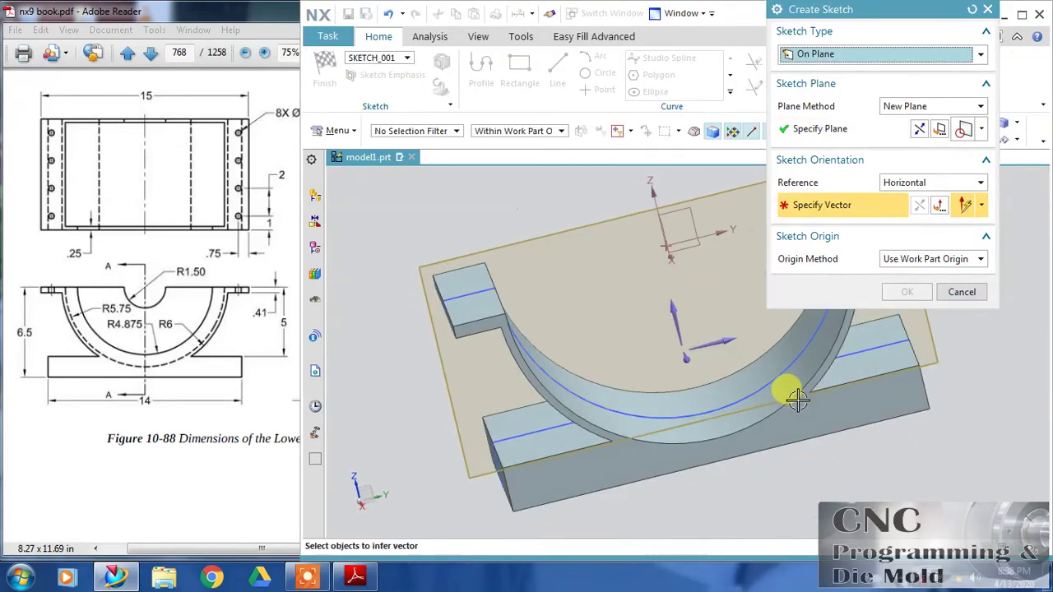
pyautogui.click(732, 336)
pyautogui.moveTo(776, 447)
pyautogui.mouseDown(button='middle')
pyautogui.moveTo(759, 418)
pyautogui.moveTo(770, 446)
pyautogui.mouseUp(button='middle')
pyautogui.click(929, 128)
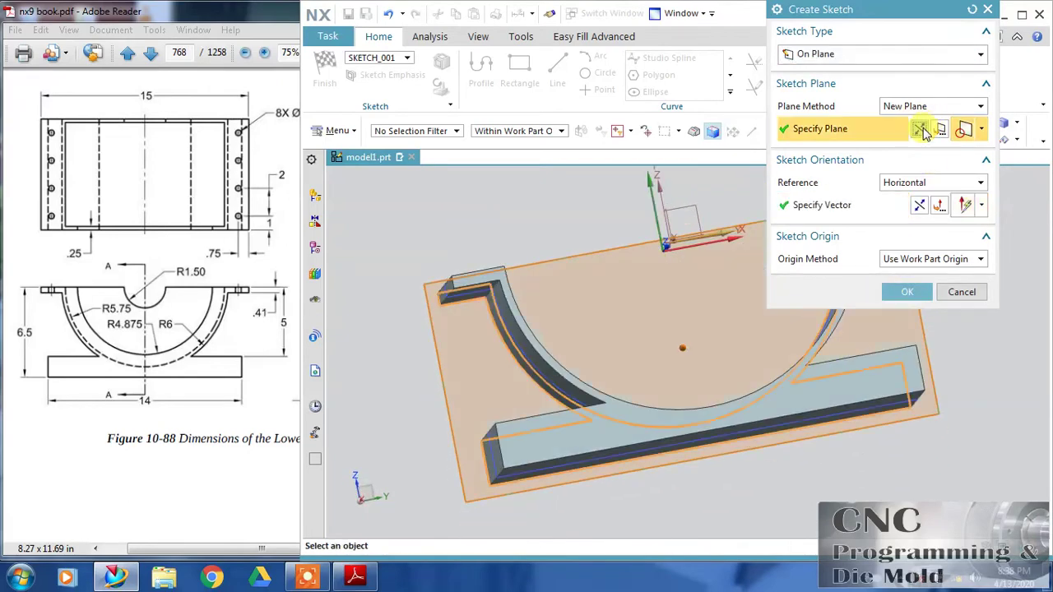
pyautogui.click(906, 292)
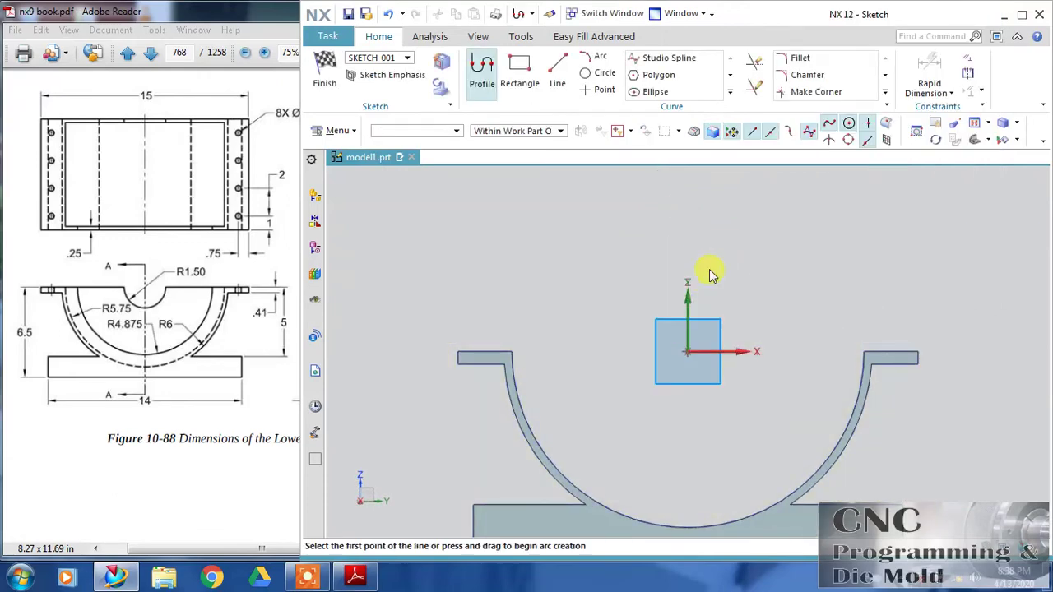
# Project the body's inner semicircular edge into the end-face sketch as a single curve
pyautogui.click(730, 92)
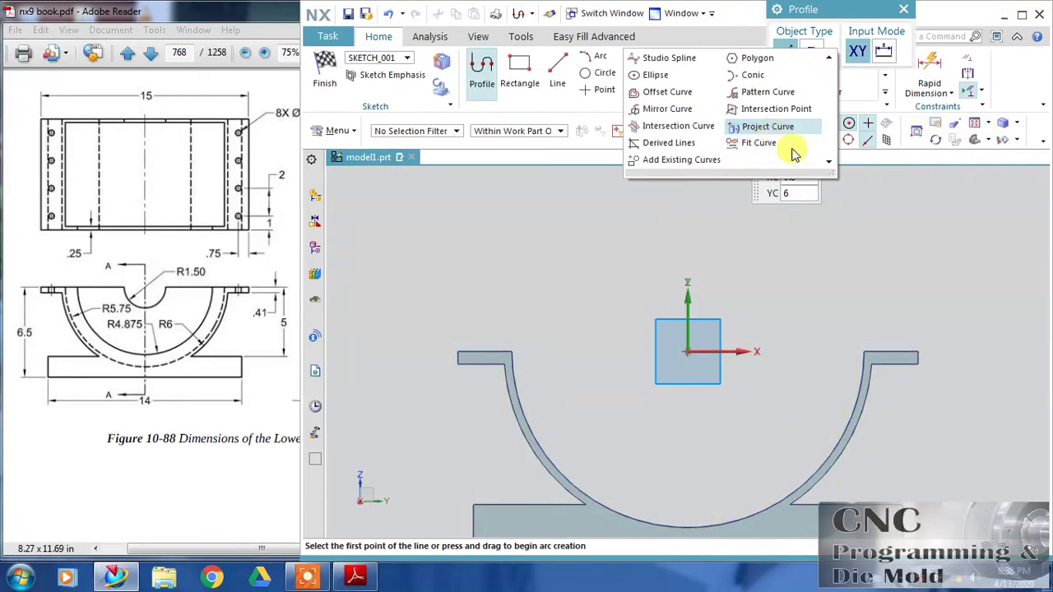
pyautogui.click(750, 126)
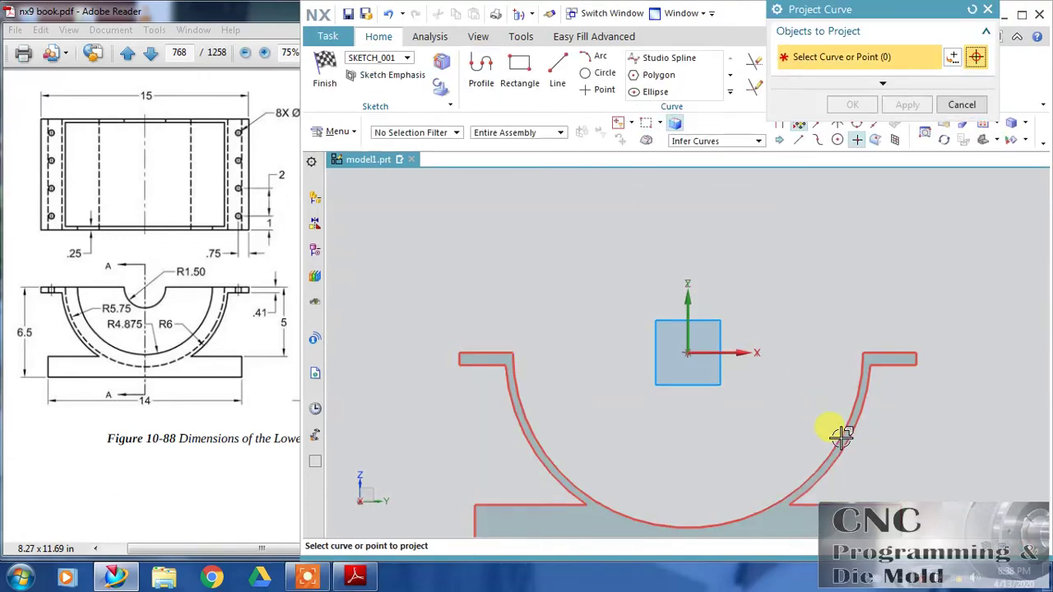
pyautogui.click(702, 142)
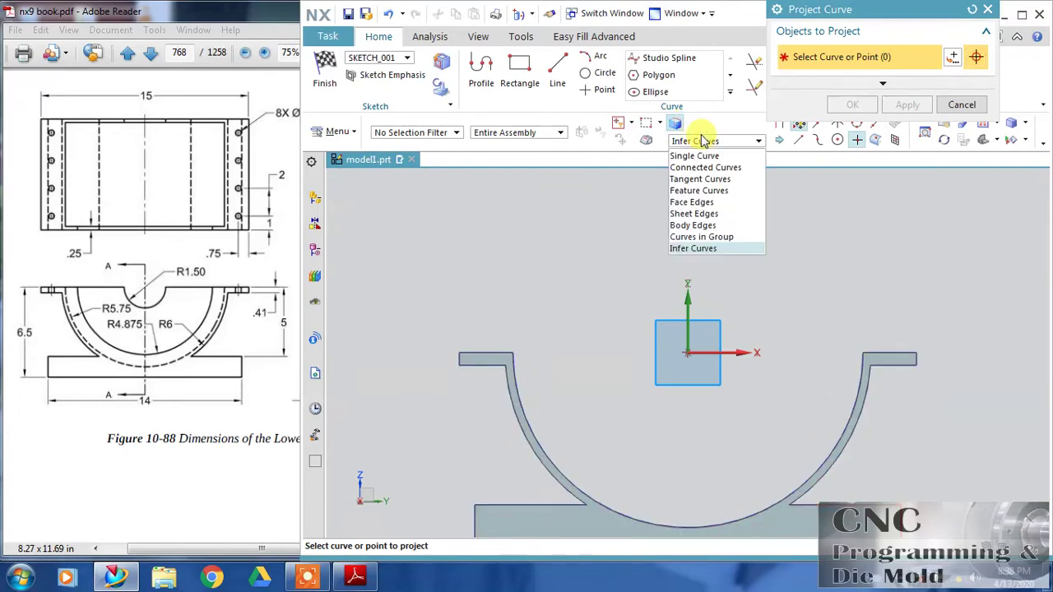
pyautogui.click(694, 156)
pyautogui.click(536, 432)
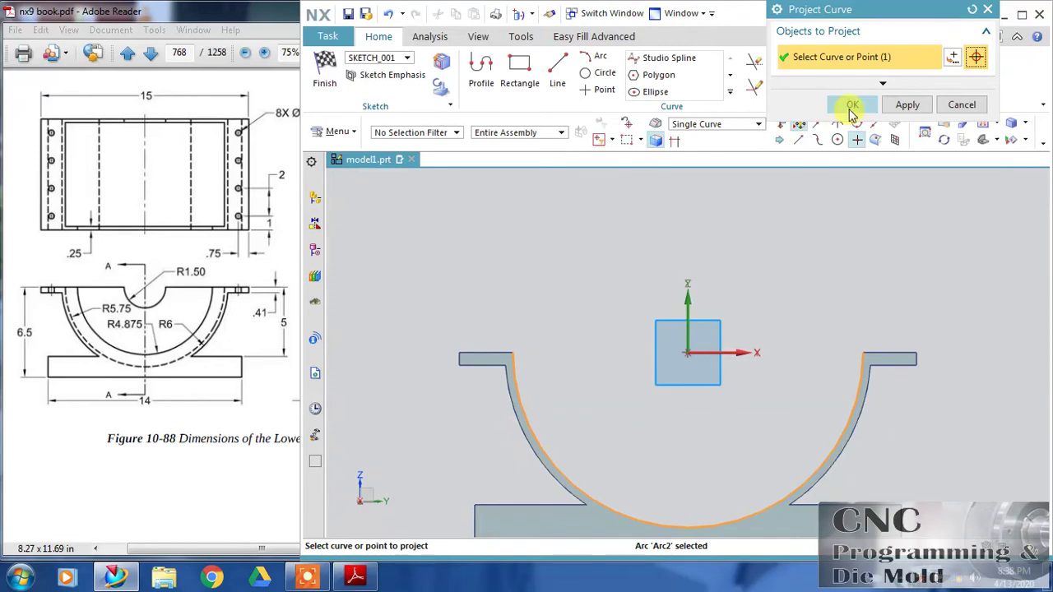
pyautogui.click(852, 104)
# Draw a horizontal line joining the two ends of the projected arc to close the end-wall profile
pyautogui.click(557, 72)
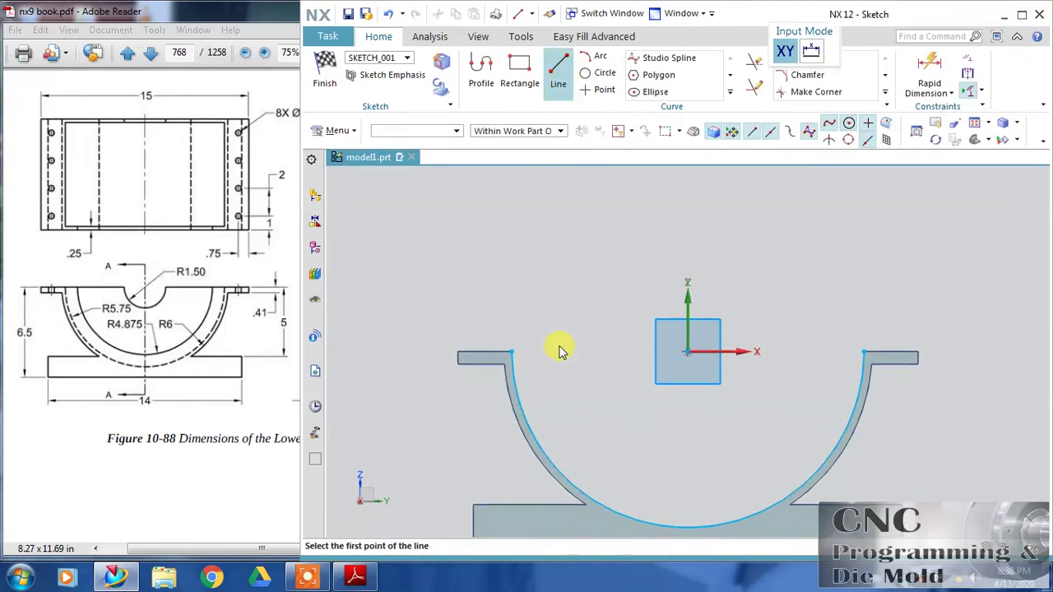
pyautogui.click(511, 352)
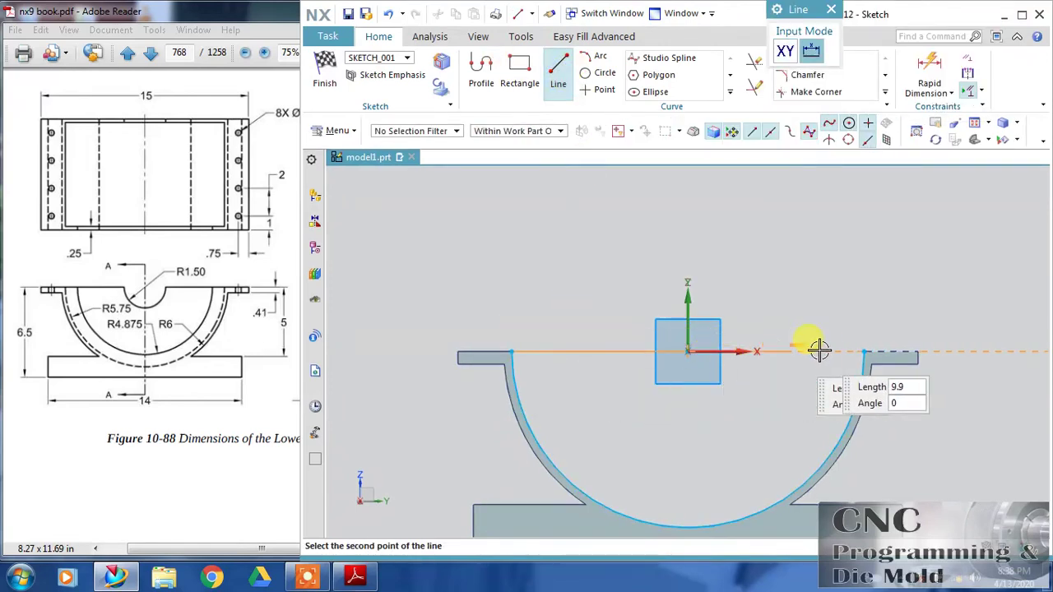
pyautogui.click(861, 351)
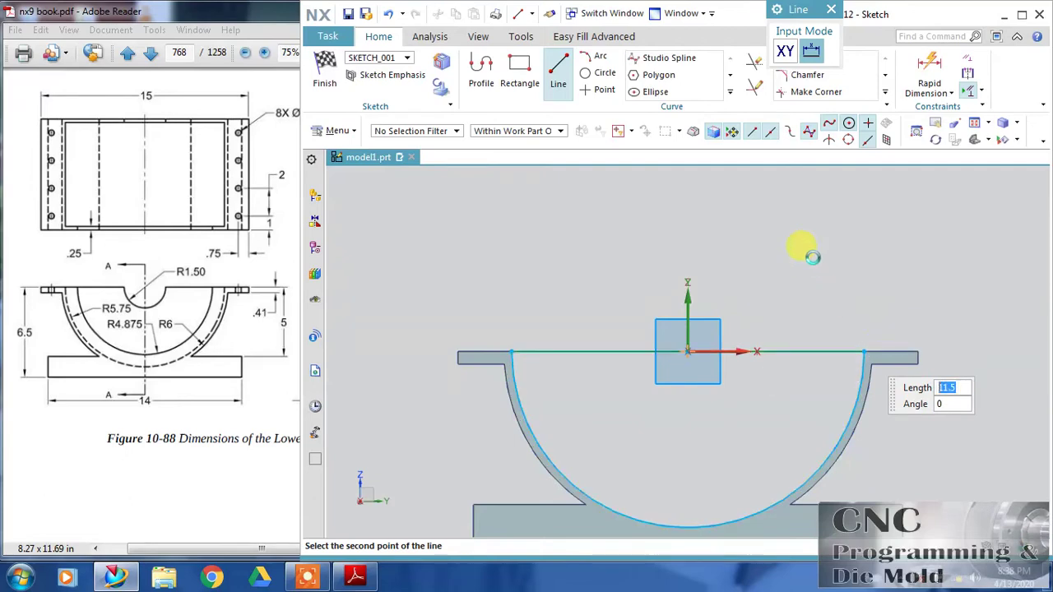
pyautogui.press('Escape')
# Draw a 3 mm diameter circle centred on the sketch origin
pyautogui.click(604, 73)
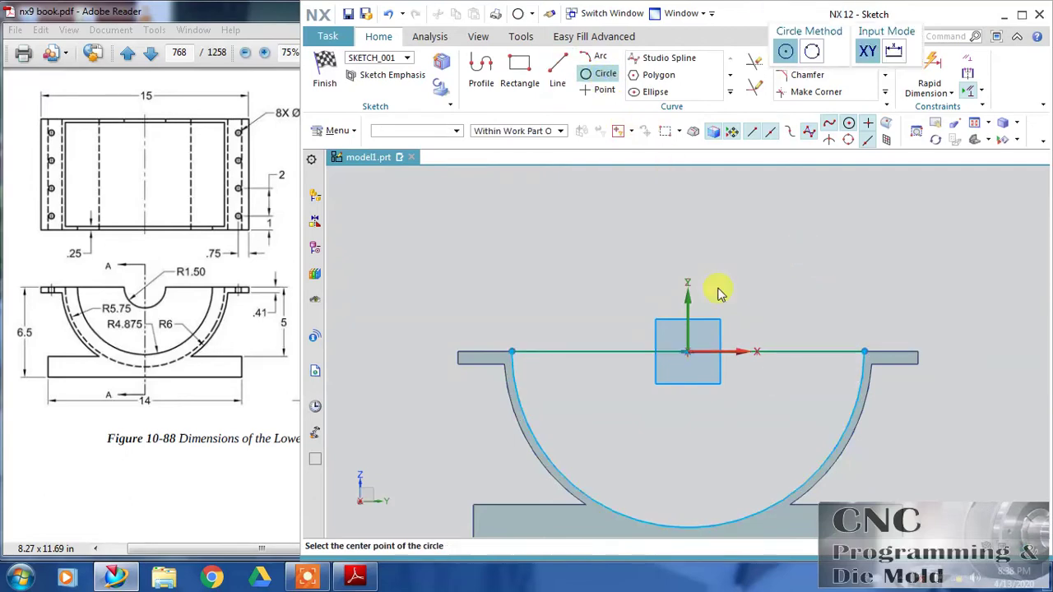
pyautogui.click(666, 358)
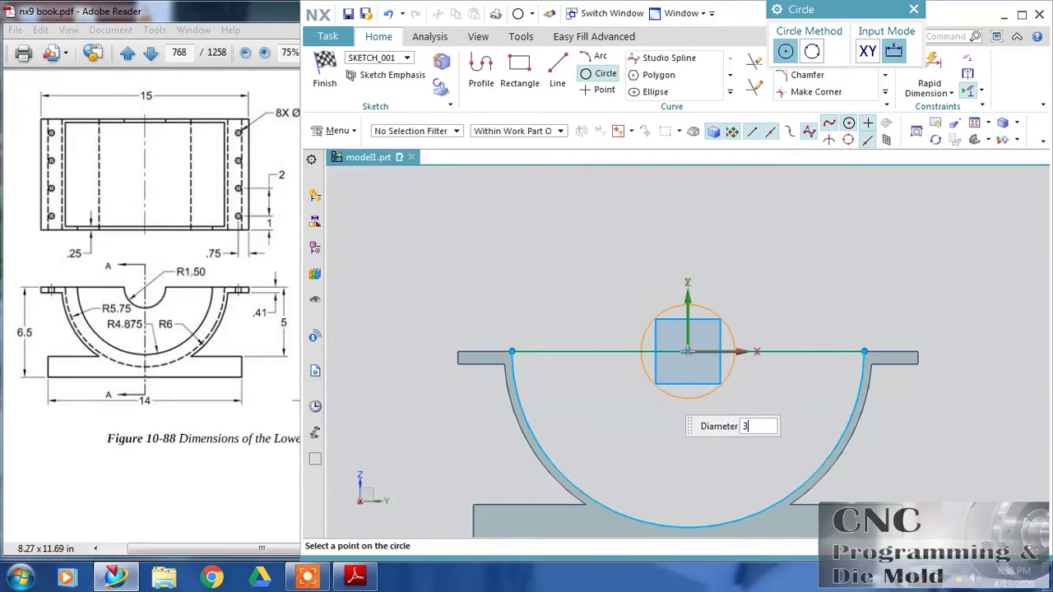
pyautogui.click(659, 388)
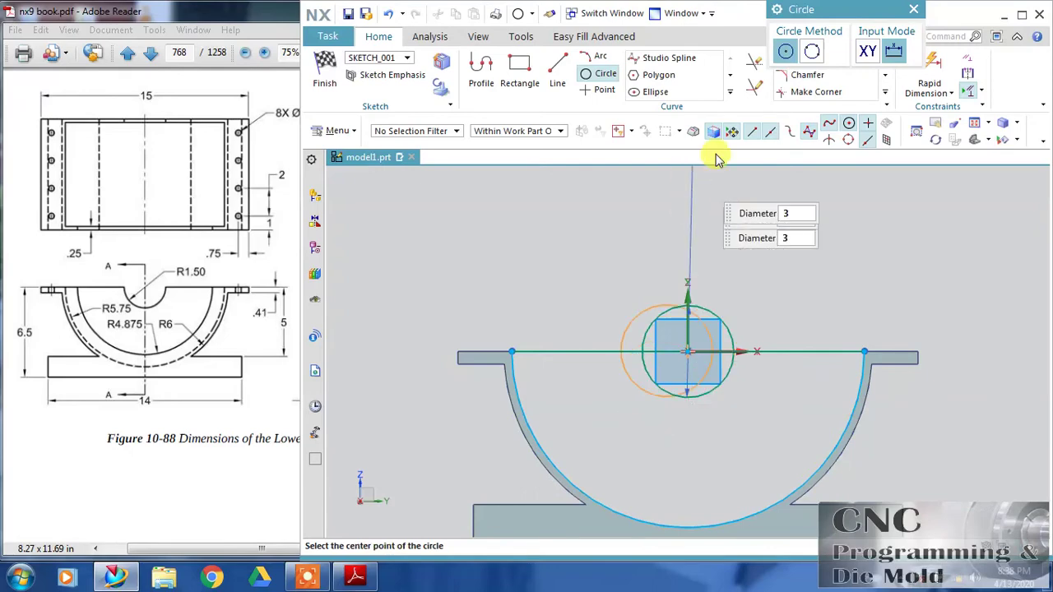
# Trim the circle's upper half and the line segment inside it, leaving a semicircular notch, and finish the sketch
pyautogui.click(754, 62)
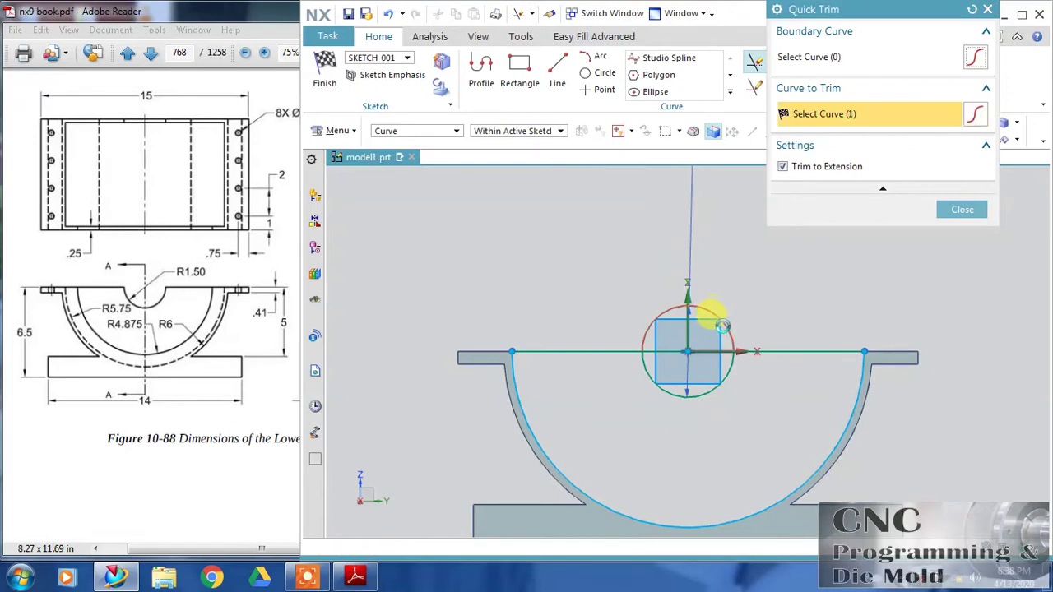
pyautogui.click(697, 333)
pyautogui.click(665, 350)
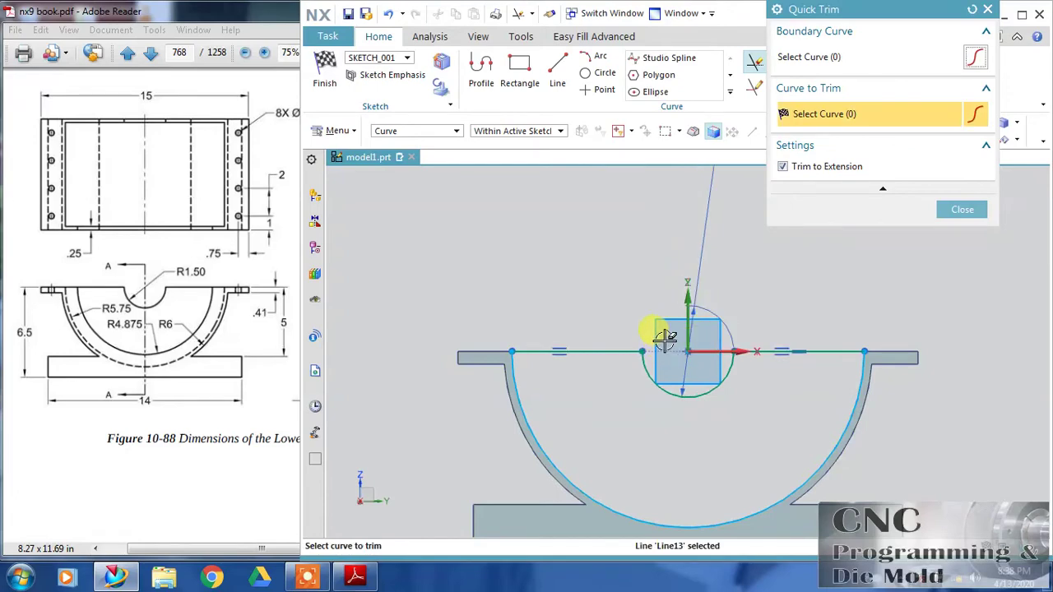
pyautogui.click(325, 73)
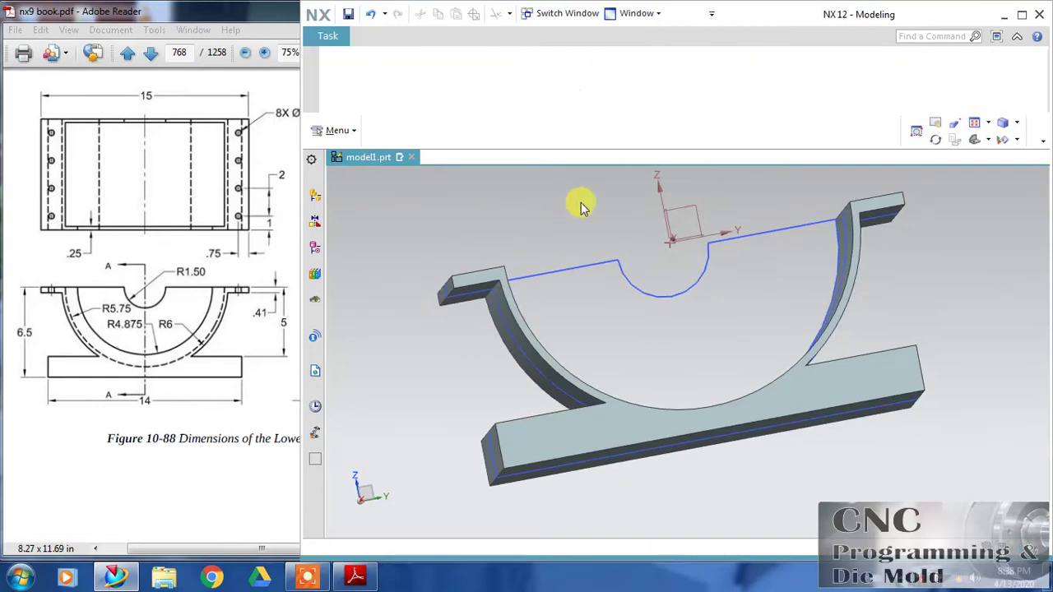
# Check the wall thickness in Section A-A and extrude the notched end-wall profile from 0 to 0.25 mm with the Inferred Boolean
pyautogui.moveTo(581, 205); pyautogui.dragTo(597, 265, button='middle')
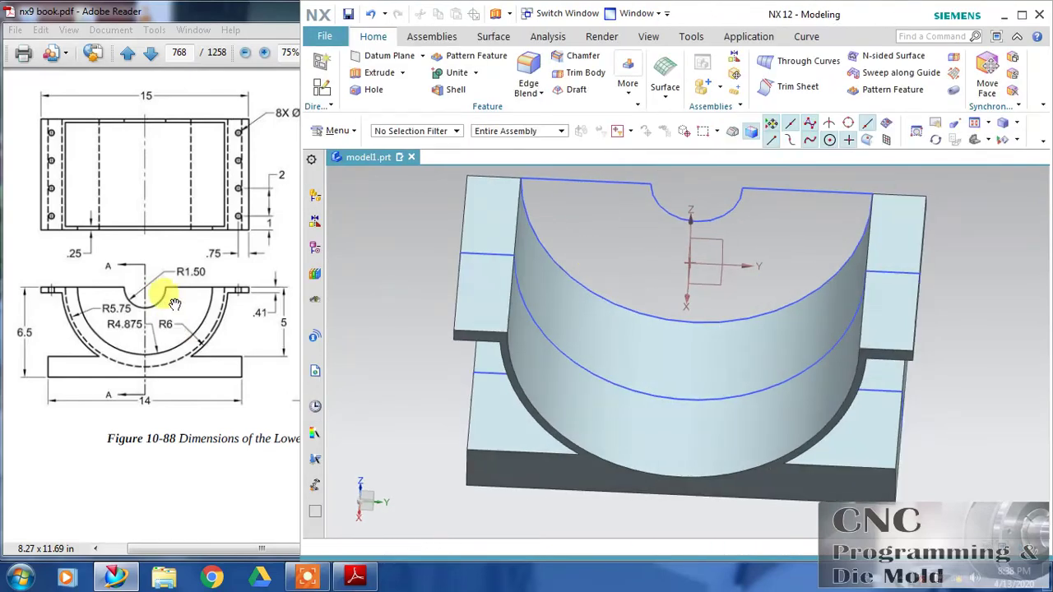
pyautogui.click(174, 268)
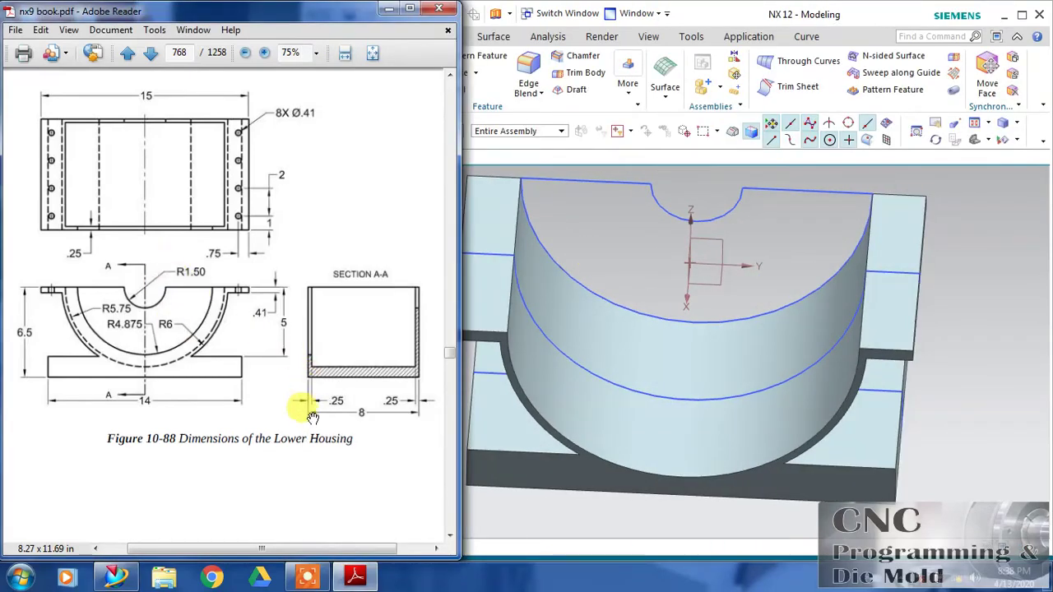
pyautogui.click(587, 156)
pyautogui.click(380, 75)
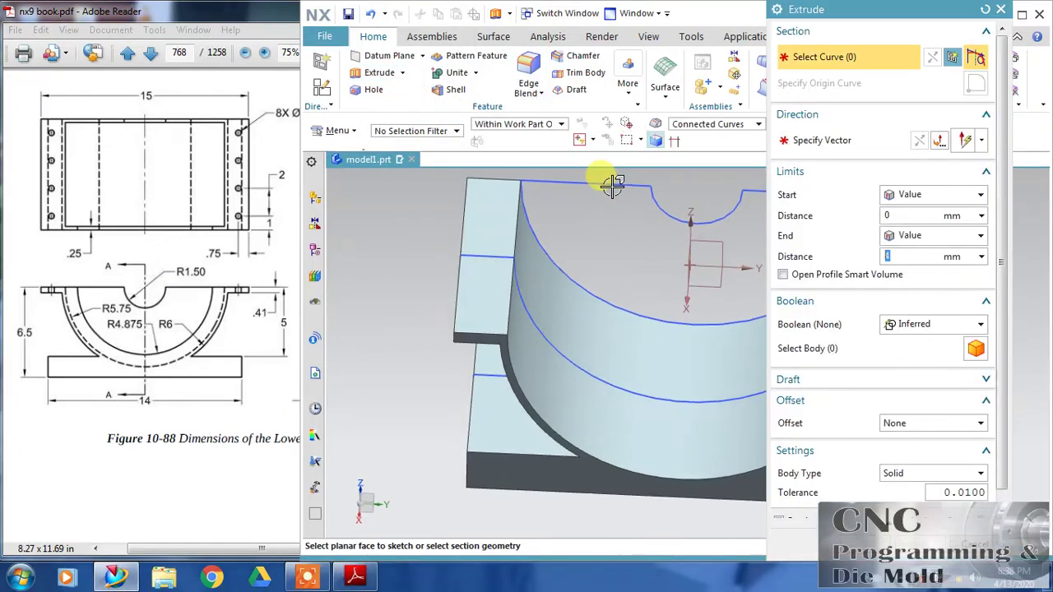
pyautogui.click(611, 184)
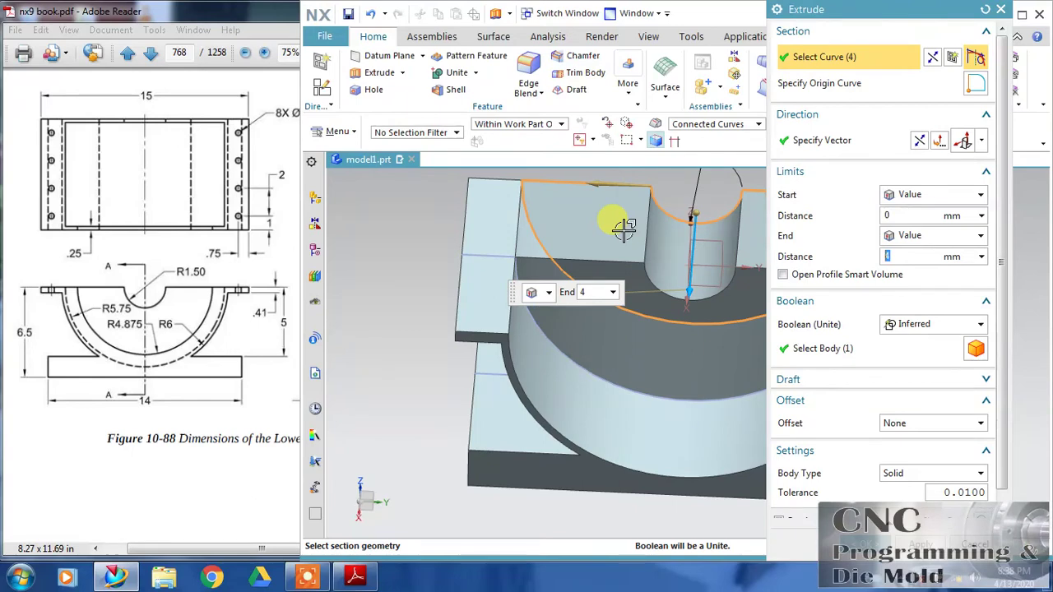
pyautogui.write('.25')
pyautogui.press('Return')
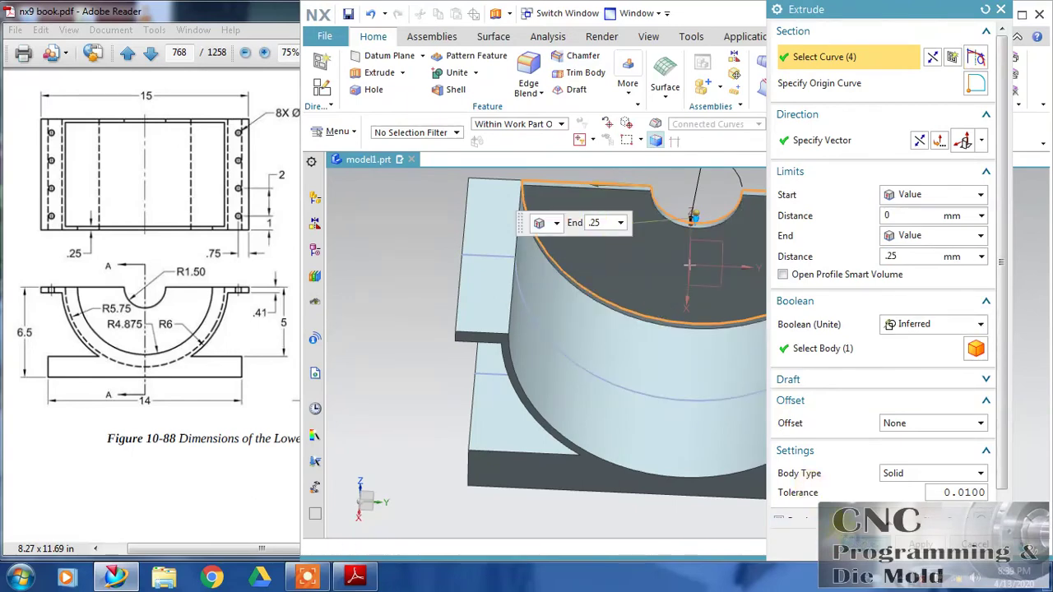
pyautogui.click(863, 544)
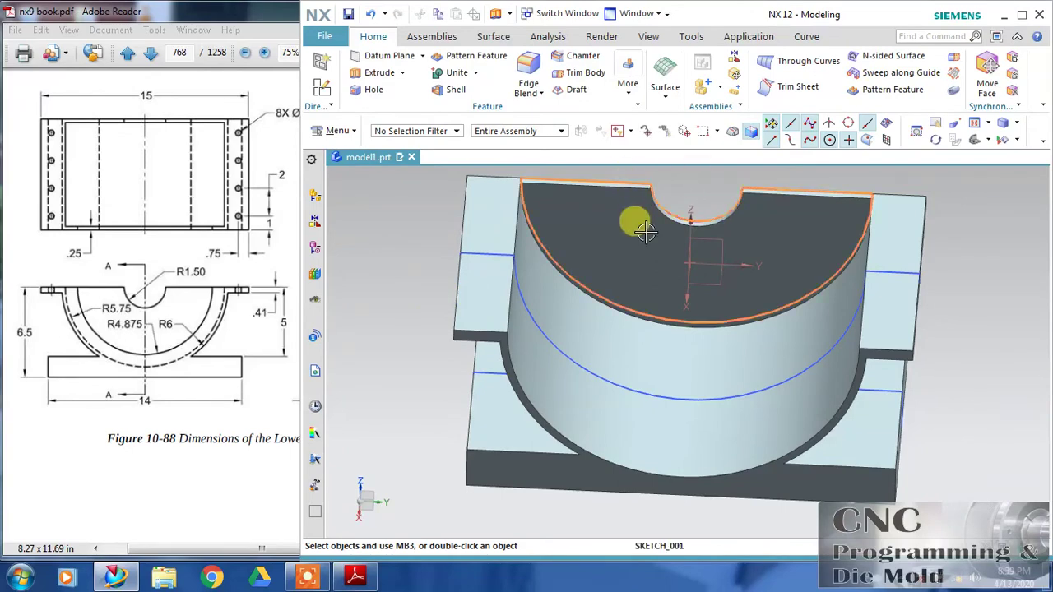
# Create a sketch on the body's positive-X end face, opposite the notched wall, with the horizontal reference along Y
pyautogui.moveTo(365, 323); pyautogui.dragTo(518, 402, button='middle')
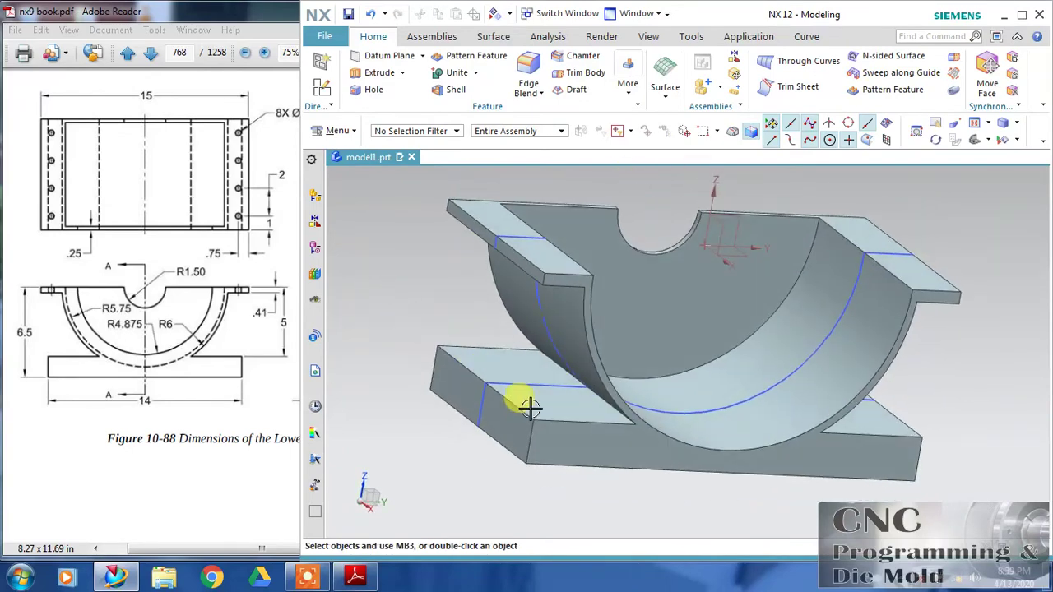
pyautogui.click(321, 87)
pyautogui.click(642, 441)
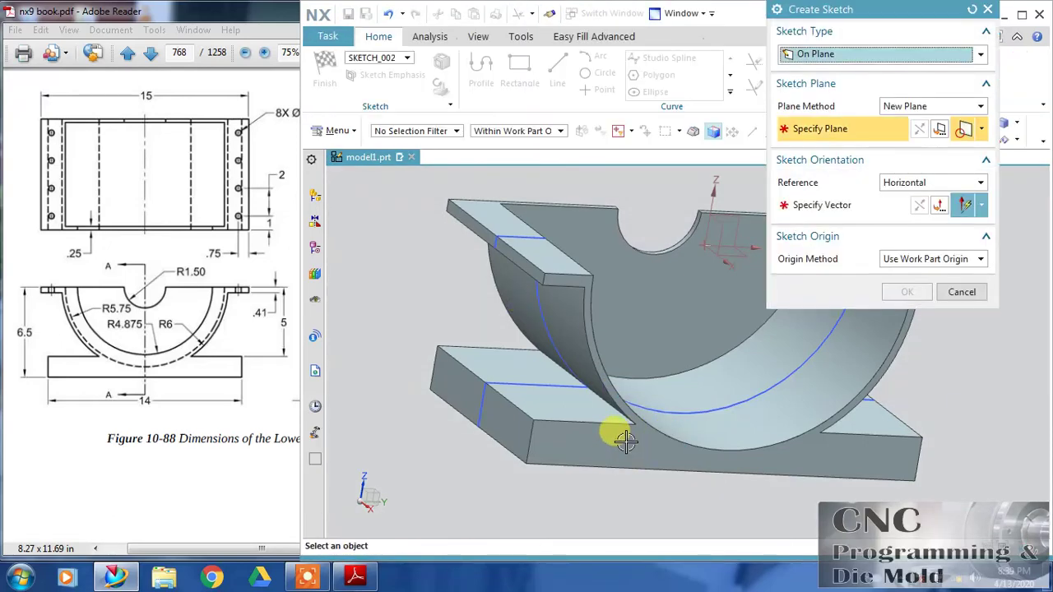
pyautogui.click(623, 415)
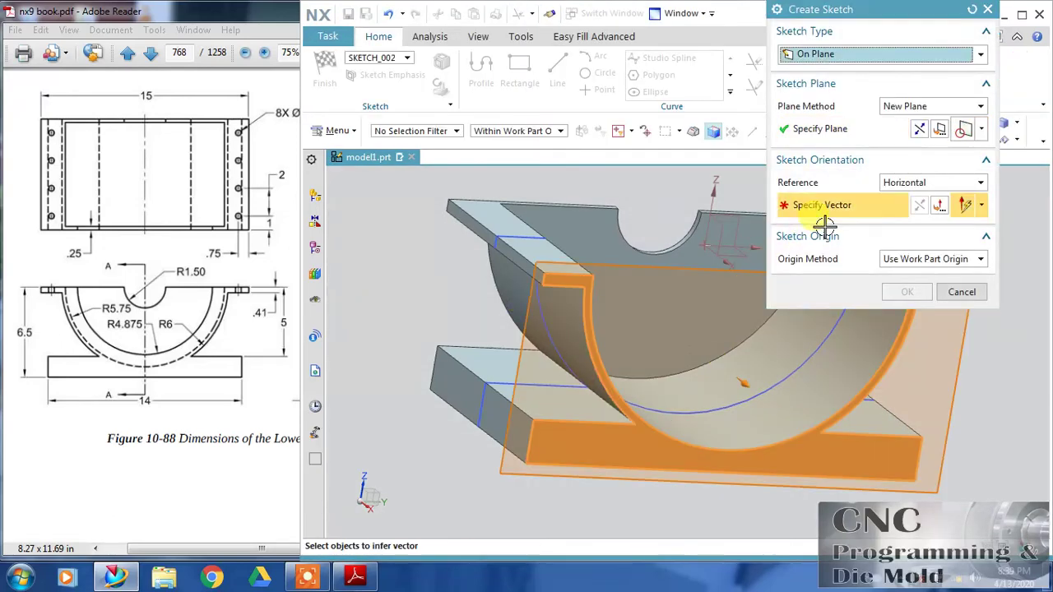
pyautogui.click(727, 352)
pyautogui.click(907, 292)
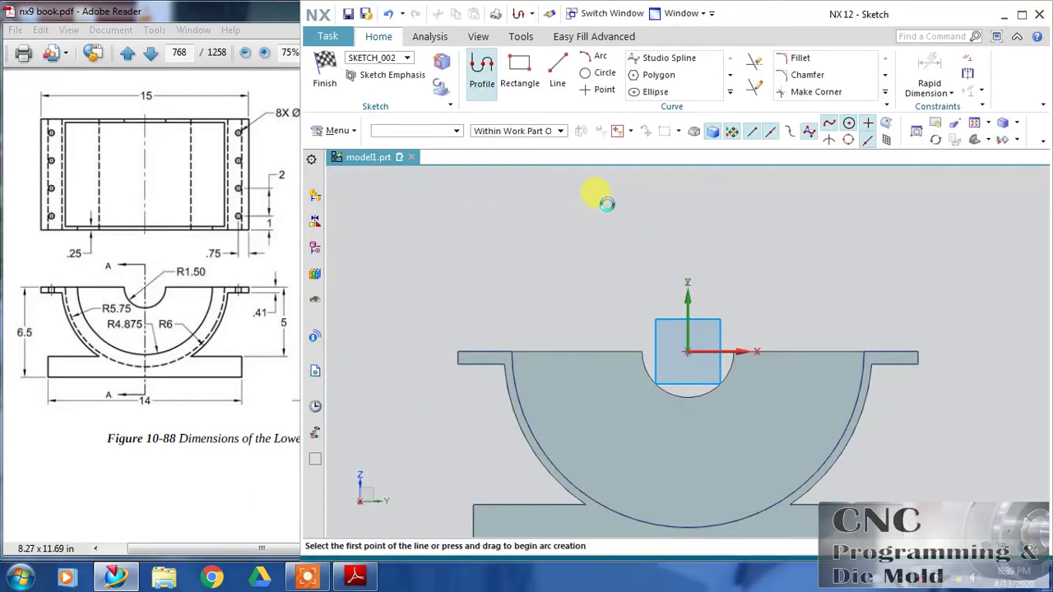
# Project the inner semicircular edge into the new sketch on the open end as a single curve
pyautogui.click(729, 92)
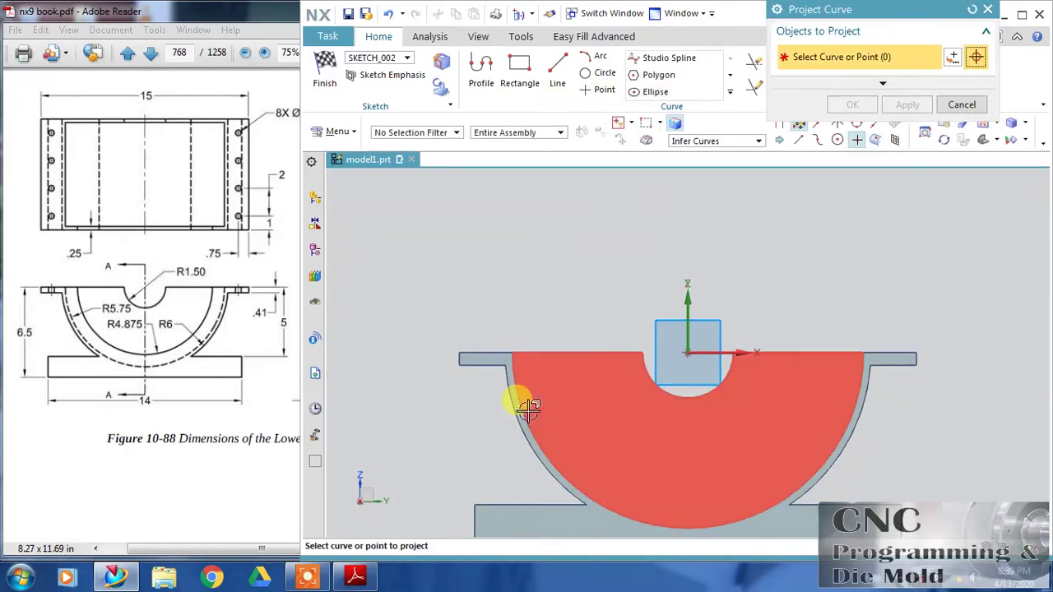
pyautogui.click(755, 142)
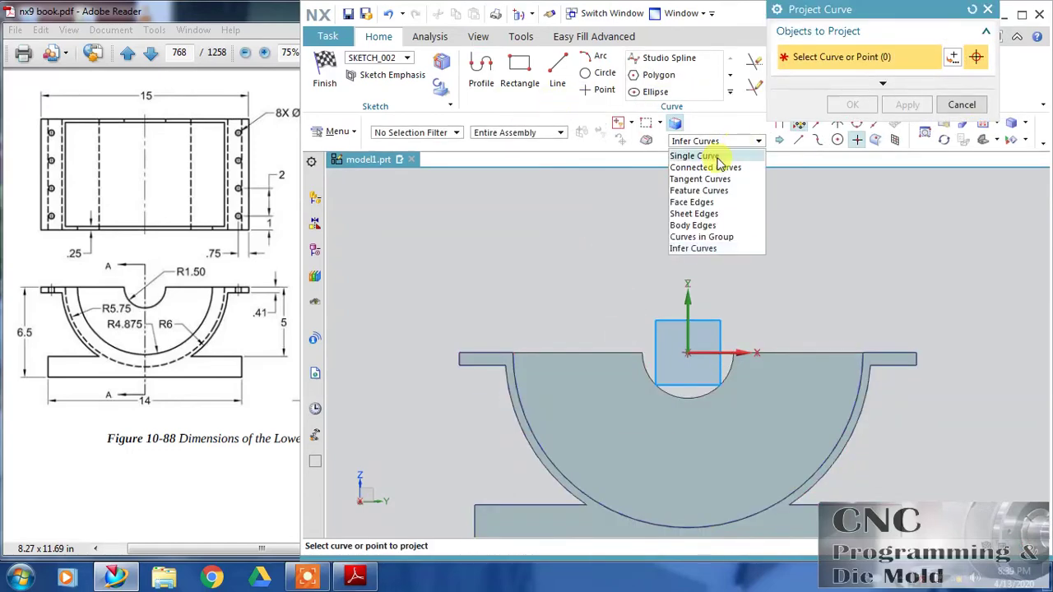
pyautogui.click(695, 157)
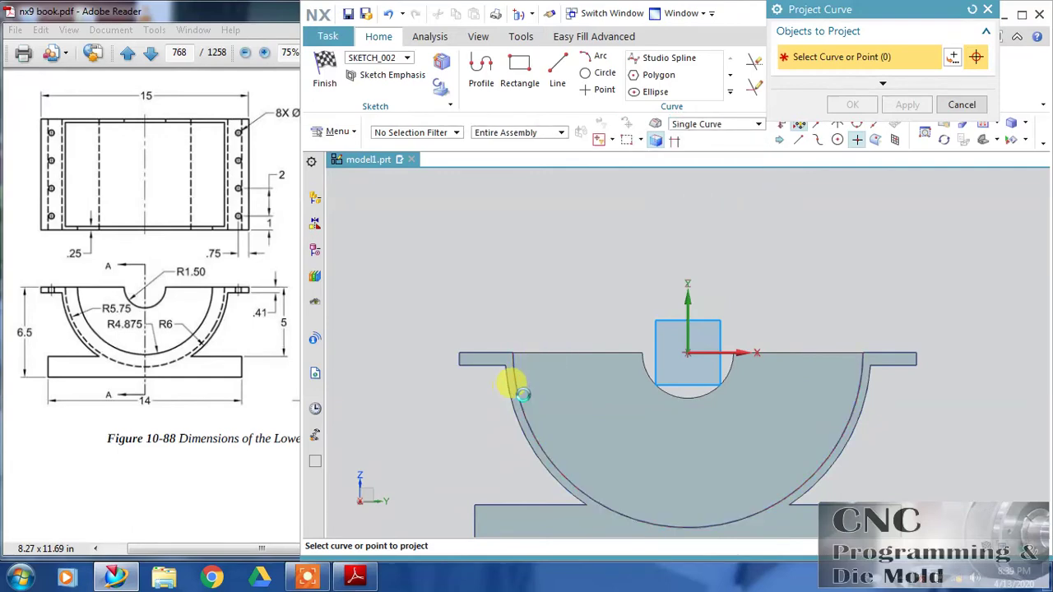
pyautogui.click(509, 384)
pyautogui.click(852, 105)
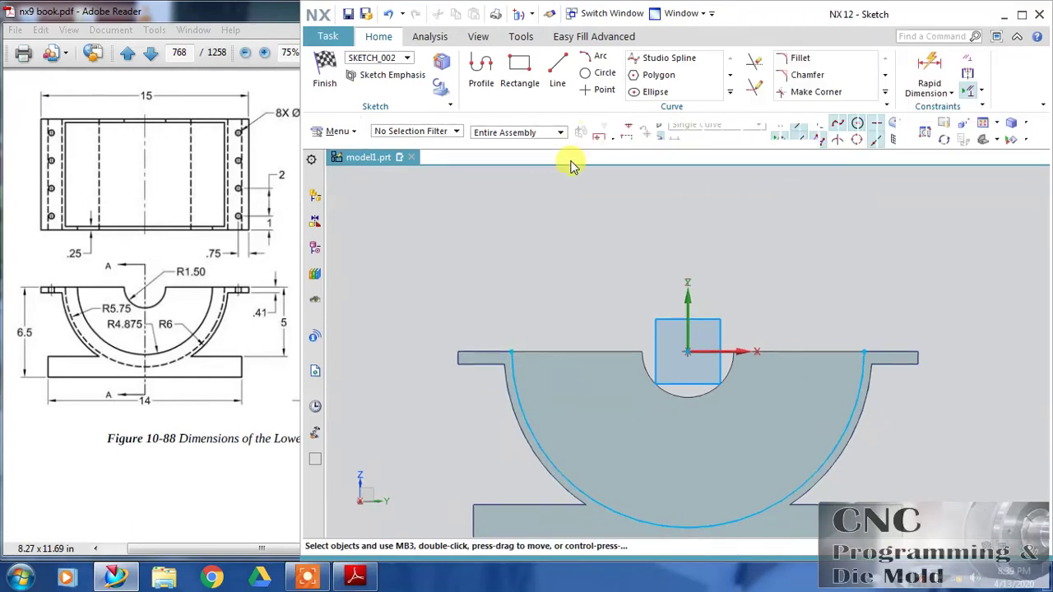
# Draw a circle centred on the sketch origin with a diameter of 4.875*2 mm
pyautogui.click(589, 73)
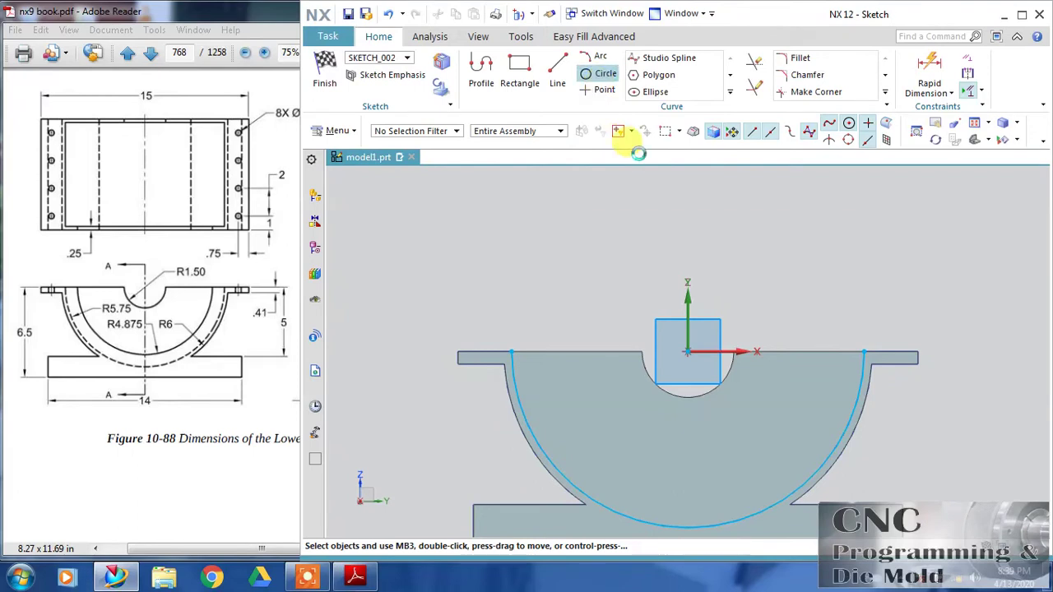
pyautogui.click(688, 352)
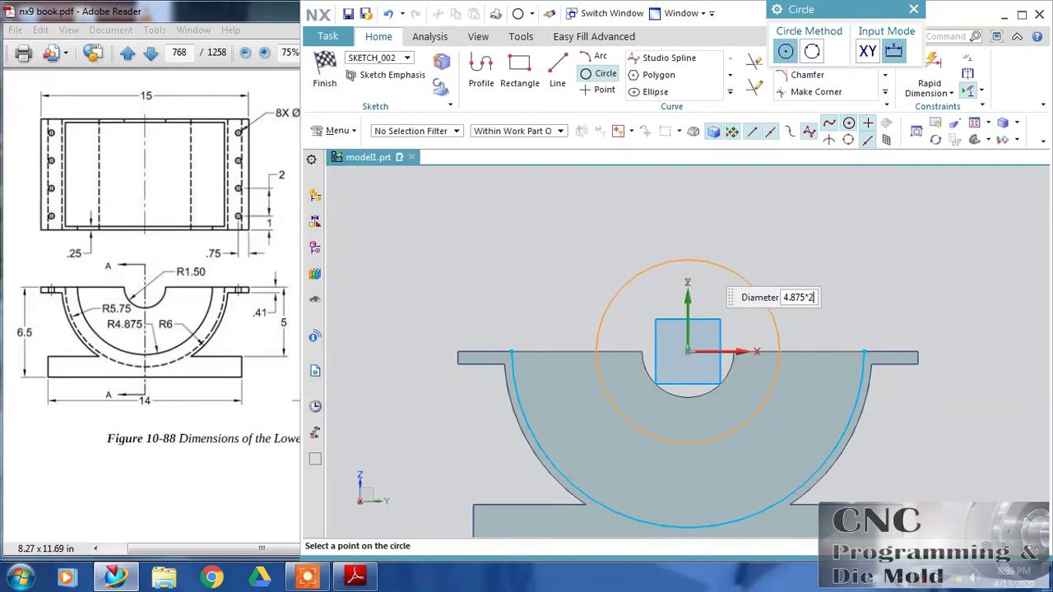
pyautogui.click(699, 260)
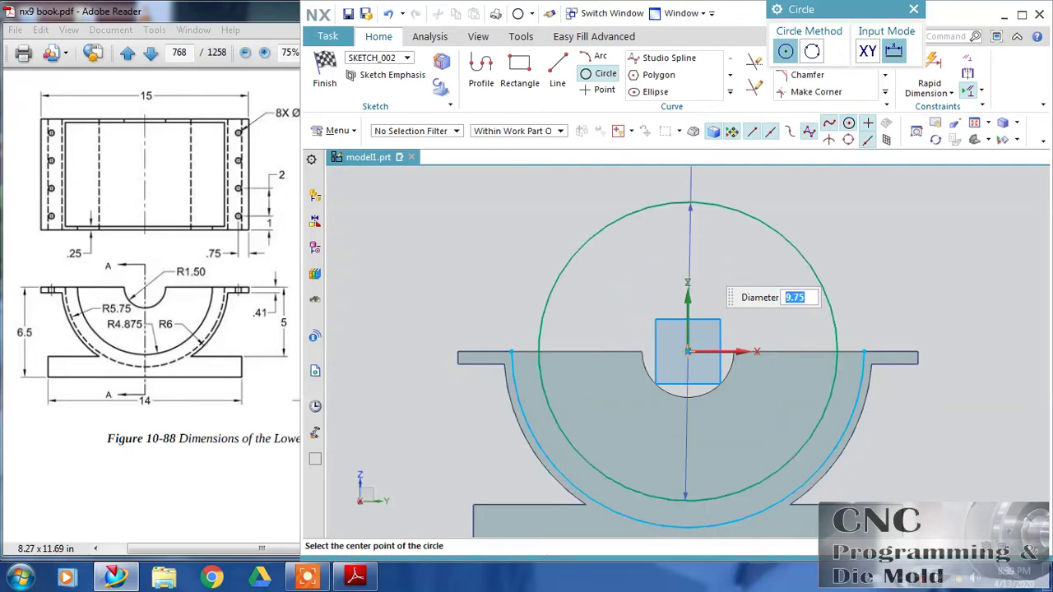
# Draw a horizontal line between the projected arc's endpoints, crossing the 9.75 mm circle
pyautogui.click(558, 72)
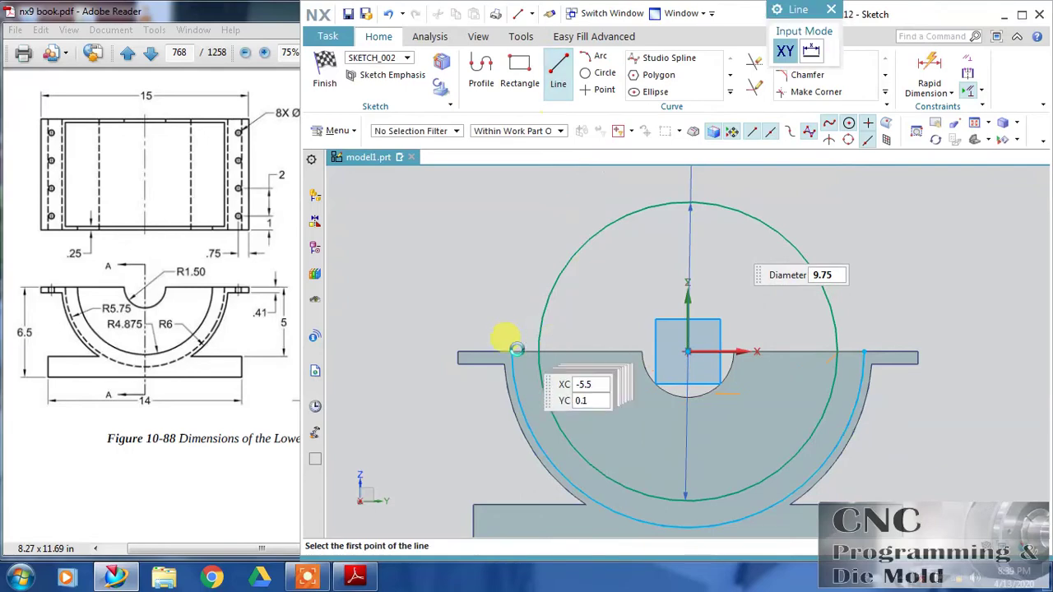
pyautogui.click(513, 351)
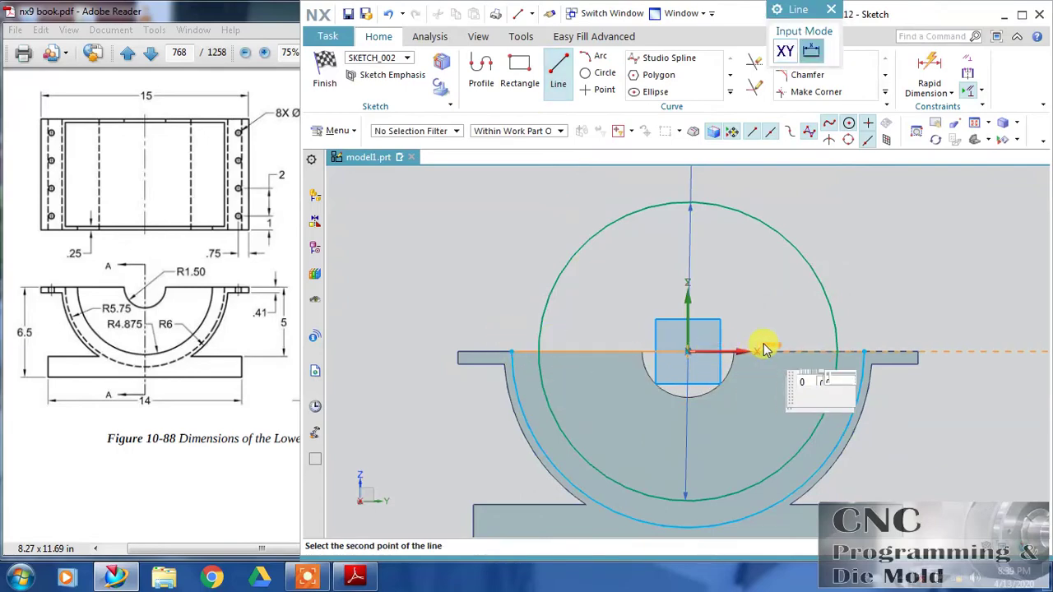
pyautogui.click(863, 351)
pyautogui.press('Escape')
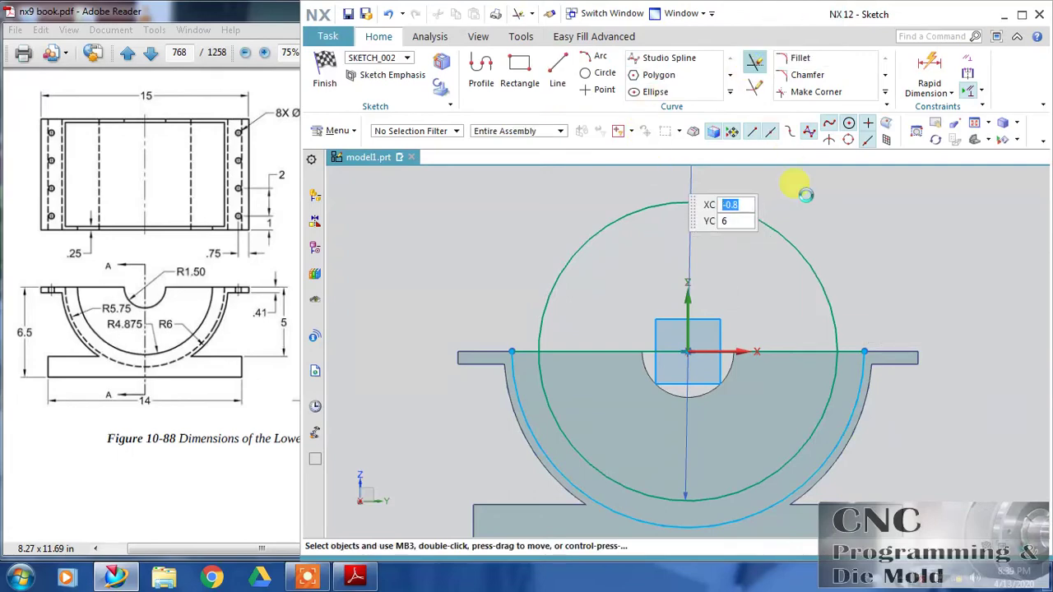
# Trim the large circle's upper half and the line portion inside it to leave a semicircular band profile
pyautogui.press('t')
pyautogui.click(783, 261)
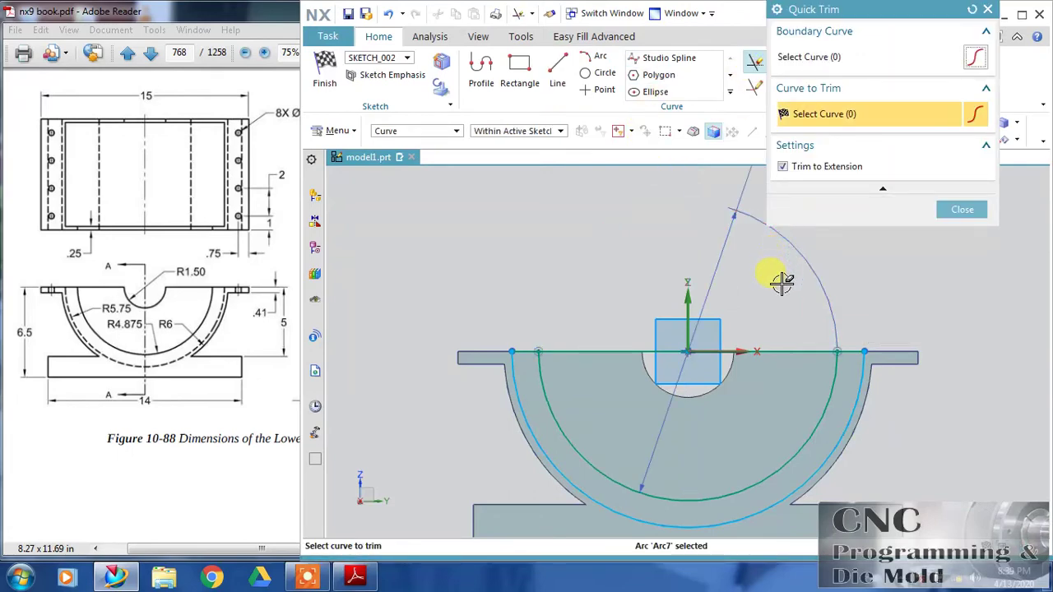
pyautogui.click(773, 349)
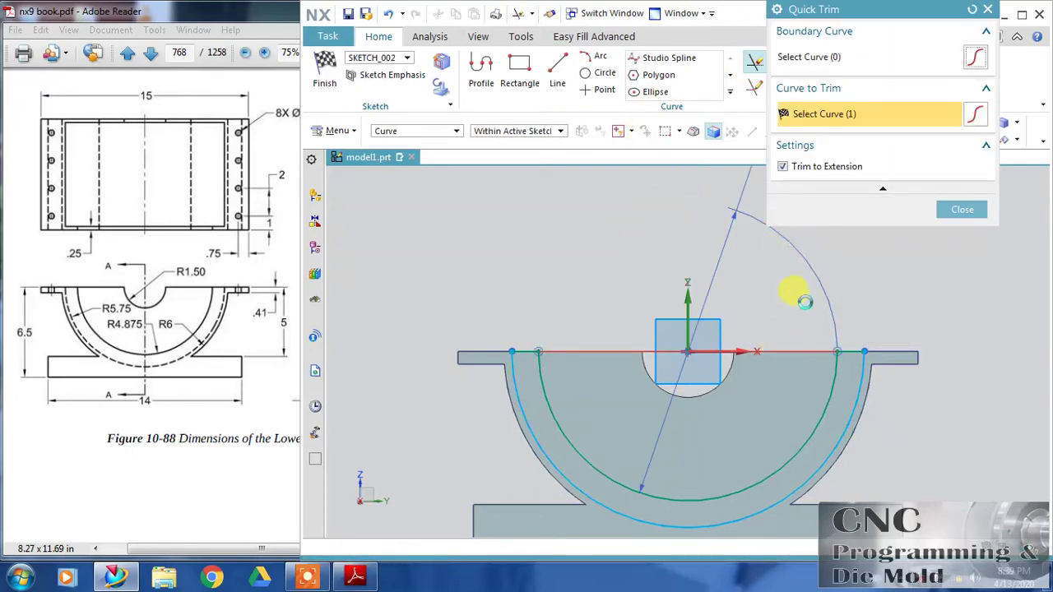
# Finish the sketch and extrude the semicircular band 0.25 mm in the reversed direction, uniting it with the housing
pyautogui.click(324, 72)
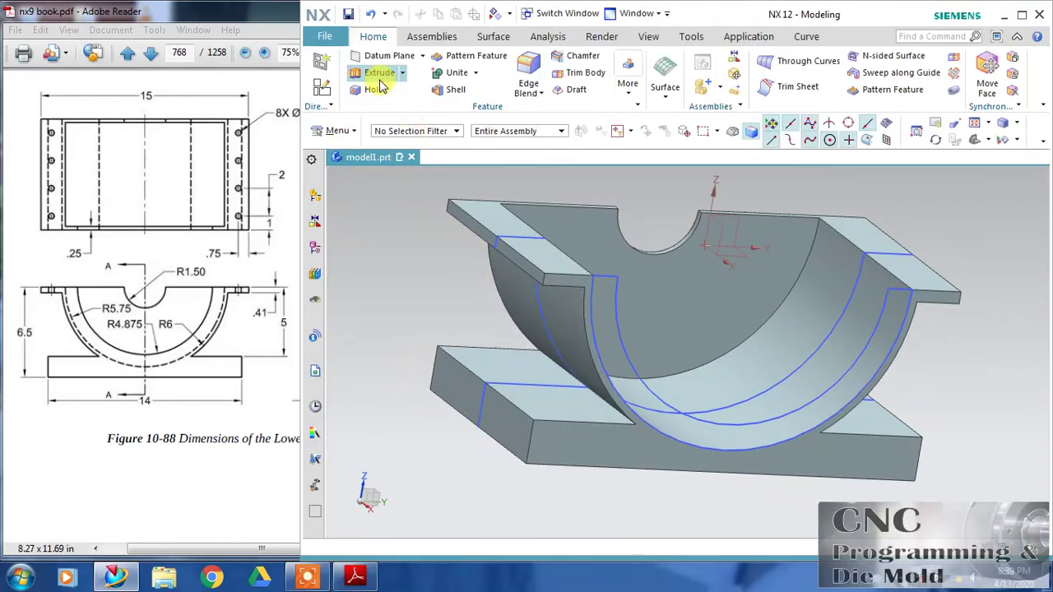
pyautogui.click(376, 72)
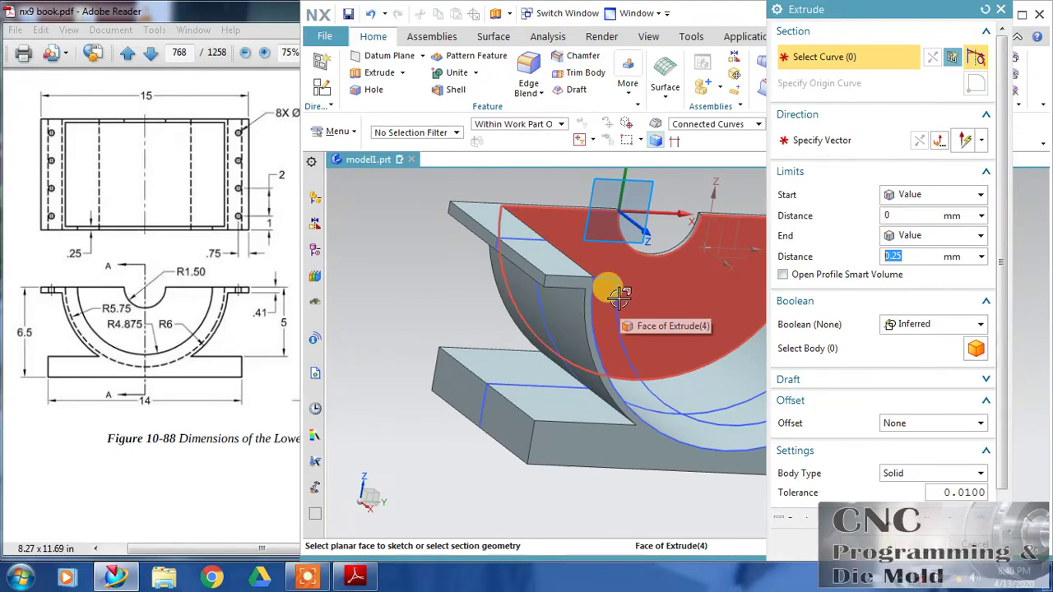
pyautogui.click(606, 287)
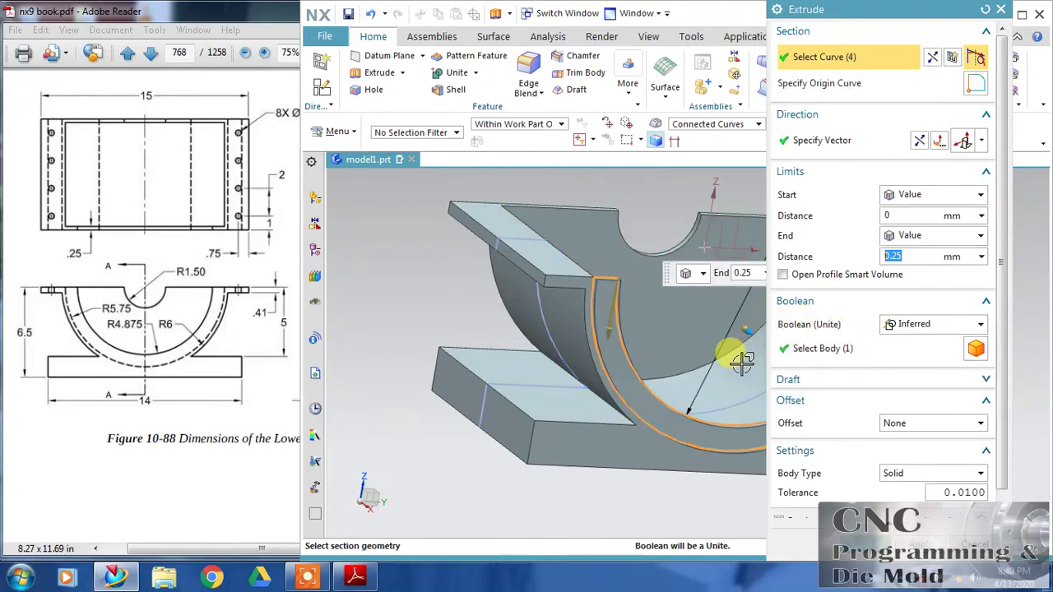
pyautogui.moveTo(669, 347); pyautogui.dragTo(672, 359, button='middle')
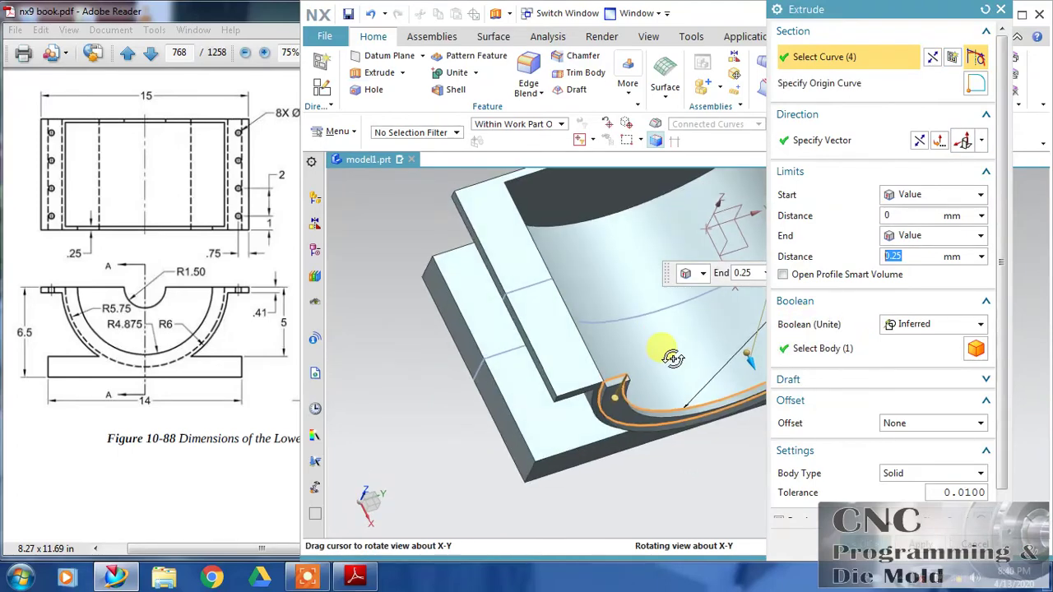
pyautogui.click(919, 139)
pyautogui.click(855, 533)
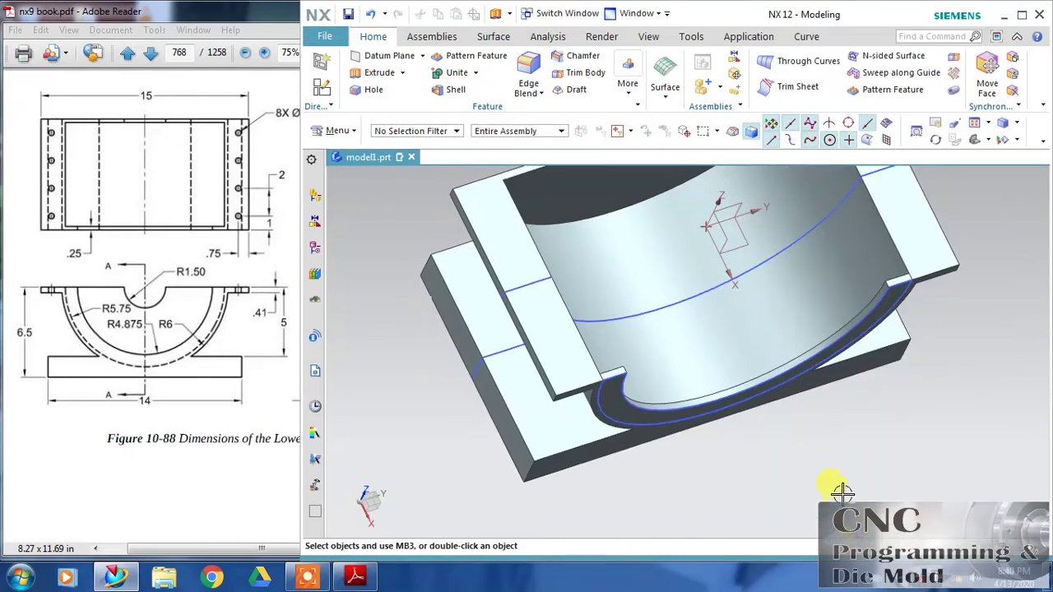
# Hide the sketch curves shown on the housing, keeping the extruded wall at the open end
pyautogui.hotkey('ctrl', 'z')
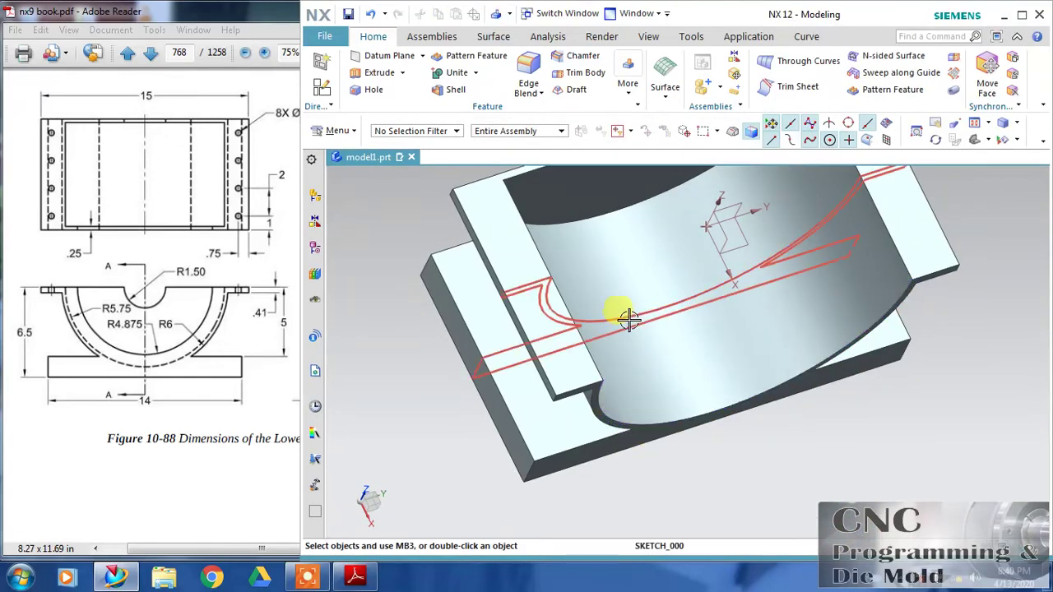
pyautogui.hotkey('ctrl', 'z')
pyautogui.click(397, 14)
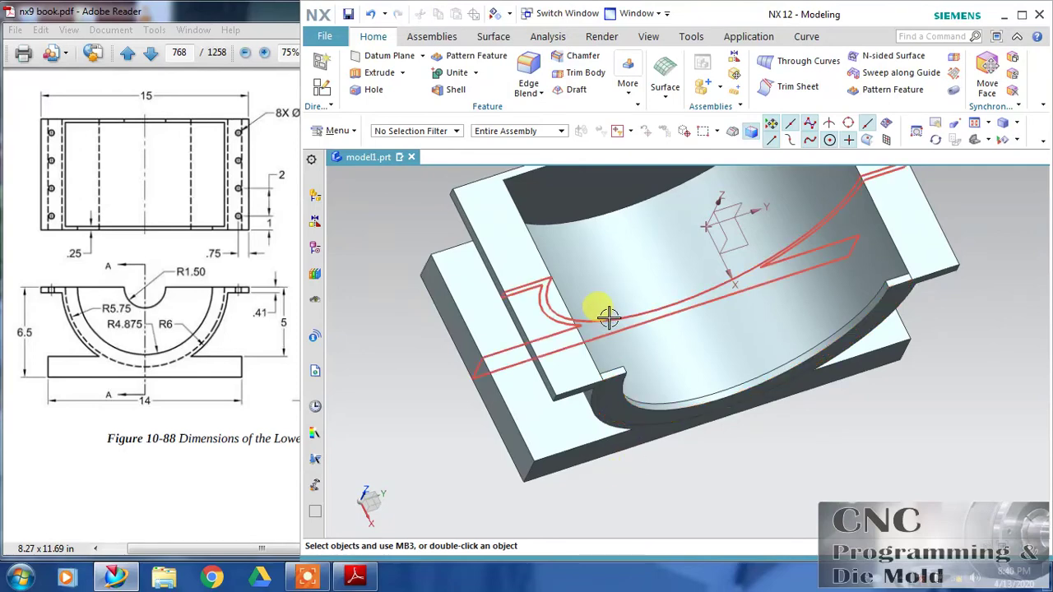
pyautogui.moveTo(764, 470)
pyautogui.mouseDown(button='middle')
pyautogui.moveTo(786, 451)
pyautogui.moveTo(748, 419)
pyautogui.moveTo(768, 440)
pyautogui.moveTo(768, 430)
pyautogui.mouseUp(button='middle')
pyautogui.click(314, 247)
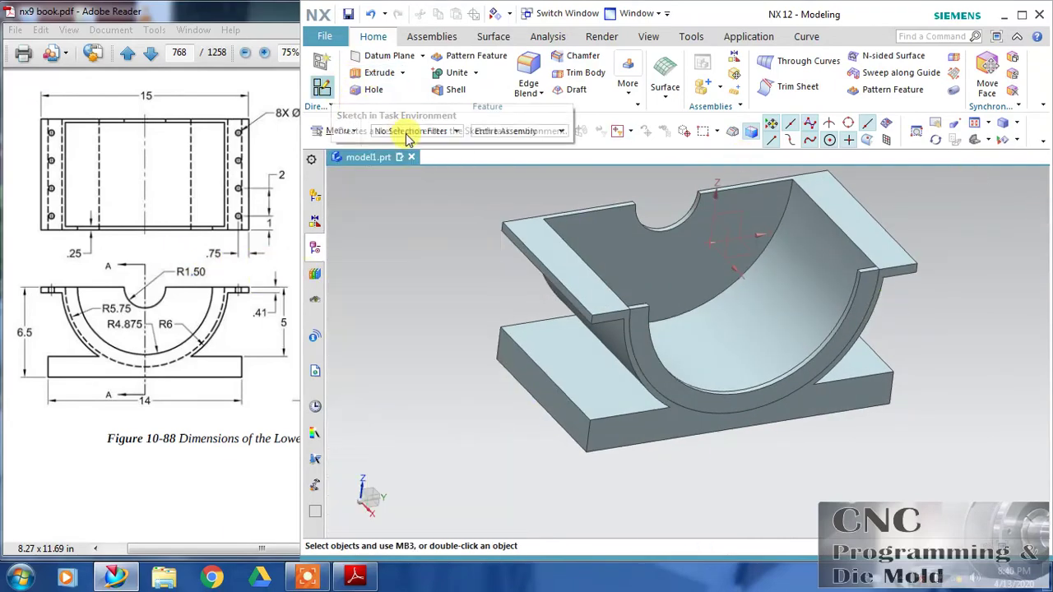
# Create a new sketch on the top face of the side flange, with the Y-axis as the horizontal reference
pyautogui.click(319, 89)
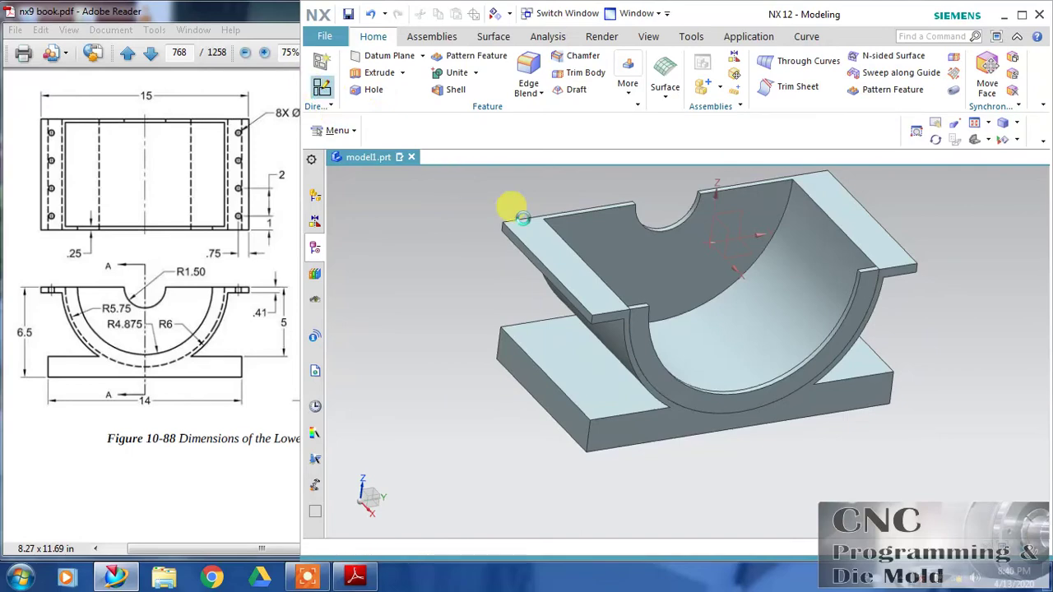
pyautogui.click(559, 257)
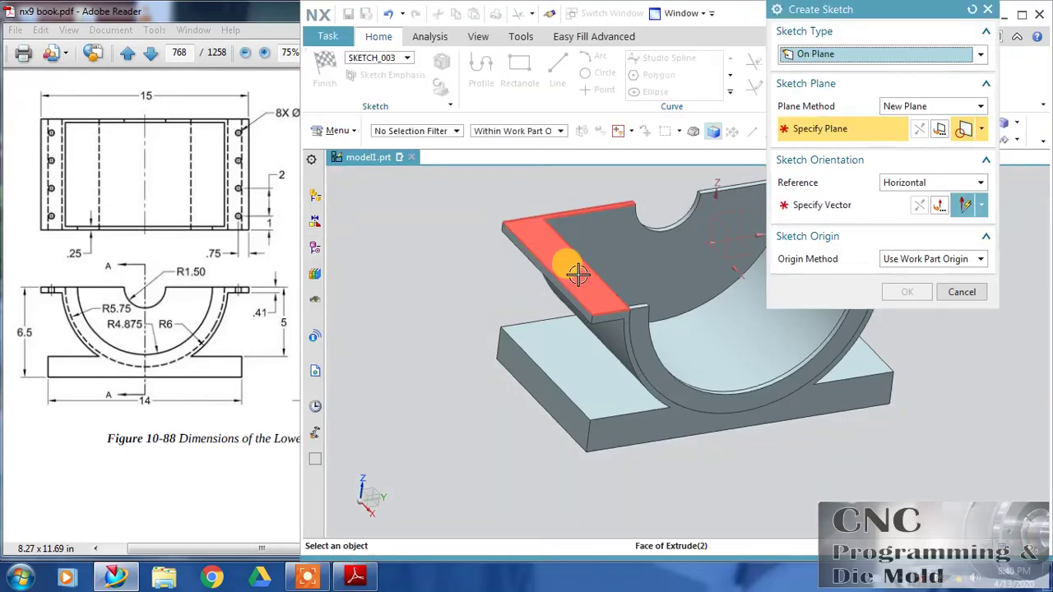
pyautogui.click(577, 274)
pyautogui.click(728, 346)
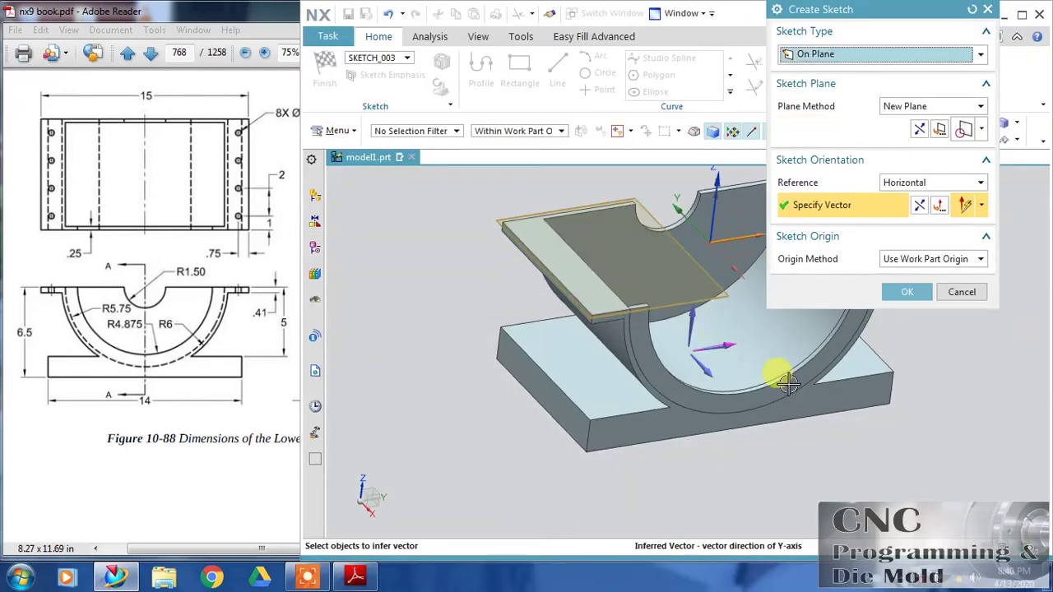
pyautogui.click(908, 292)
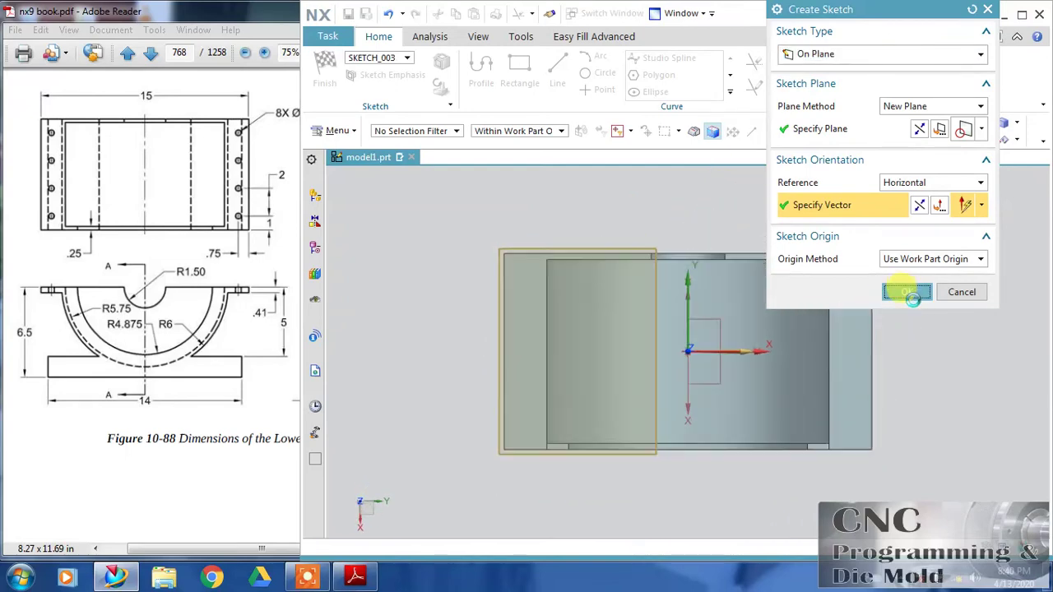
# Draw a 0.41 mm diameter circle on the flange near its corner at the R4.875 wall end
pyautogui.click(599, 73)
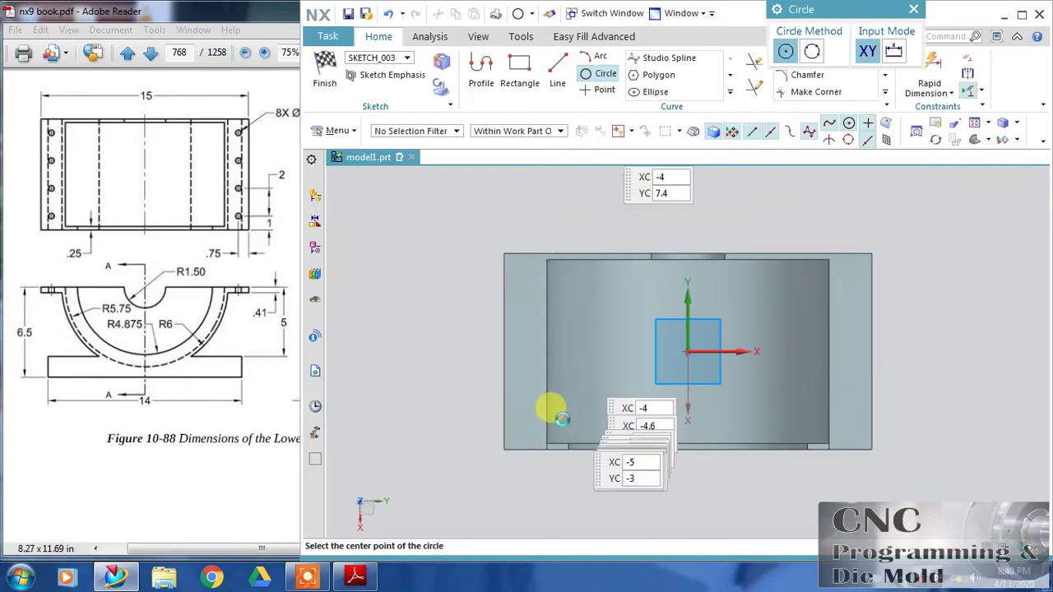
pyautogui.click(515, 420)
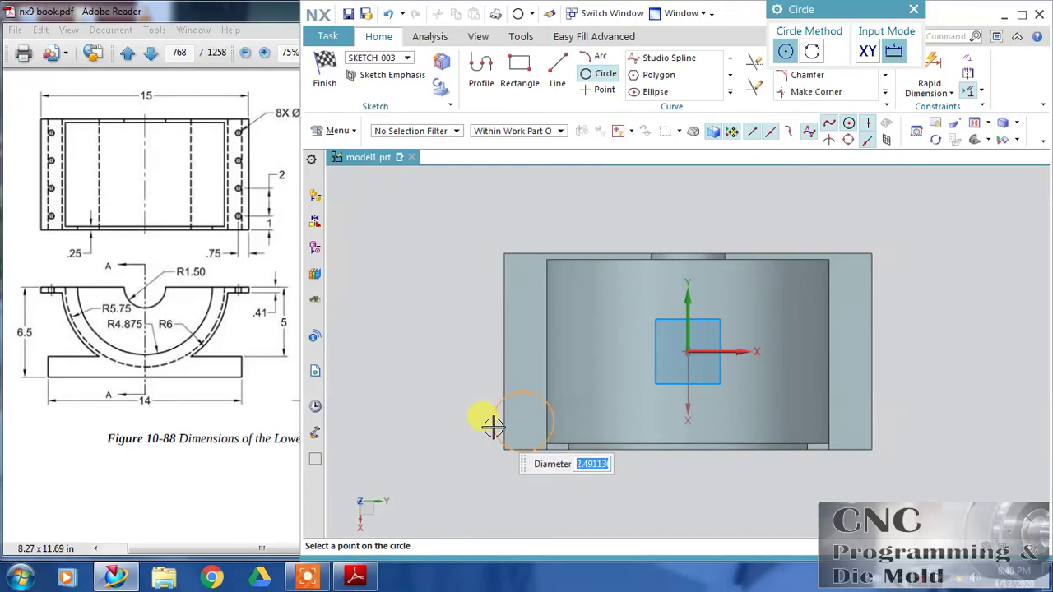
pyautogui.click(246, 18)
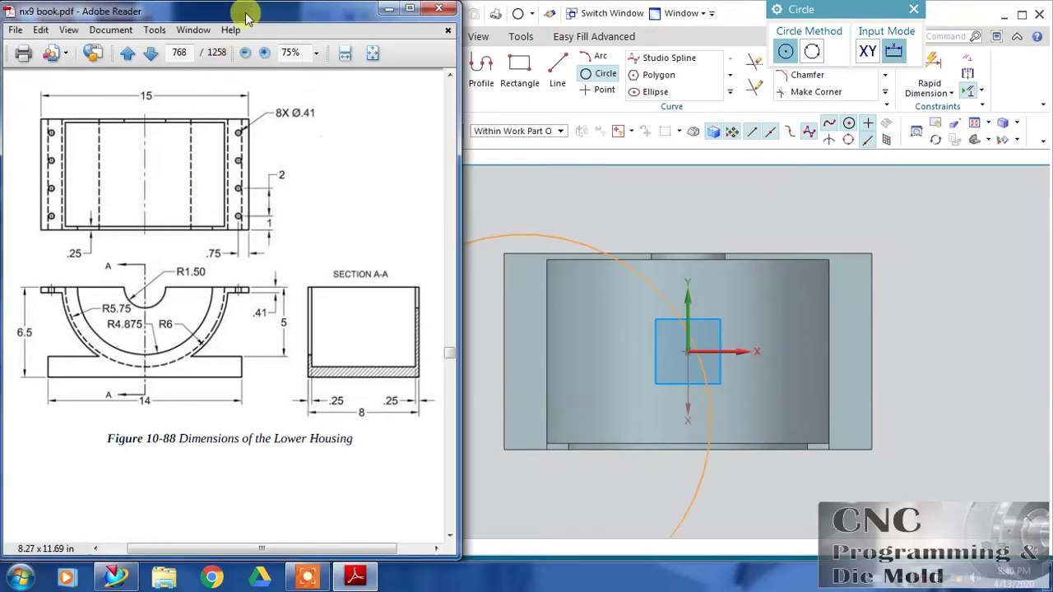
pyautogui.click(750, 14)
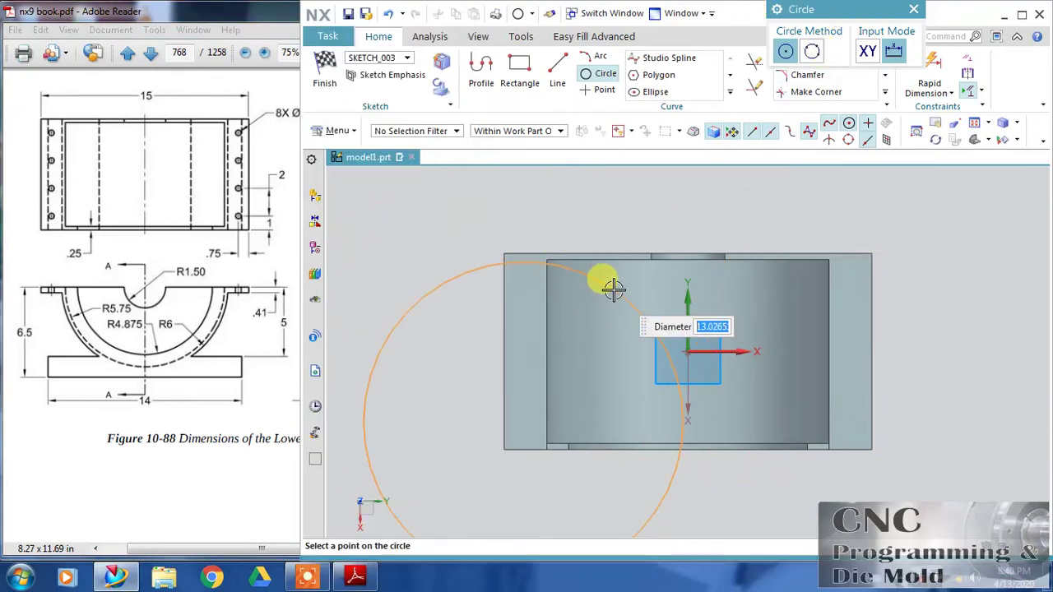
pyautogui.write('.41')
pyautogui.press('Return')
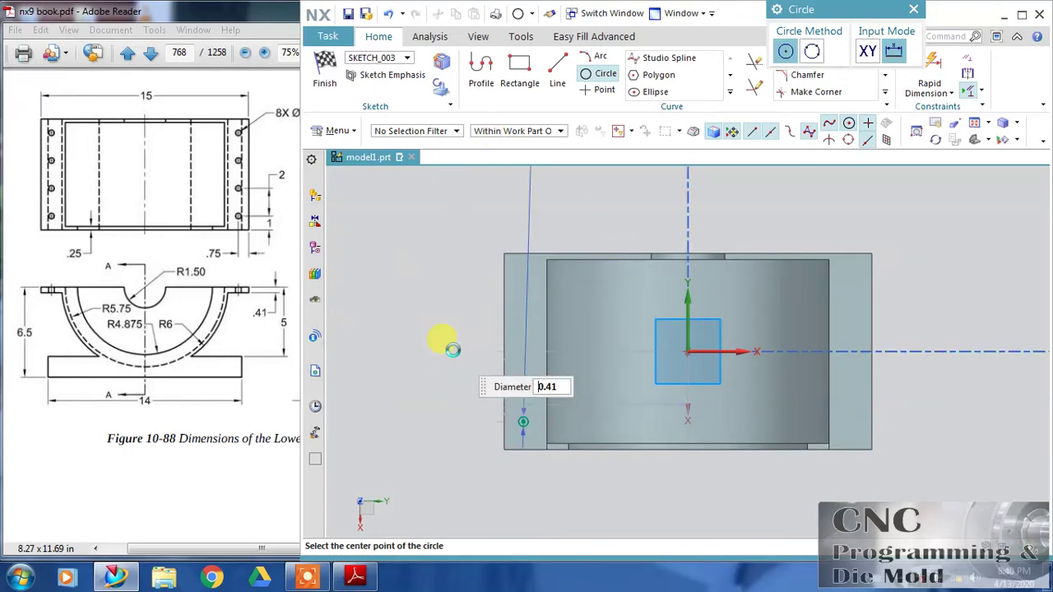
pyautogui.press('Escape')
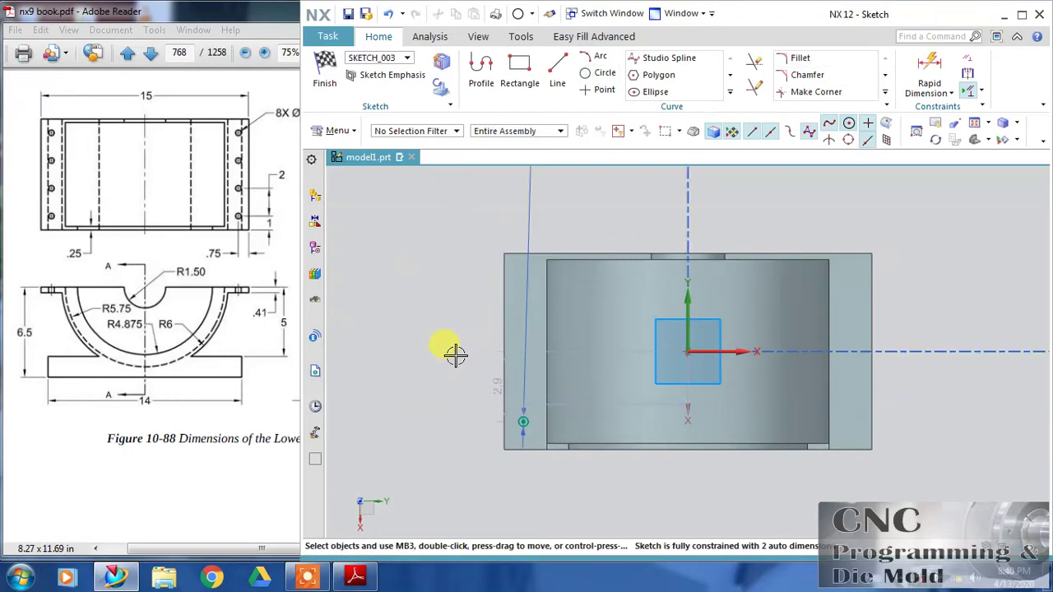
# Dimension the hole circle's centre 1 mm from the flange's end edge
pyautogui.click(281, 373)
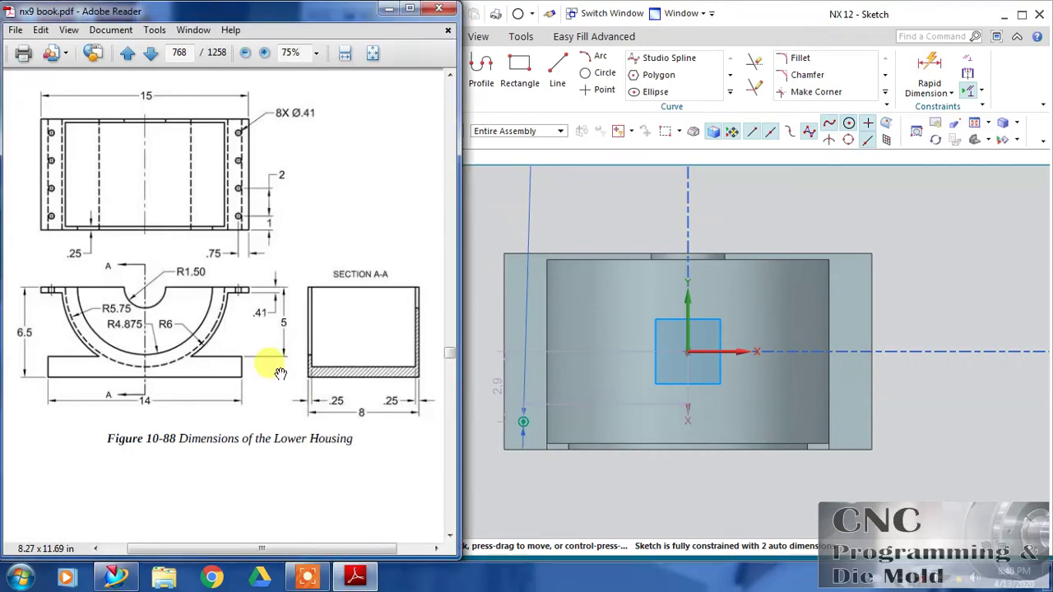
pyautogui.click(903, 74)
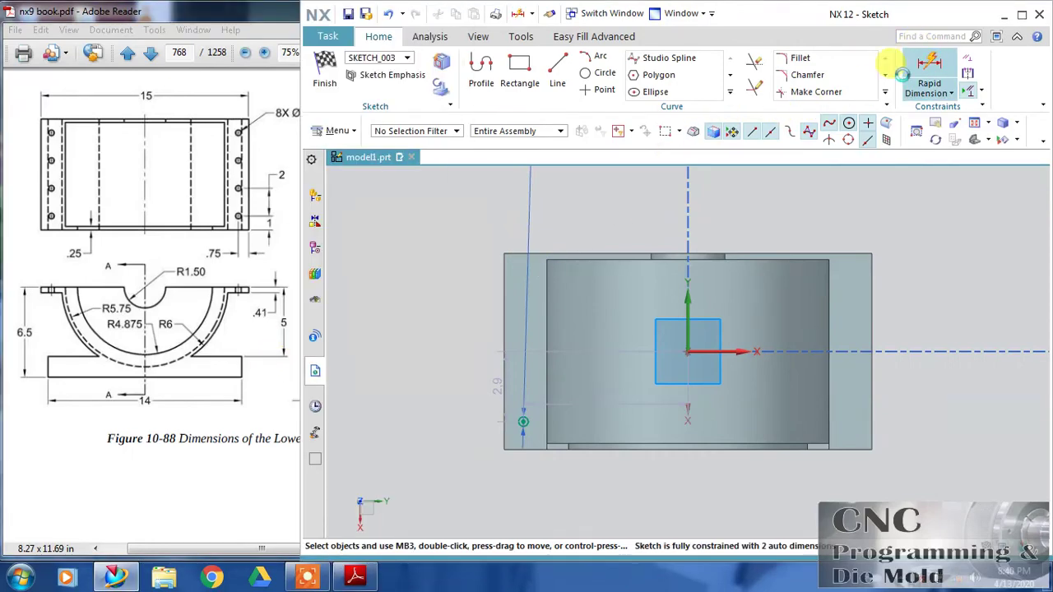
pyautogui.click(905, 74)
pyautogui.scroll(3, 516, 435)
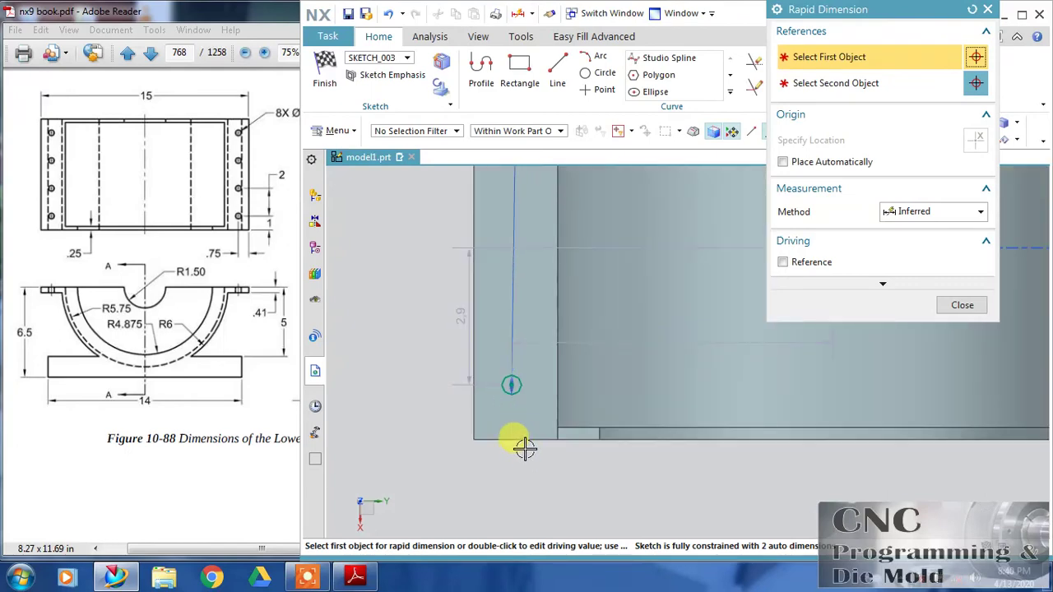
pyautogui.click(525, 442)
pyautogui.click(507, 382)
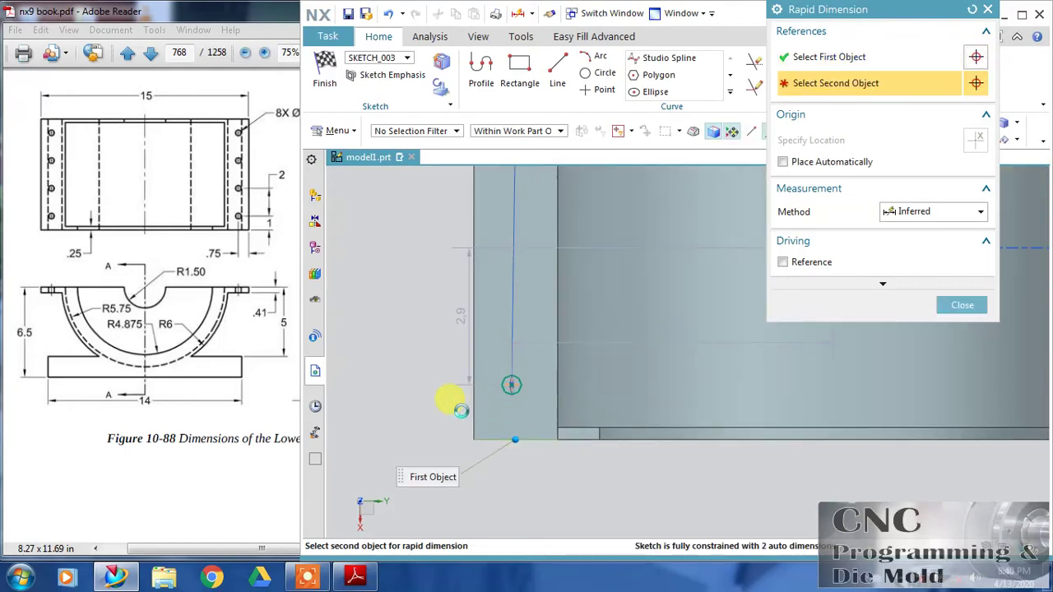
pyautogui.click(401, 426)
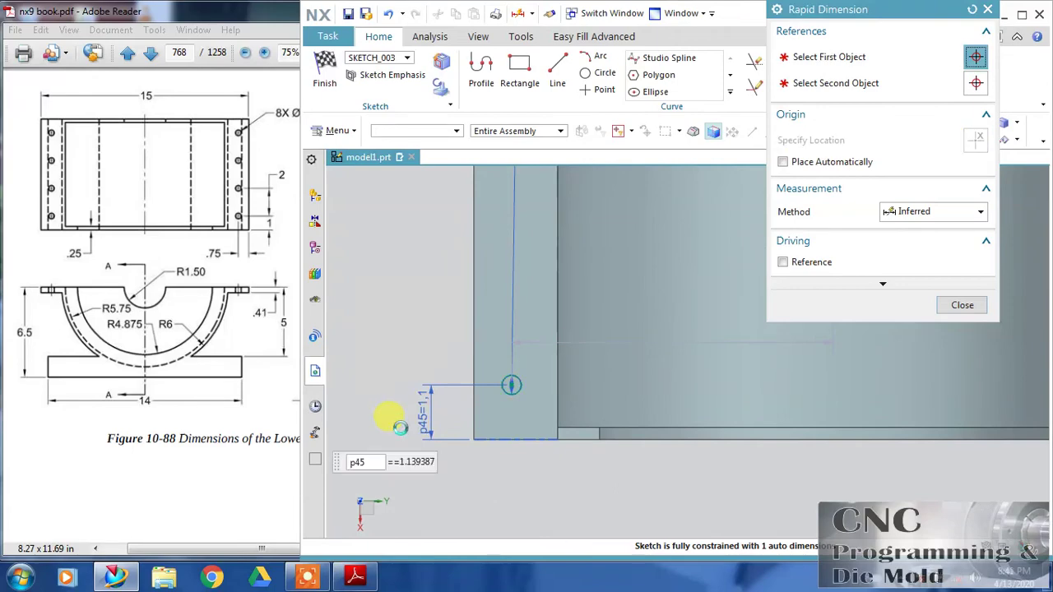
pyautogui.write('1')
pyautogui.press('Return')
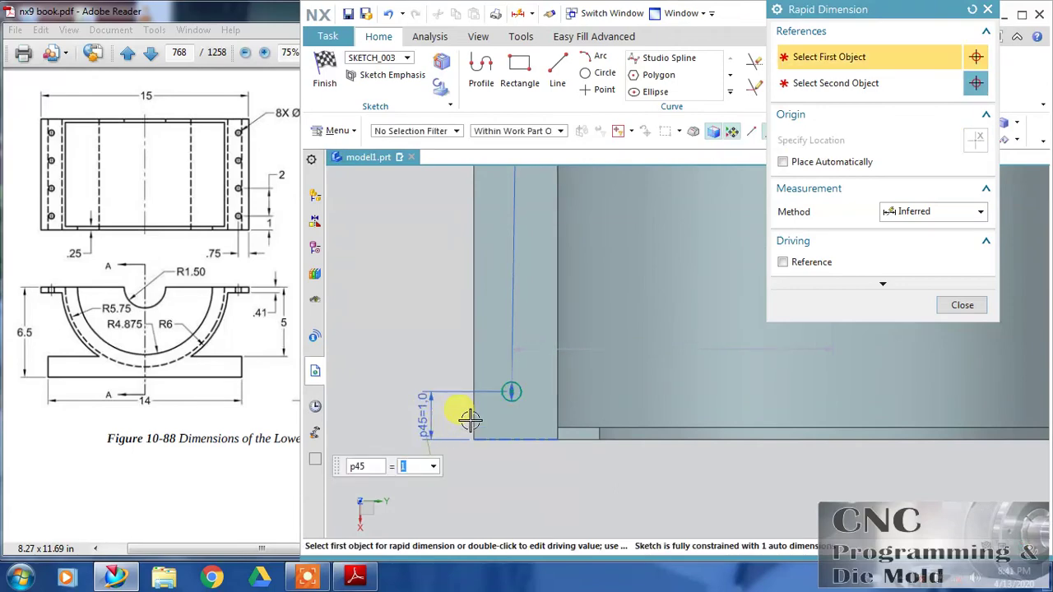
# Dimension the hole circle's centre 0.75 mm from the flange's outer side edge and finish the sketch
pyautogui.click(479, 407)
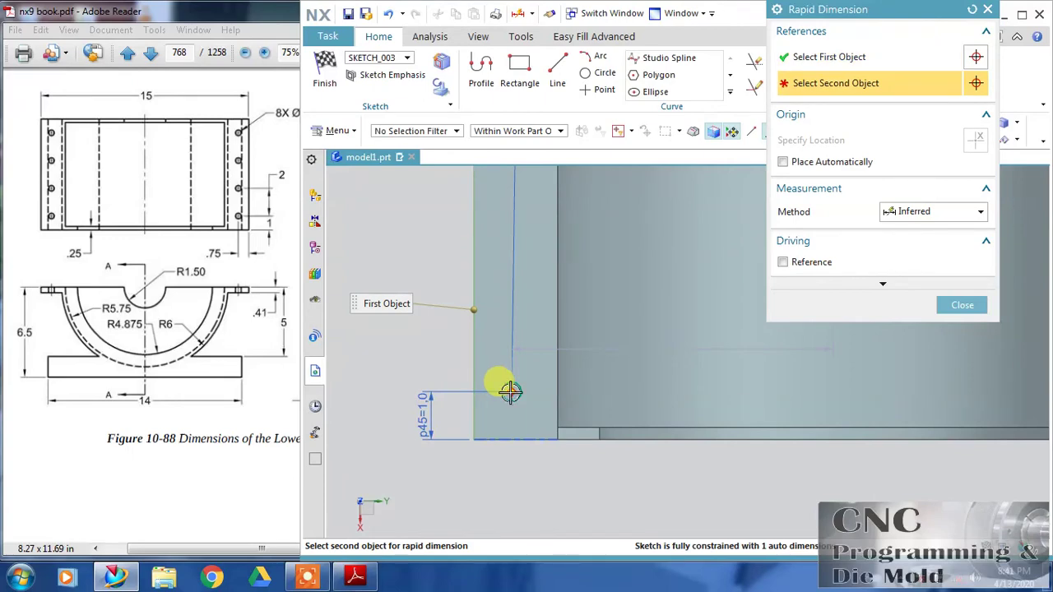
pyautogui.click(511, 391)
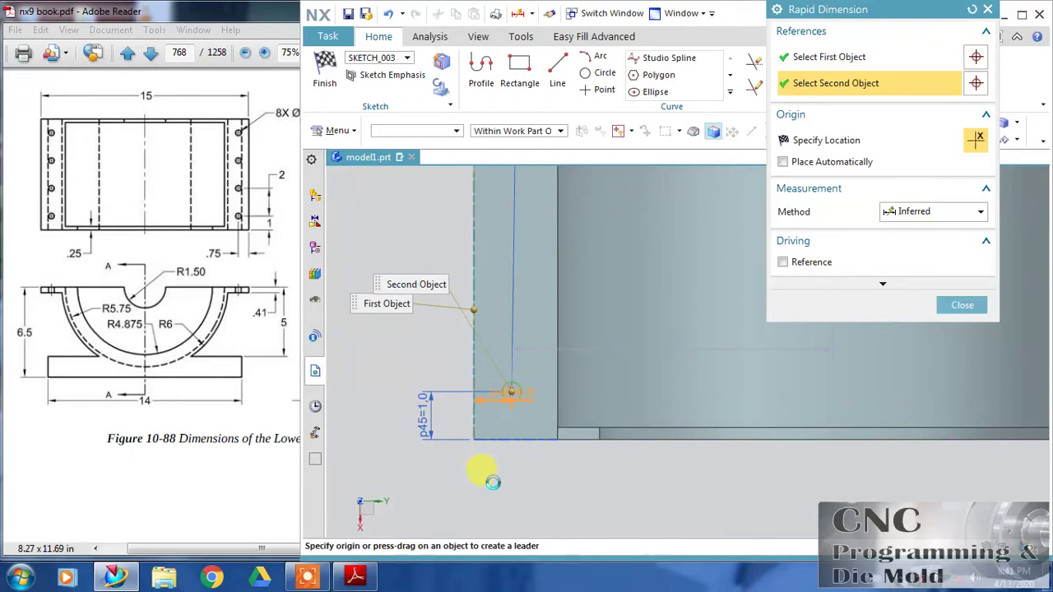
pyautogui.click(492, 483)
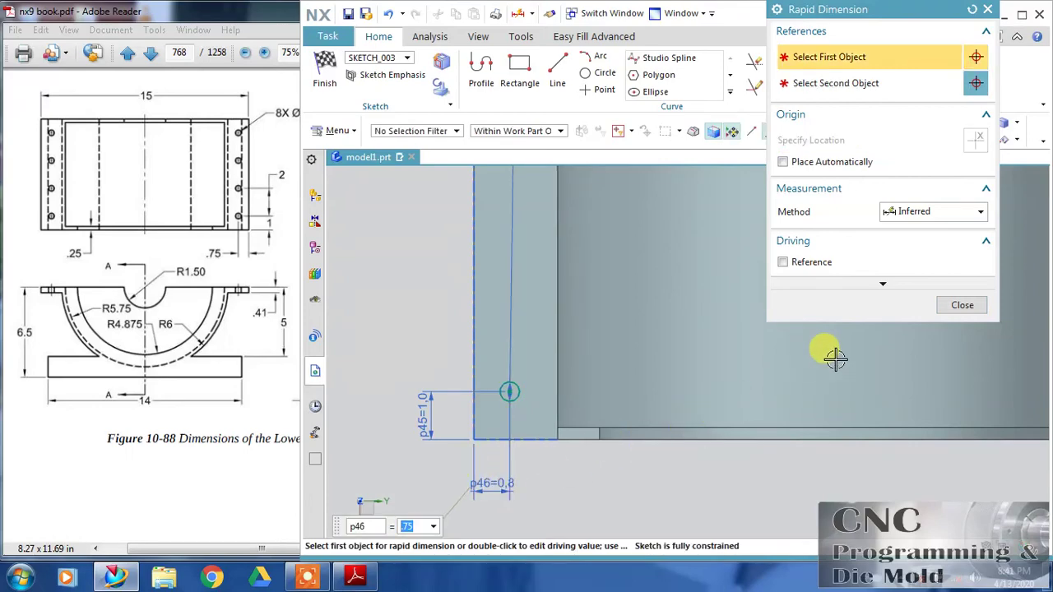
pyautogui.click(962, 305)
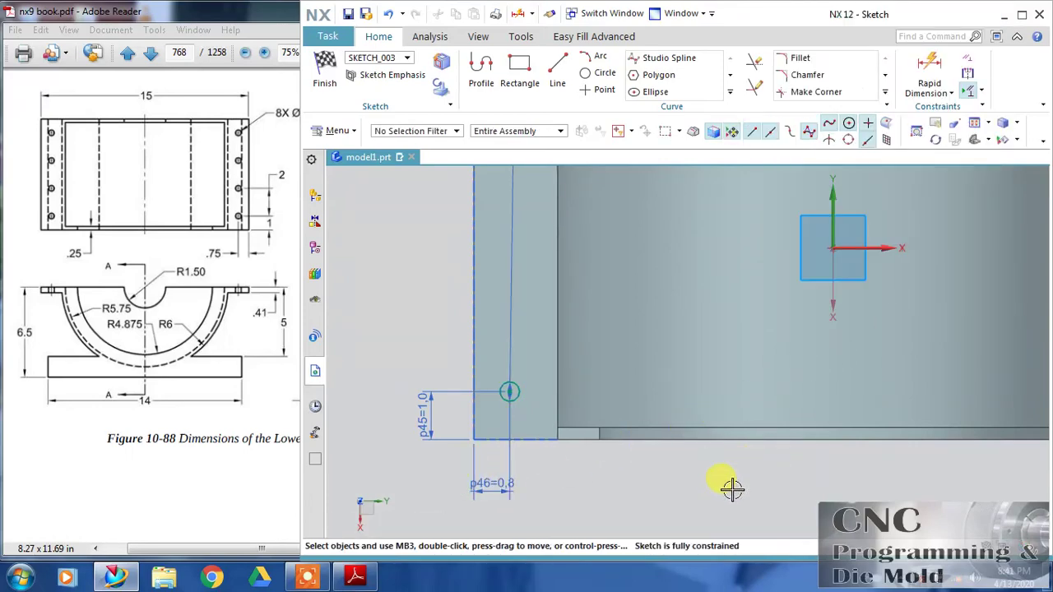
pyautogui.scroll(-4, 732, 488)
pyautogui.moveTo(724, 482)
pyautogui.mouseDown(button='middle')
pyautogui.moveTo(724, 468)
pyautogui.moveTo(519, 323)
pyautogui.mouseUp(button='middle')
pyautogui.click(326, 73)
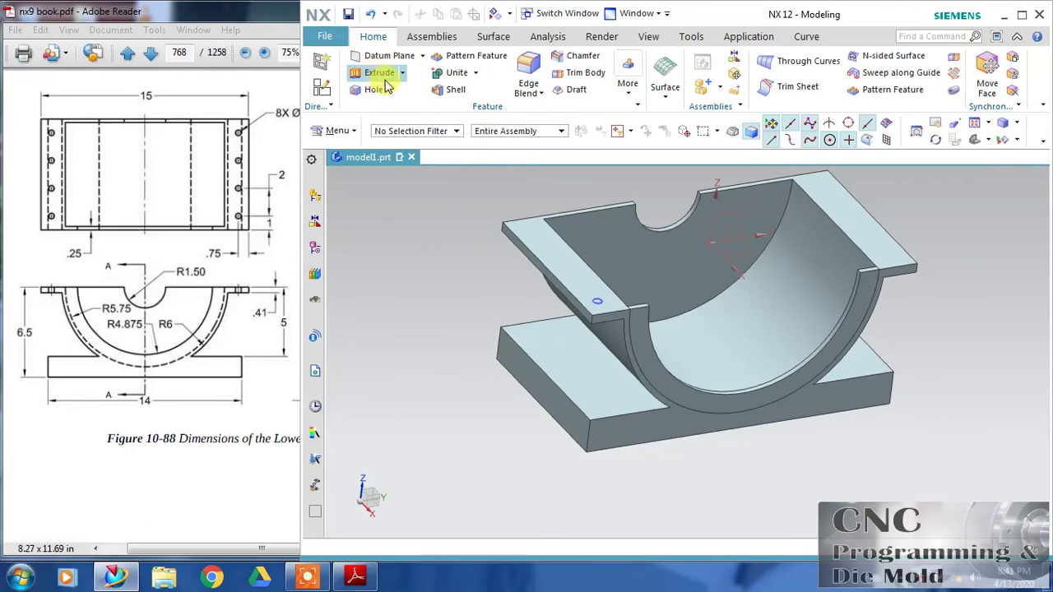
# Extrude the flange circle 0.5 mm downward and subtract it from the housing body to cut the hole
pyautogui.click(366, 74)
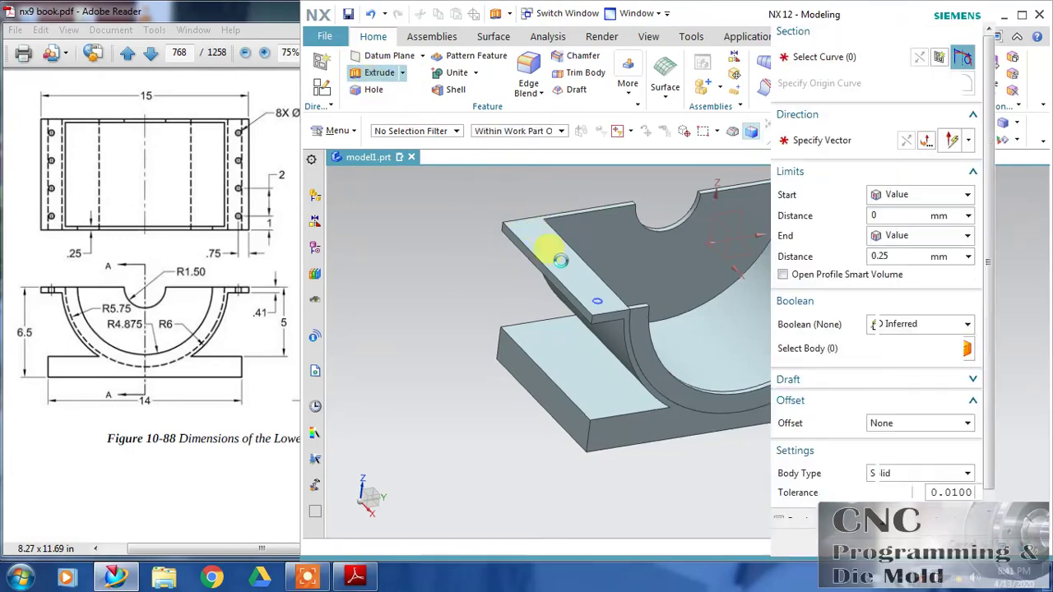
pyautogui.click(596, 301)
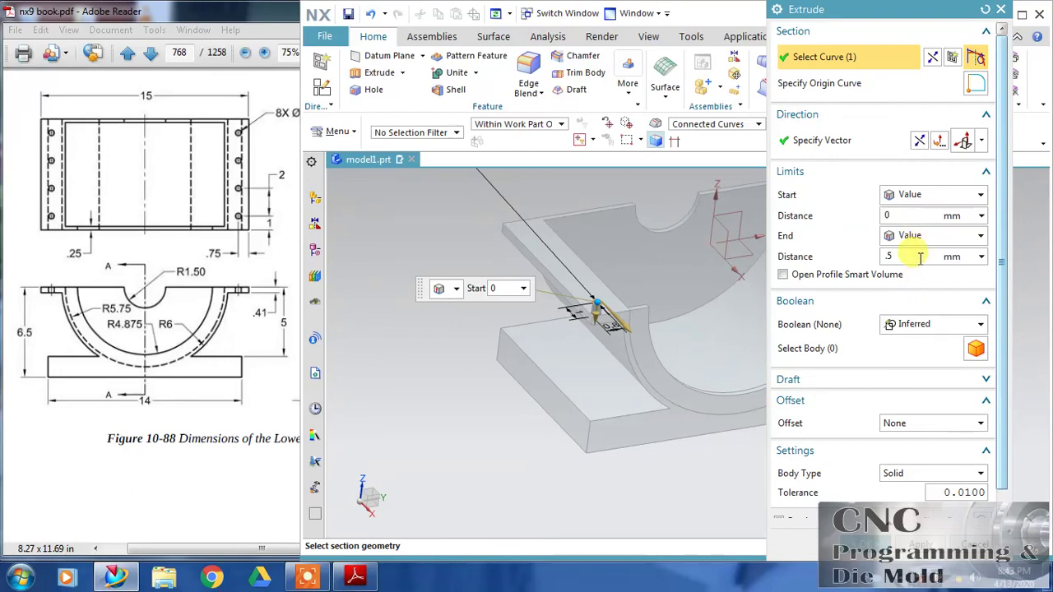
pyautogui.click(928, 323)
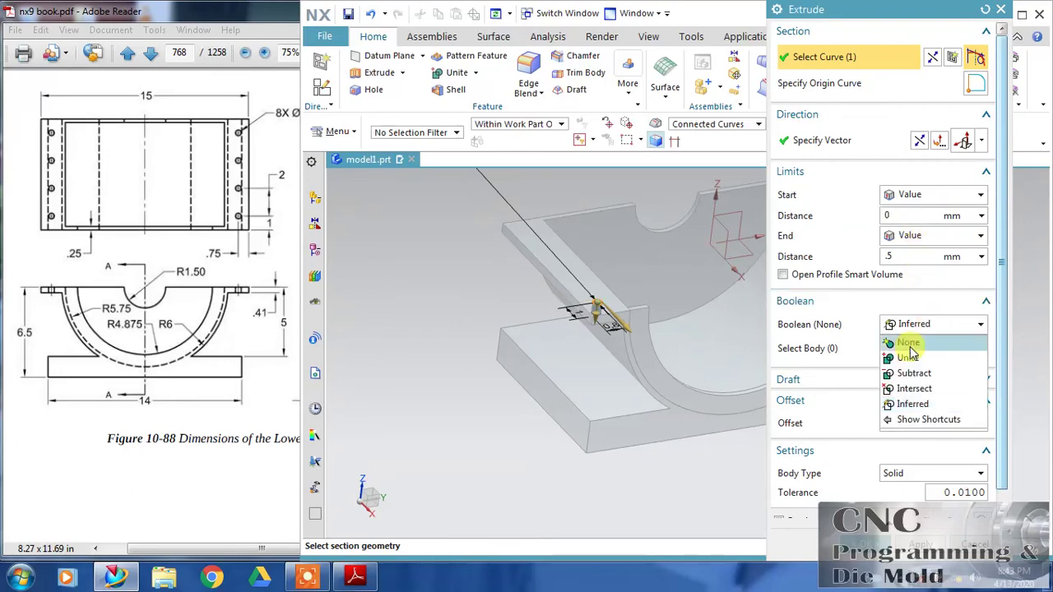
pyautogui.click(913, 374)
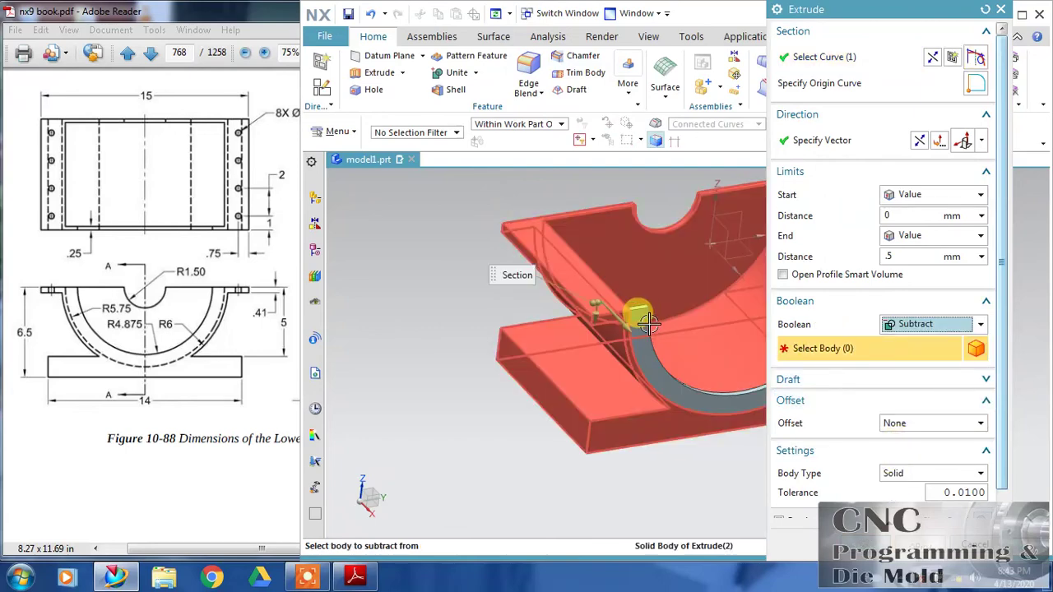
pyautogui.click(600, 300)
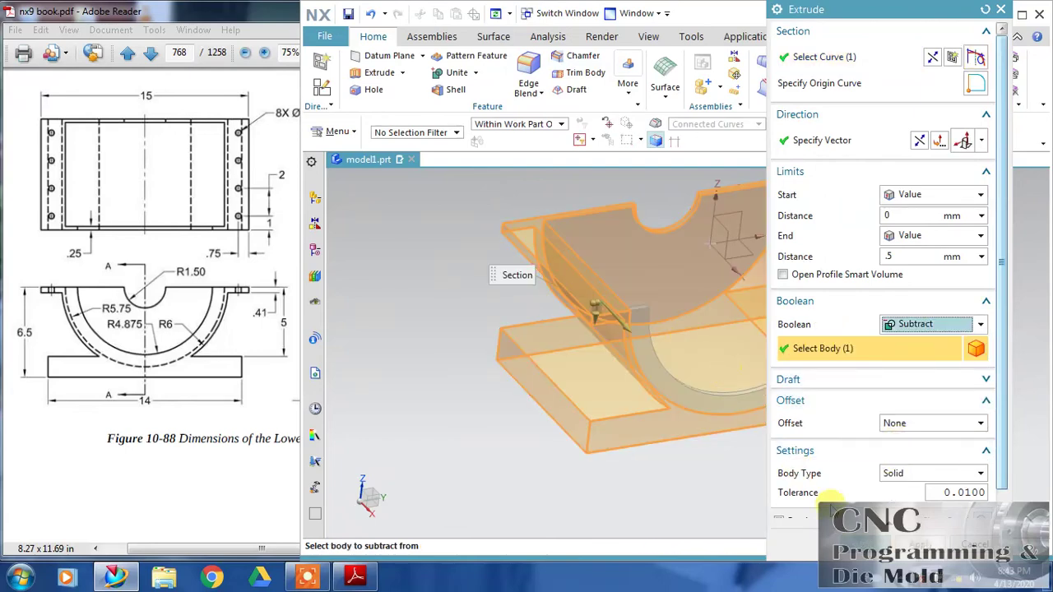
pyautogui.middleClick(593, 308)
pyautogui.click(631, 311)
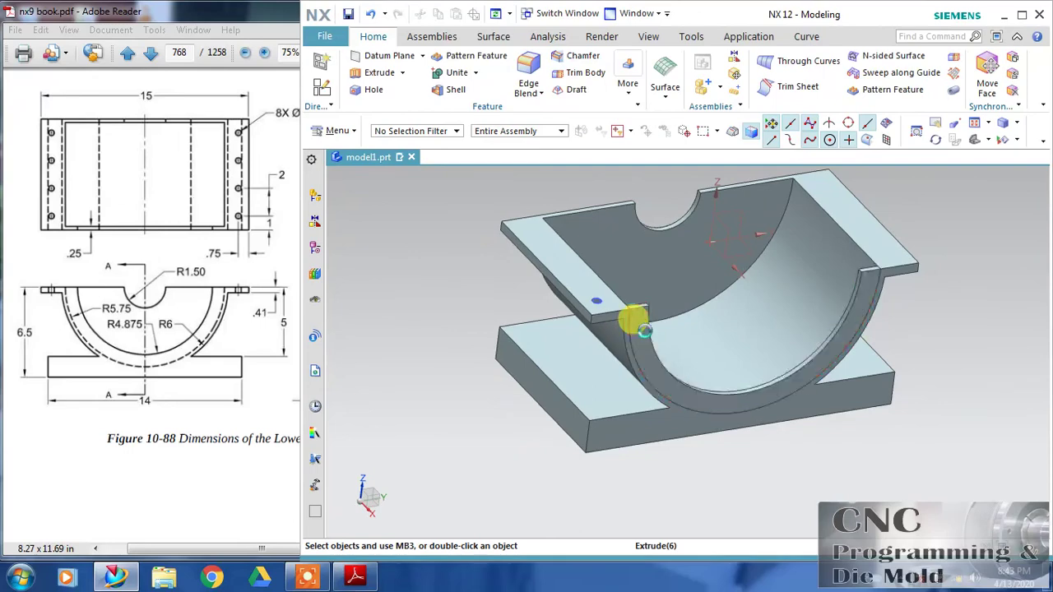
# Edit the extrusion of the R4.875 end wall and set its Boolean to Unite with the housing body
pyautogui.doubleClick(640, 325)
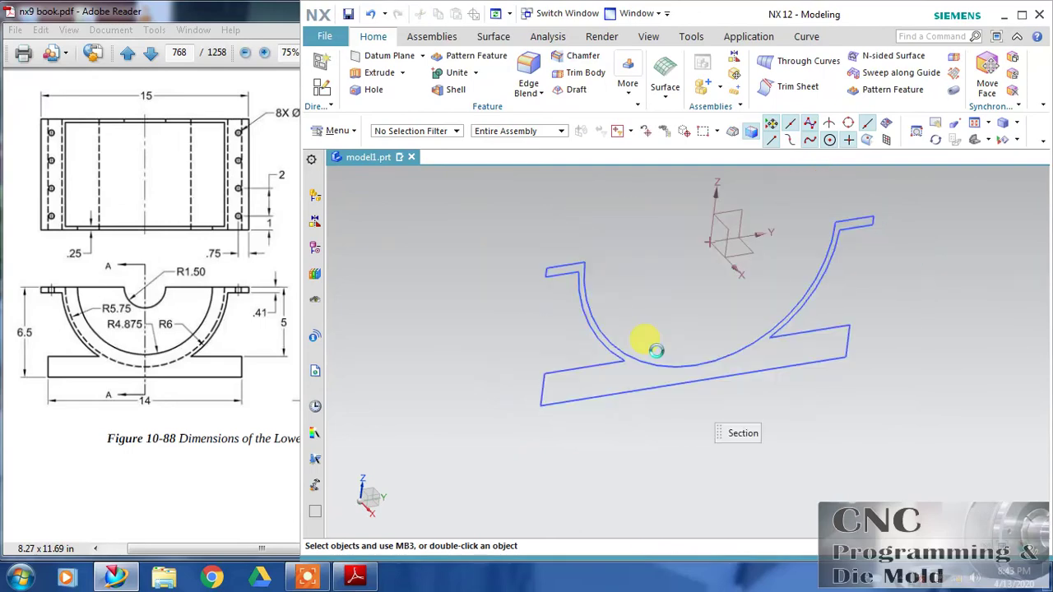
pyautogui.middleClick(653, 337)
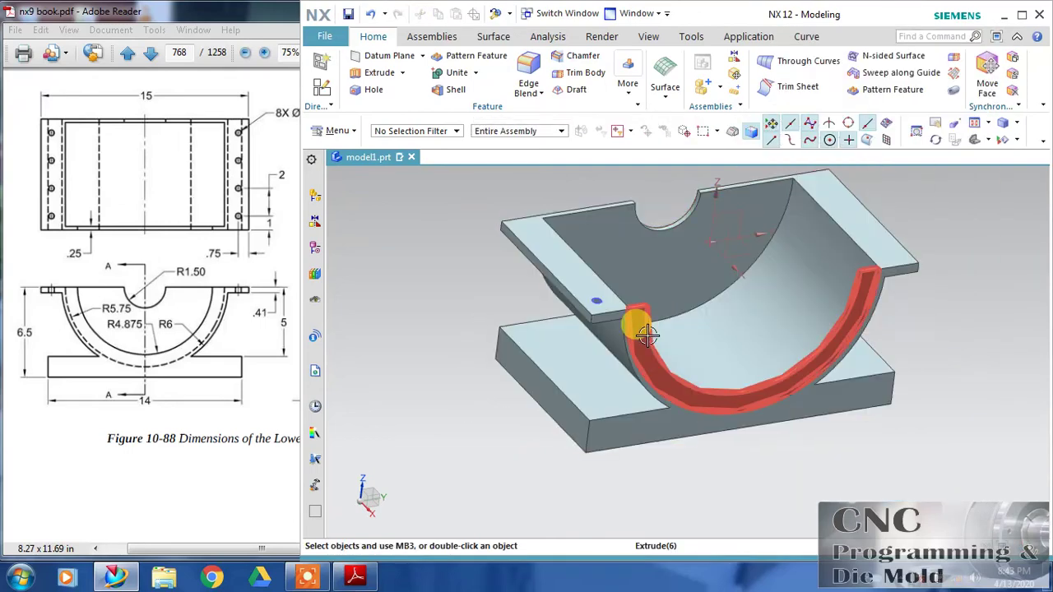
pyautogui.doubleClick(646, 335)
pyautogui.click(912, 324)
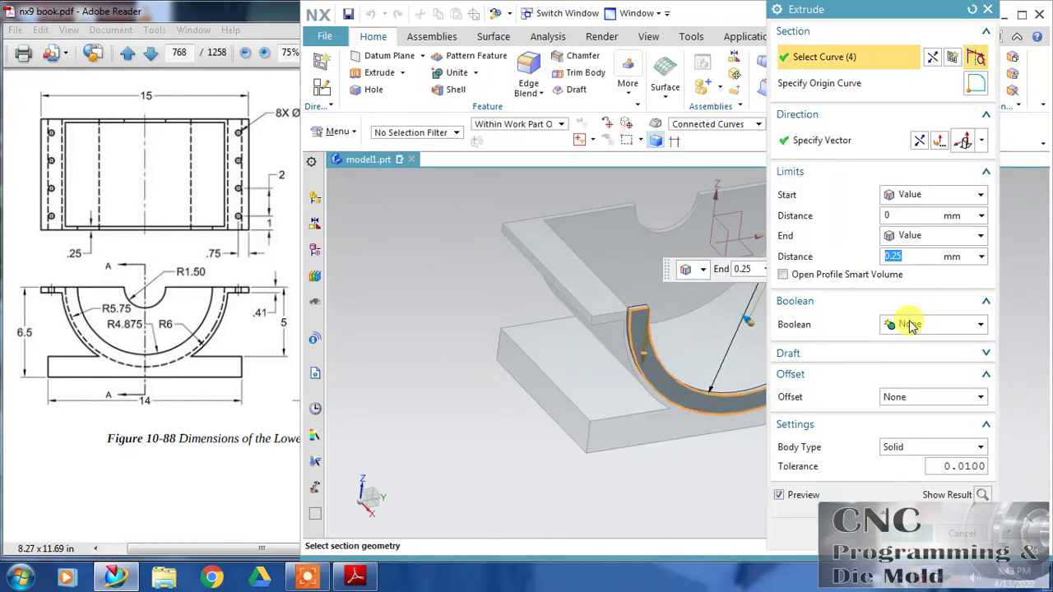
pyautogui.click(921, 360)
pyautogui.middleClick(822, 461)
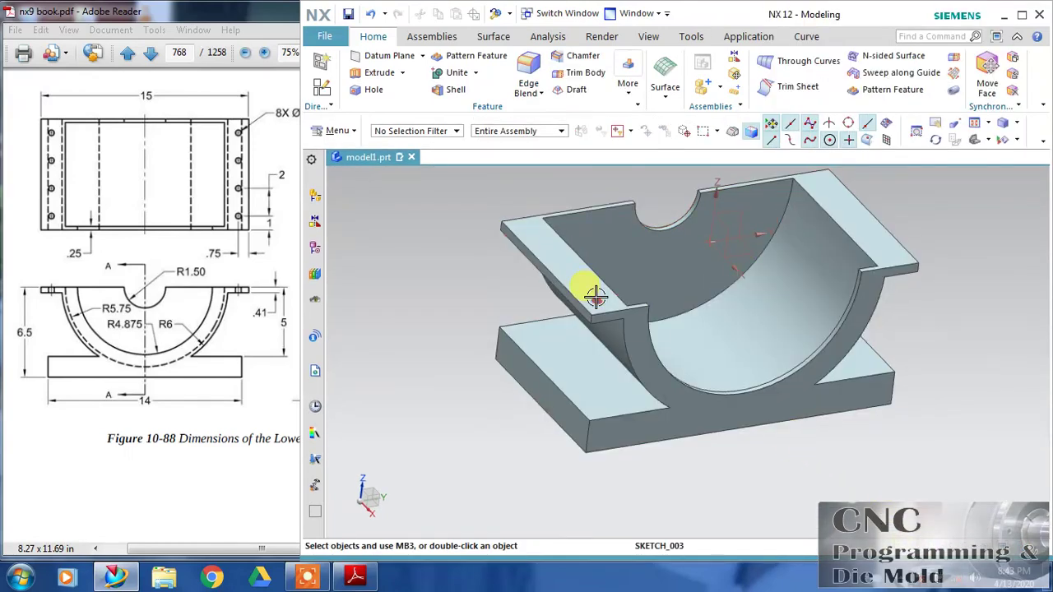
# Start a linear pattern of the flange hole along the flange's inner edge toward the R1.50 wall, with count 4 and pitch 2 mm
pyautogui.click(894, 88)
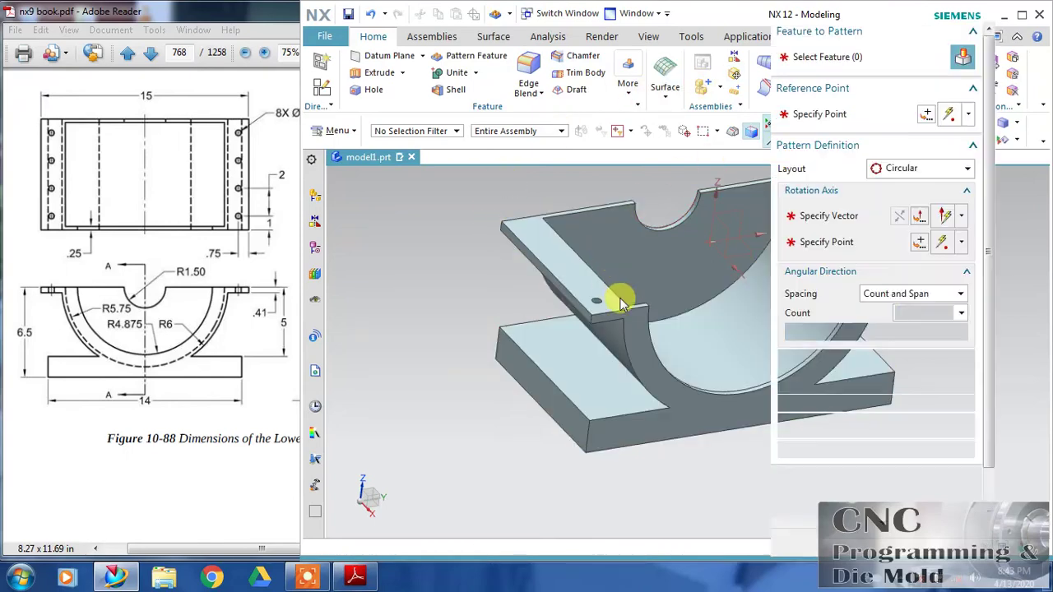
pyautogui.click(595, 298)
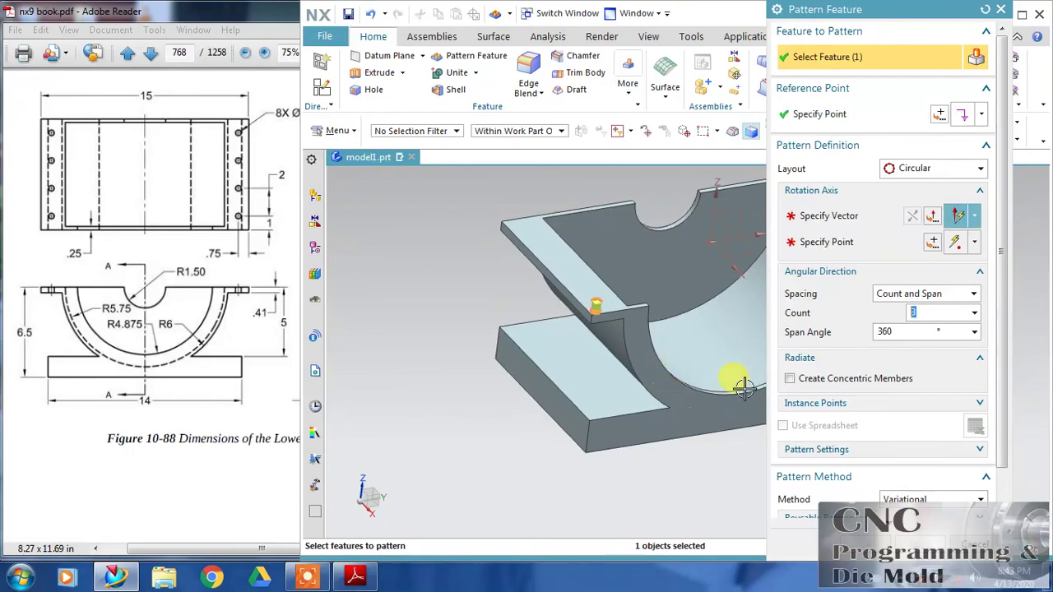
pyautogui.click(888, 168)
pyautogui.click(876, 196)
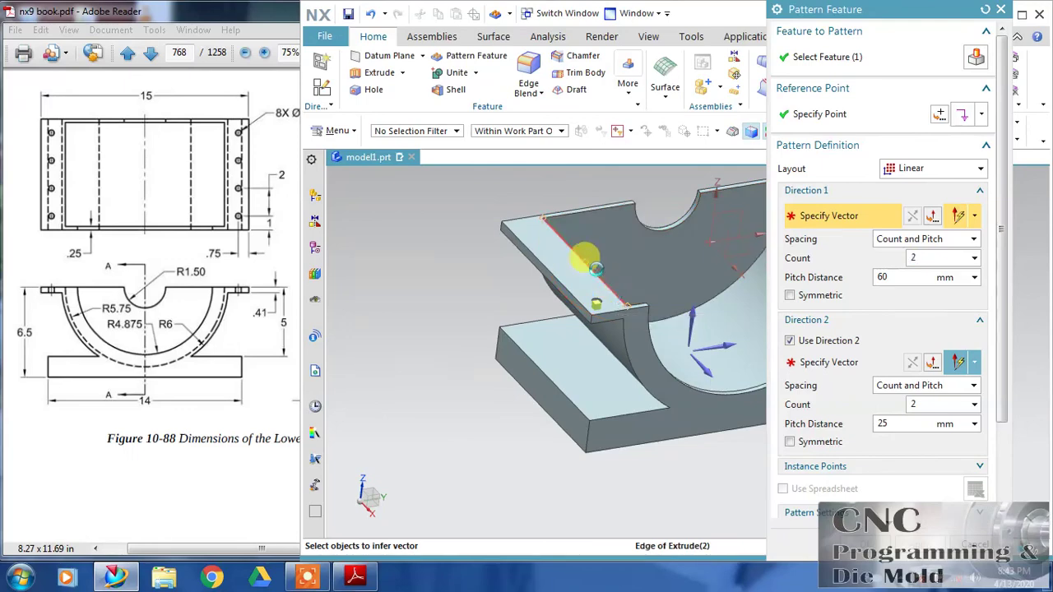
pyautogui.click(608, 295)
pyautogui.click(913, 216)
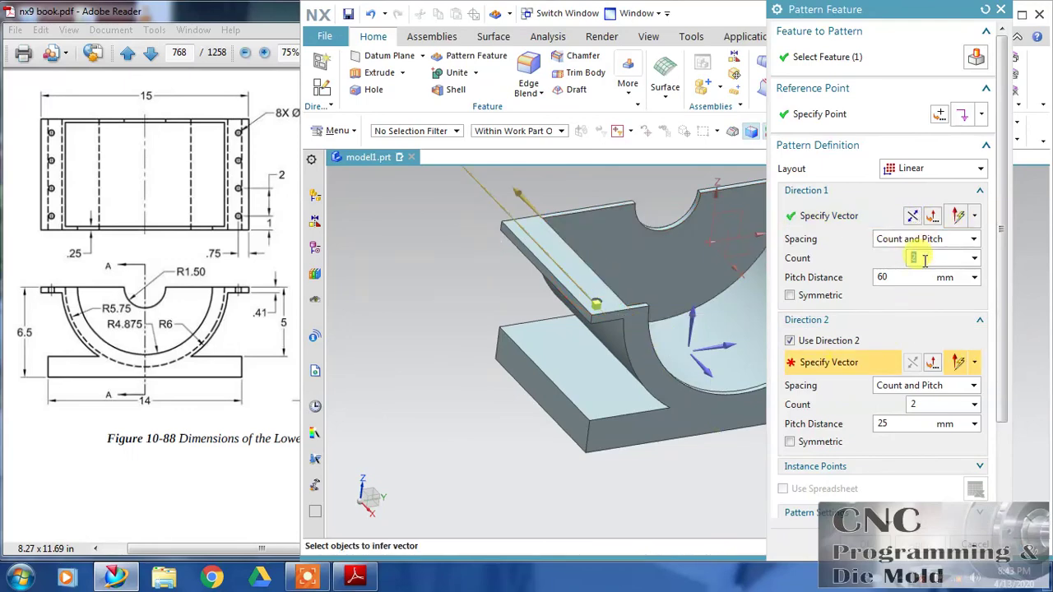
pyautogui.press('Tab')
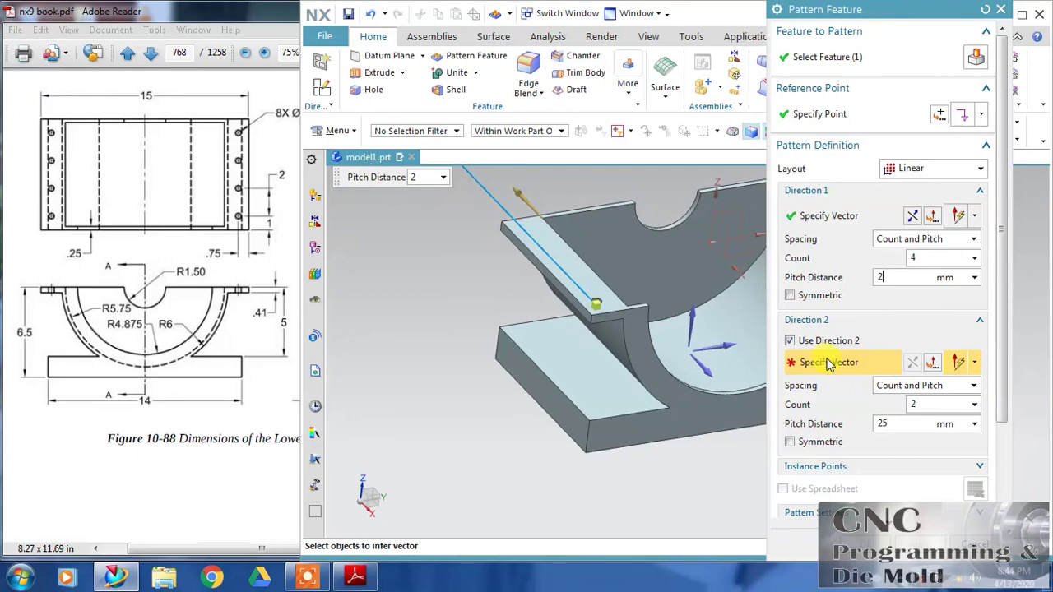
# Set the pattern's second direction across to the opposite flange with count 2 and pitch 13.5 mm, and create the pattern
pyautogui.click(721, 344)
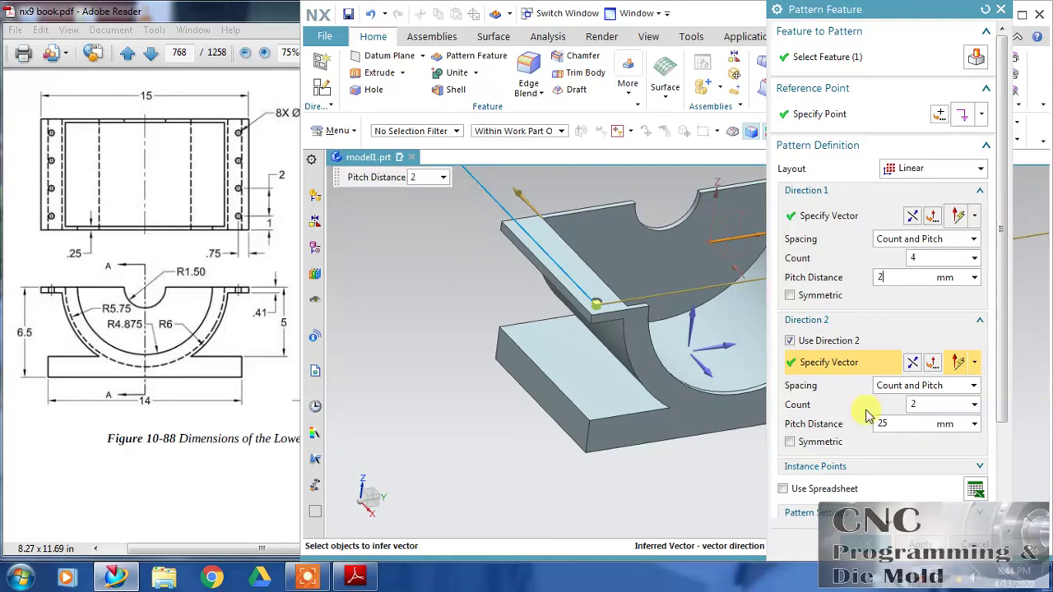
pyautogui.click(904, 423)
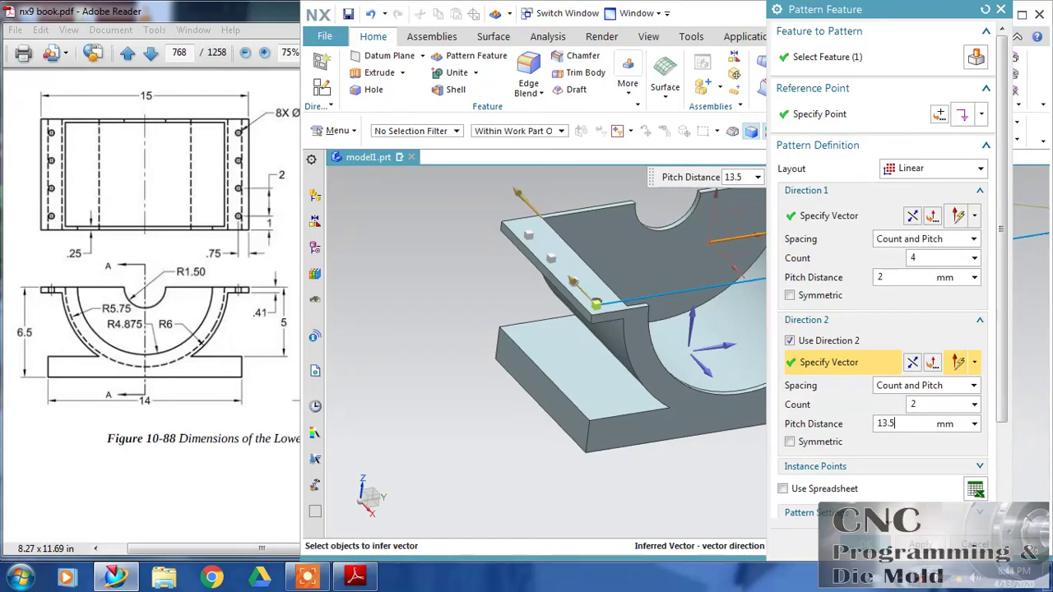
pyautogui.middleClick(798, 467)
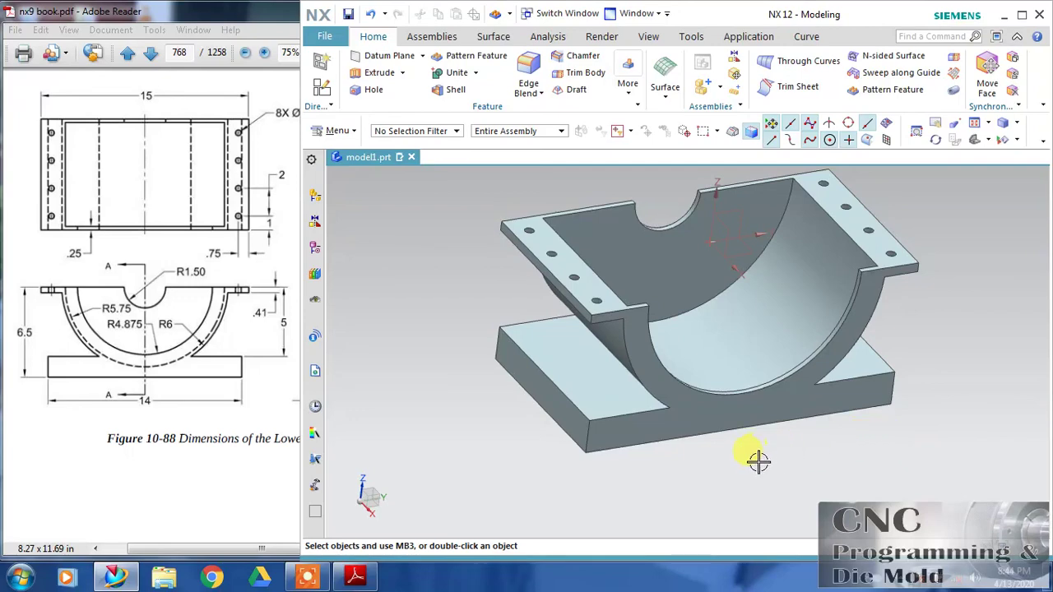
# Maximize the modeling window and change the housing body's display colour to golden brown
pyautogui.moveTo(758, 462)
pyautogui.mouseDown(button='middle')
pyautogui.moveTo(747, 439)
pyautogui.moveTo(763, 447)
pyautogui.mouseUp(button='middle')
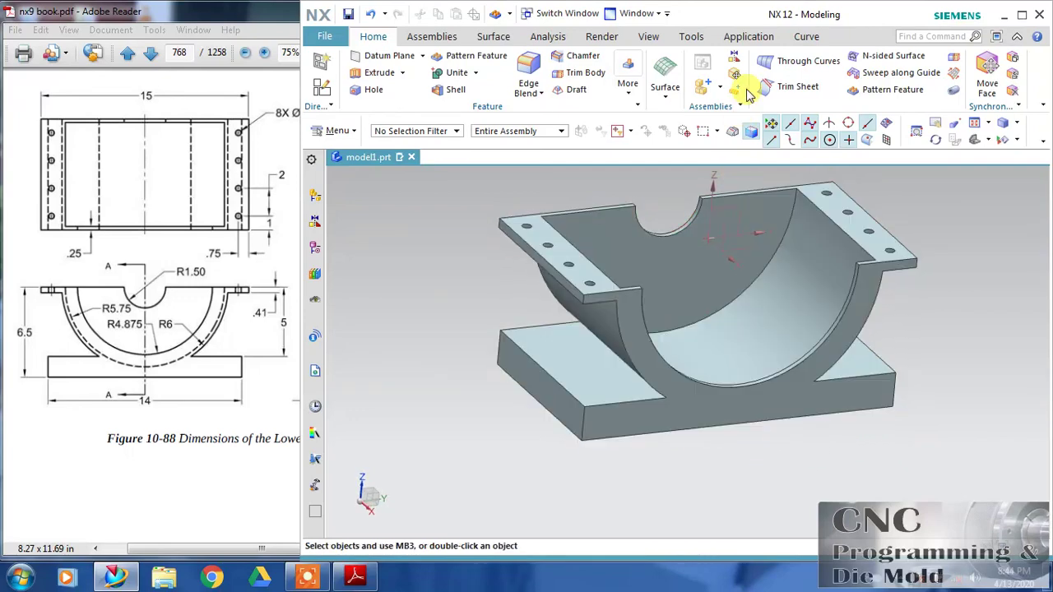
pyautogui.doubleClick(764, 14)
pyautogui.click(345, 31)
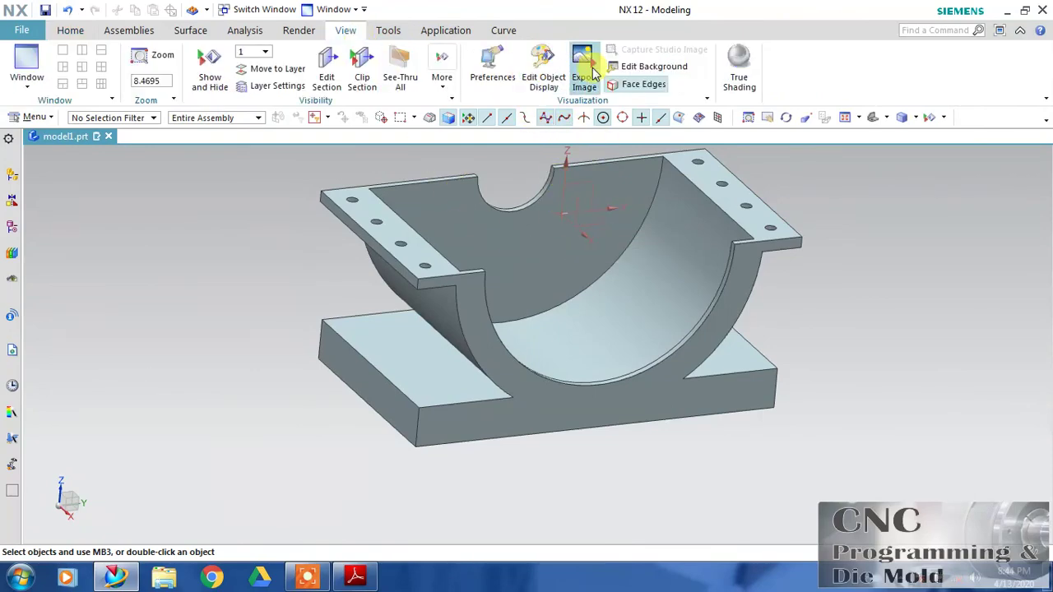
pyautogui.click(542, 69)
pyautogui.click(650, 302)
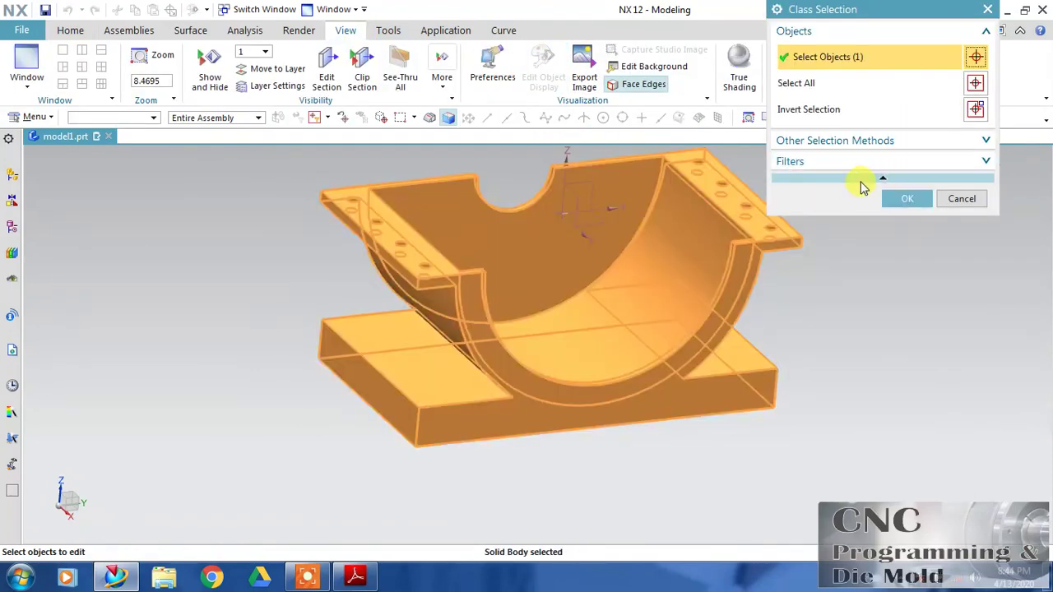
pyautogui.click(896, 198)
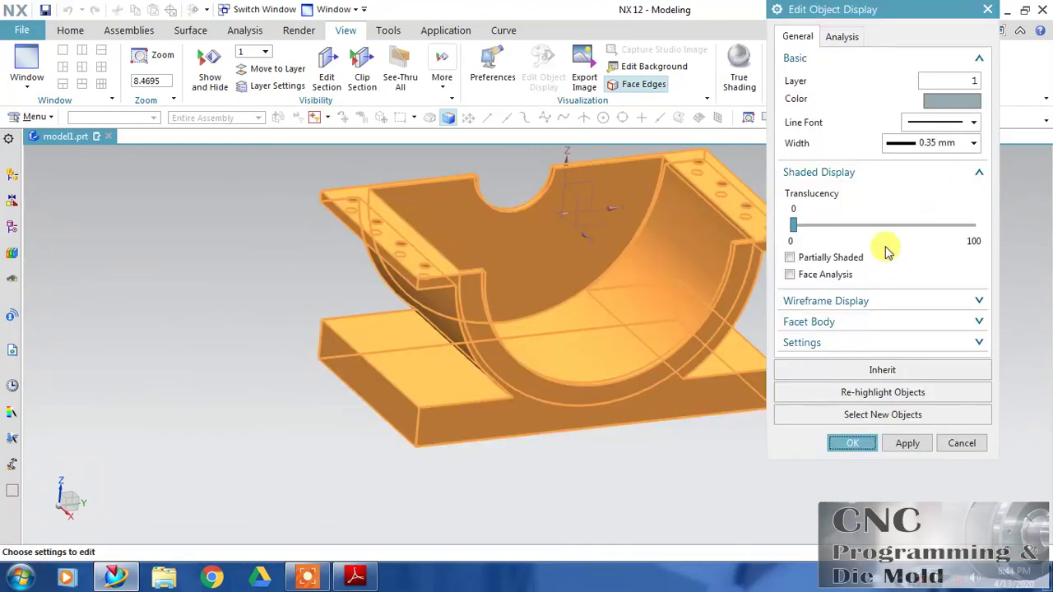
pyautogui.click(948, 101)
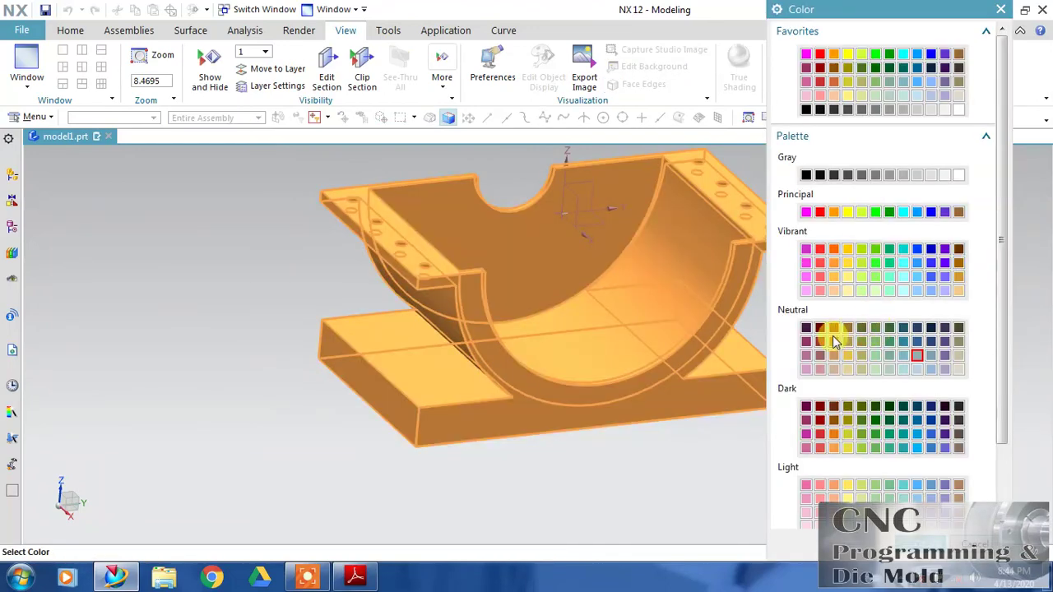
pyautogui.click(847, 328)
pyautogui.click(908, 544)
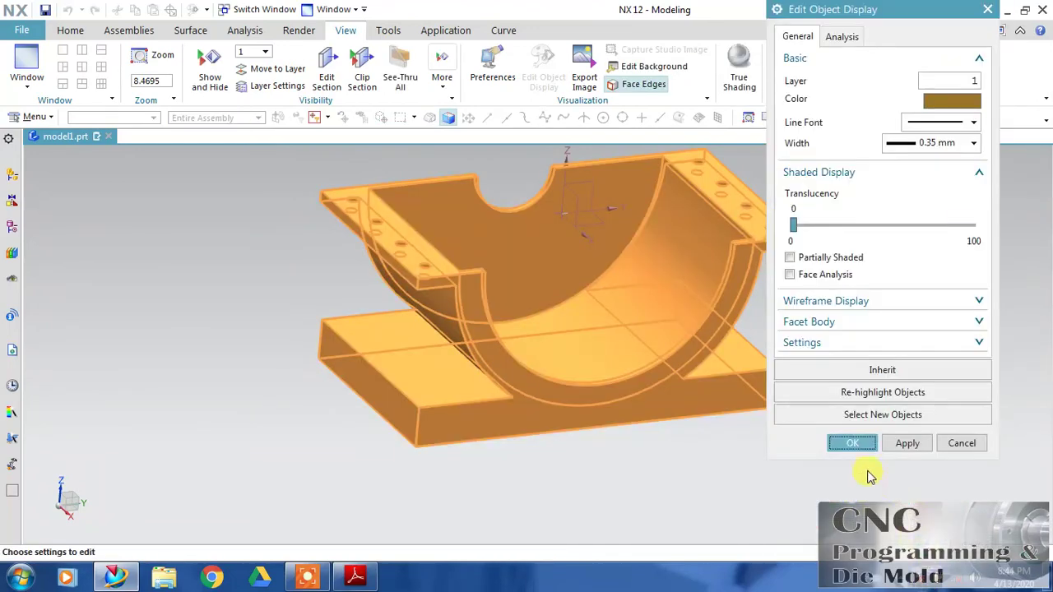
pyautogui.click(859, 449)
pyautogui.moveTo(860, 447); pyautogui.dragTo(773, 440, button='middle')
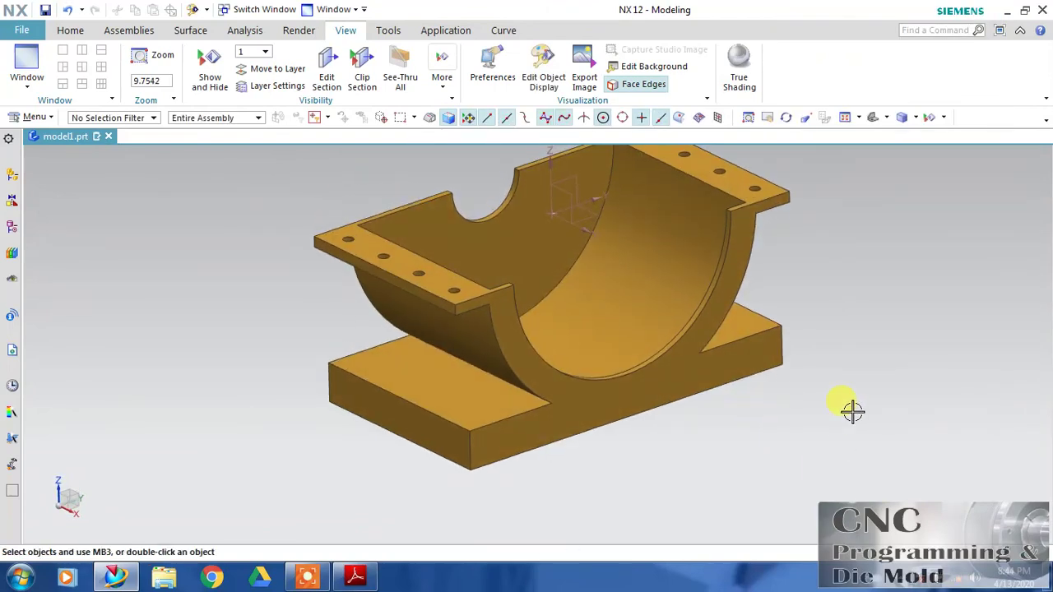